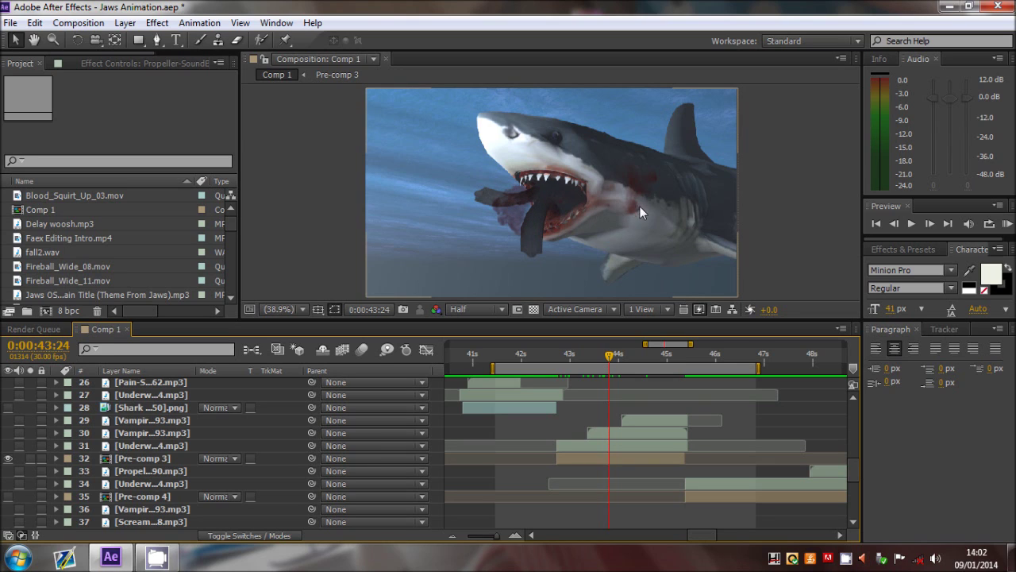
Scrub the Comp 1 timeline forward to 0:00:44:16 to review the shark bite shot
{"action": "left_click_drag", "start_coordinate": [609, 355], "coordinate": [620, 355]}
{"action": "left_click", "coordinate": [633, 354]}
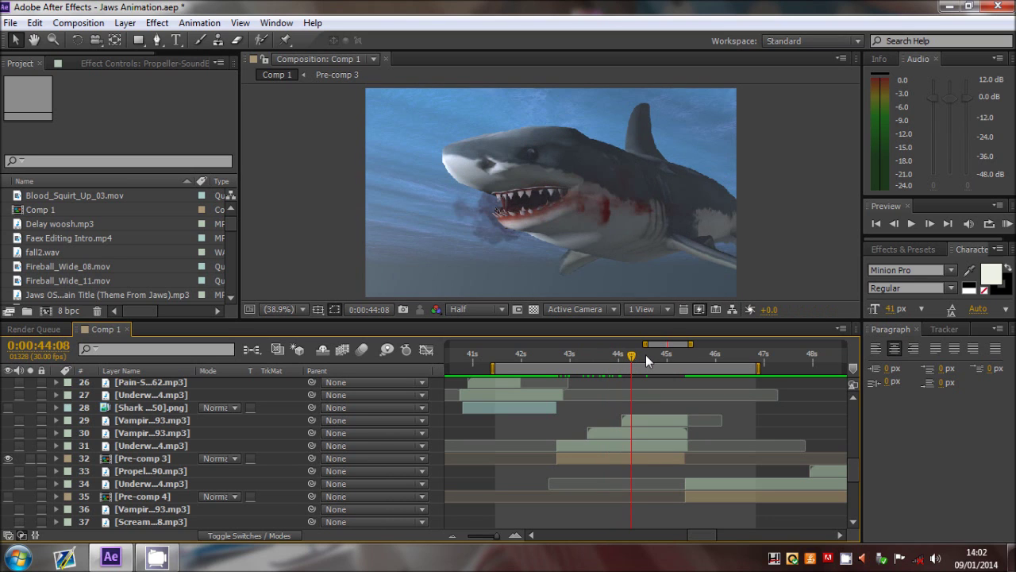
{"action": "left_click", "coordinate": [646, 355]}
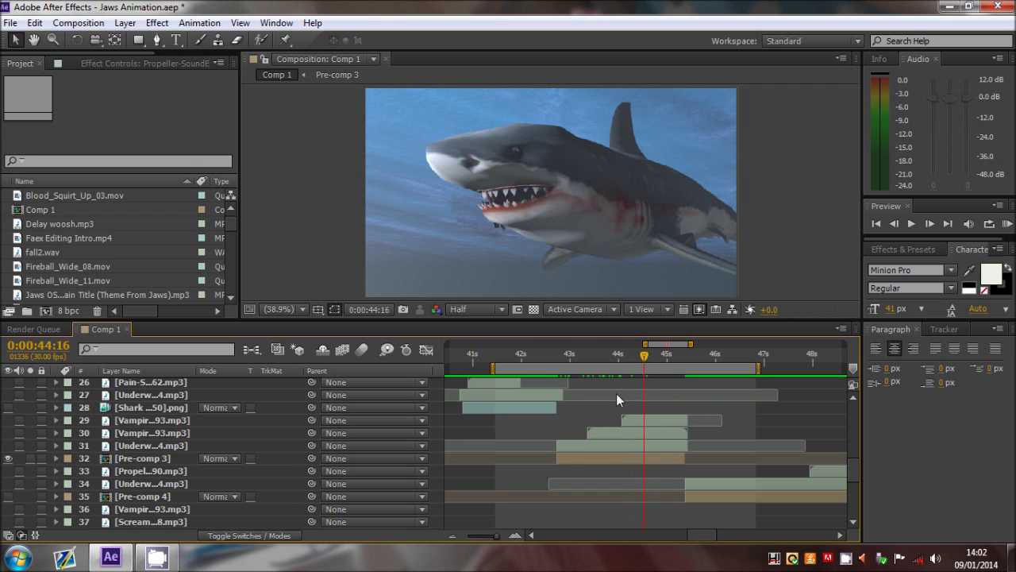
Open Pre-comp 3 and shift its work area so it starts at the beginning of the shark image sequence layer
{"action": "double_click", "coordinate": [591, 456]}
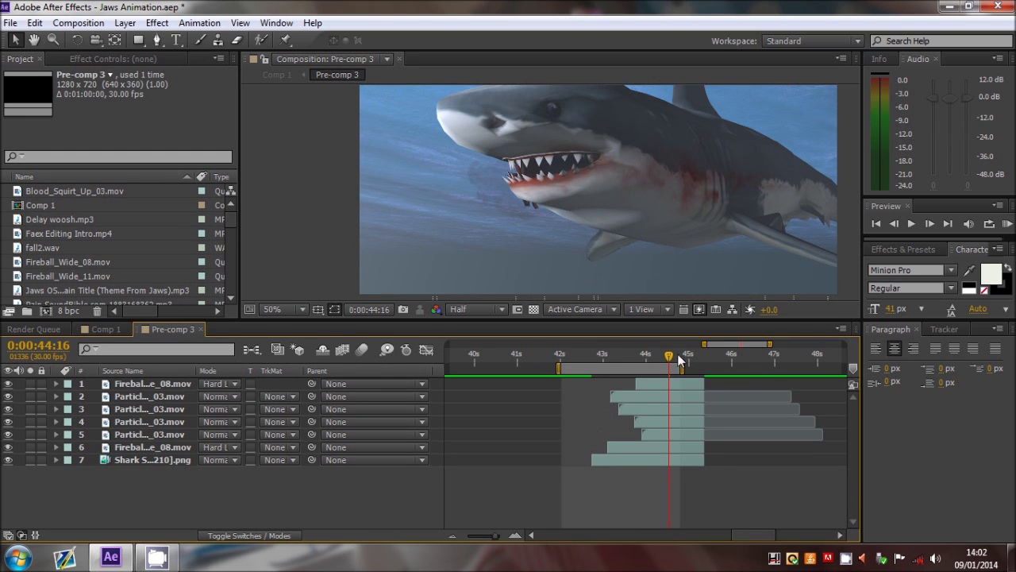
{"action": "left_click_drag", "start_coordinate": [713, 344], "coordinate": [721, 345]}
{"action": "left_click_drag", "start_coordinate": [603, 370], "coordinate": [635, 368]}
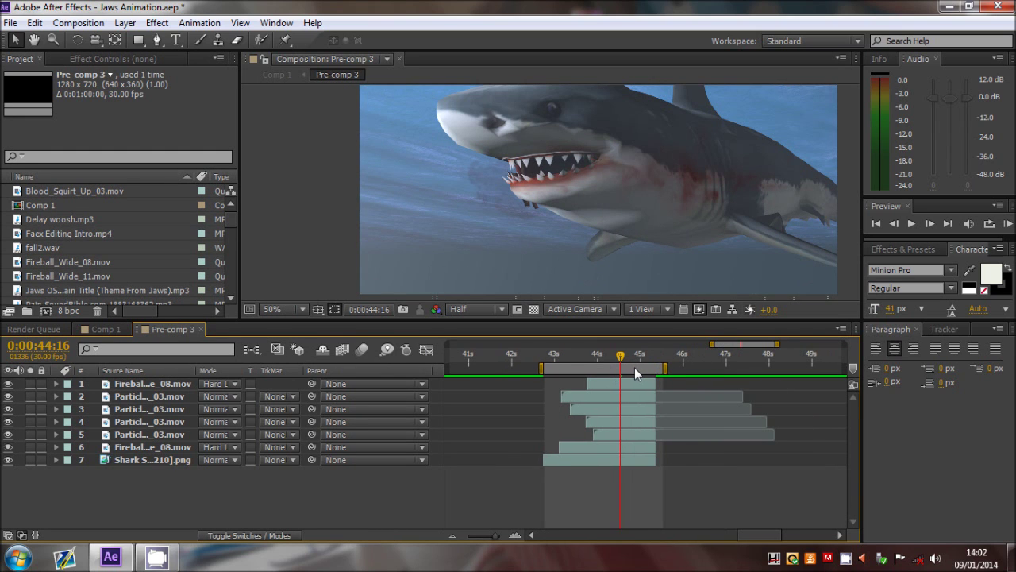
Hide the Shark Scene 8 layer to view the blood elements alone, and show it again
{"action": "left_click", "coordinate": [148, 460]}
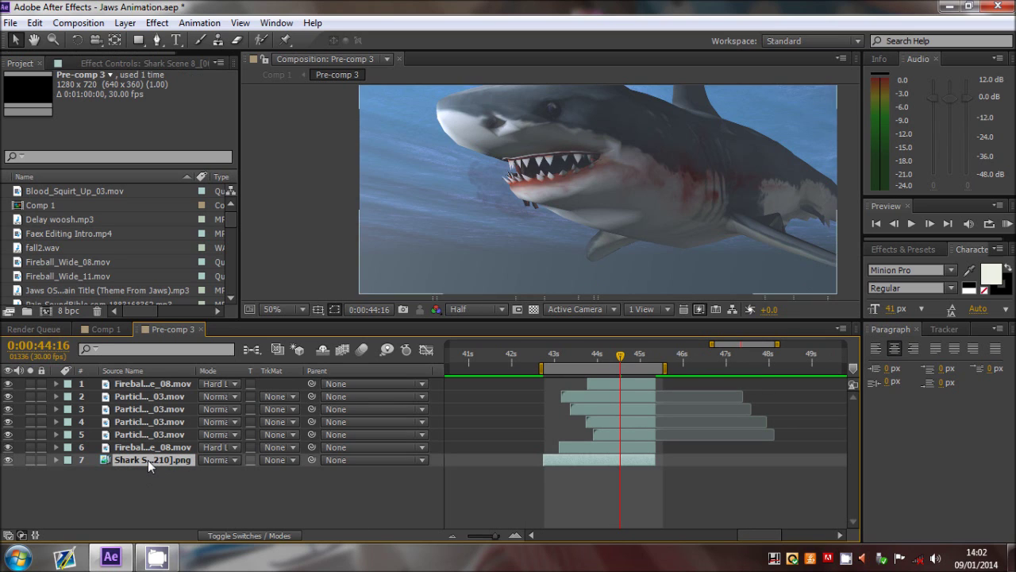
{"action": "left_click", "coordinate": [8, 460]}
{"action": "left_click", "coordinate": [8, 460]}
{"action": "left_click", "coordinate": [7, 460]}
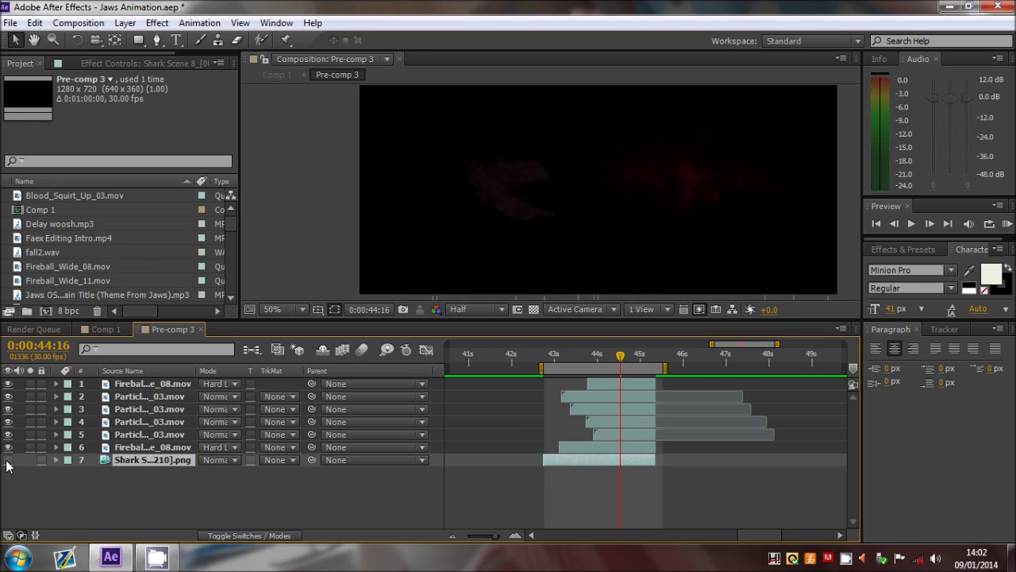
{"action": "left_click", "coordinate": [8, 460]}
Fit the whole composition in the viewer and clear the layer selection
{"action": "left_click", "coordinate": [278, 309]}
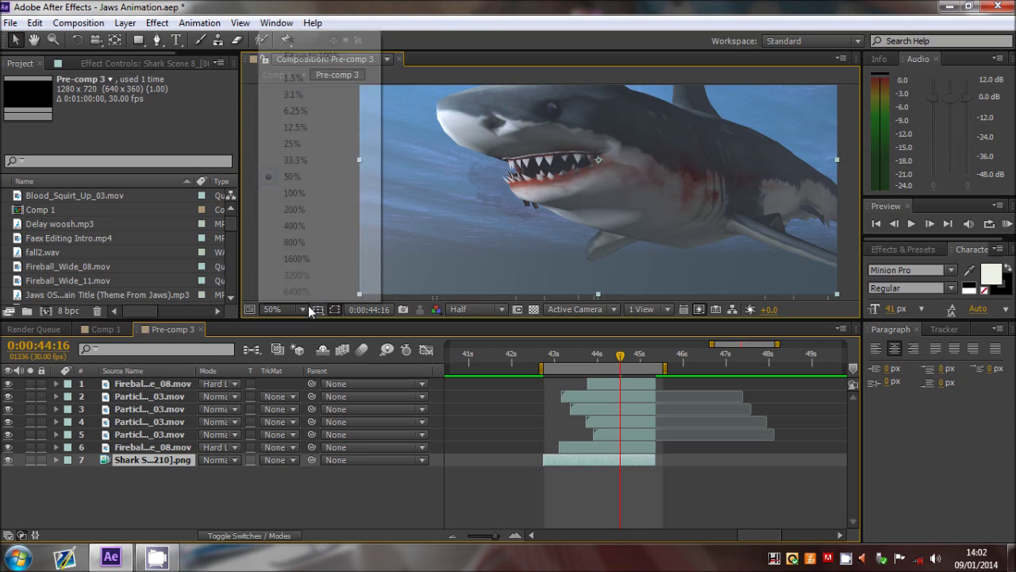
{"action": "left_click", "coordinate": [321, 56]}
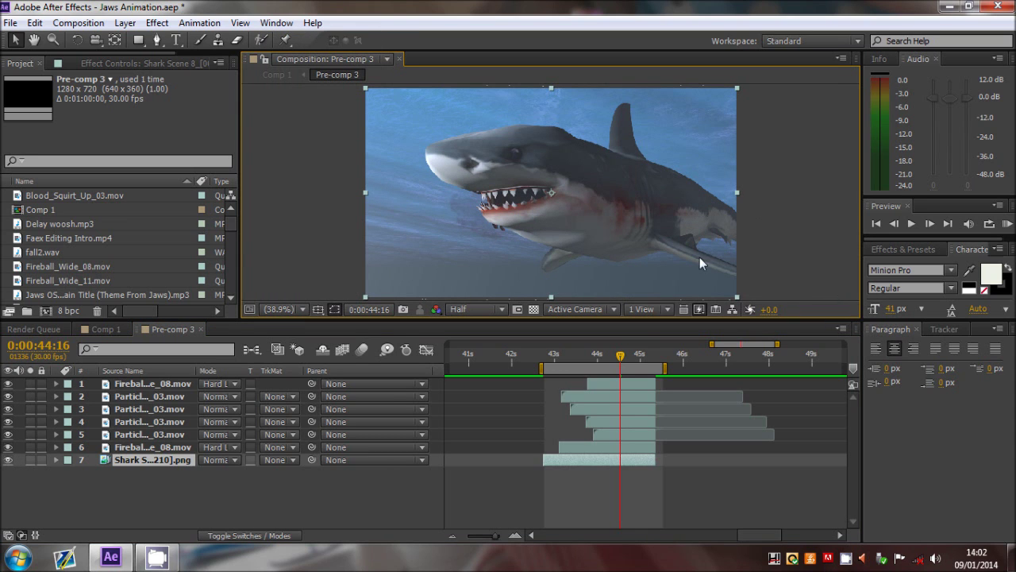
{"action": "left_click", "coordinate": [307, 247]}
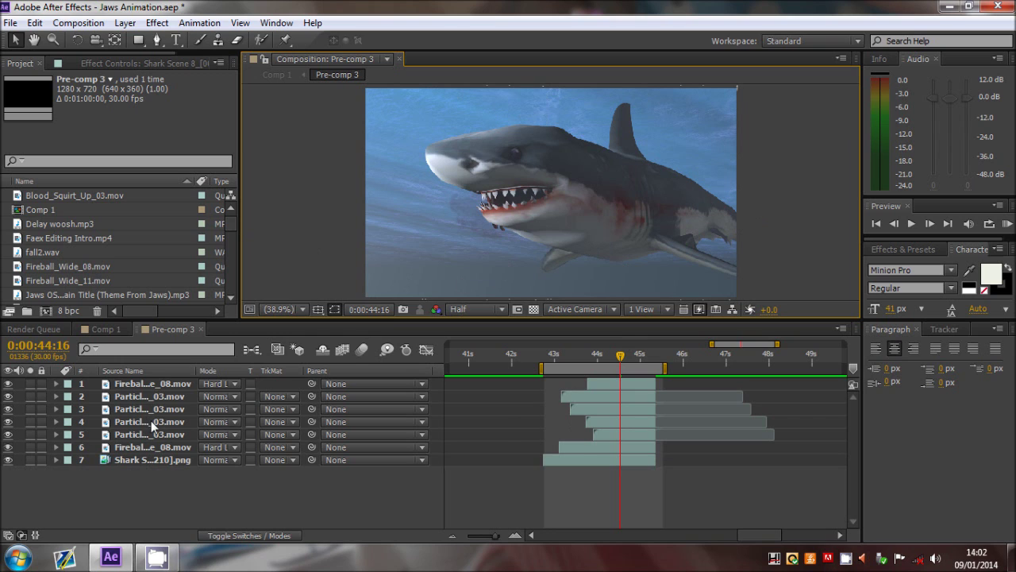
Widen the layer name column in the timeline to show the full clip file names
{"action": "left_click", "coordinate": [153, 397]}
{"action": "left_click_drag", "start_coordinate": [193, 370], "coordinate": [272, 367]}
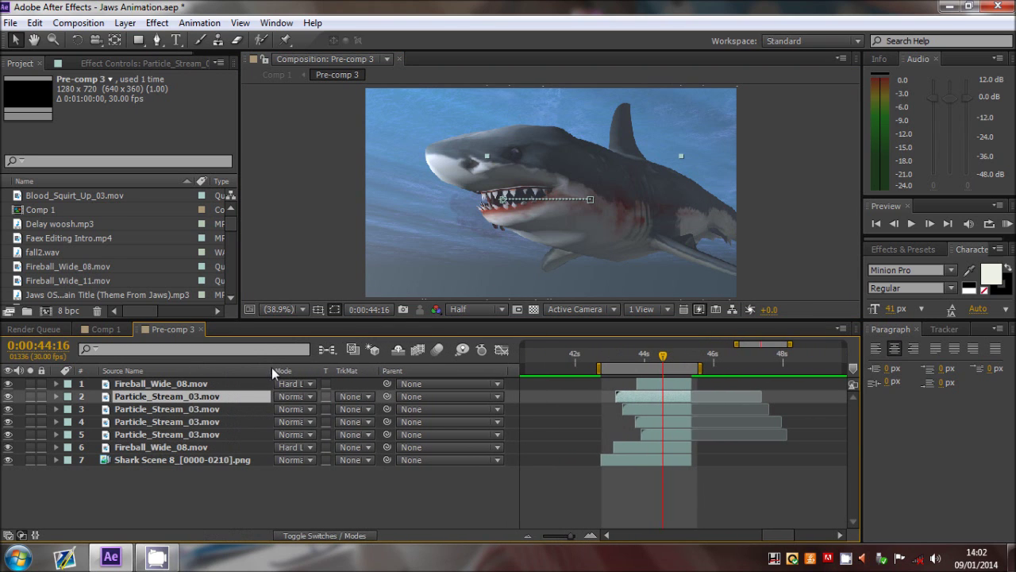
{"action": "left_click", "coordinate": [168, 447]}
{"action": "left_click", "coordinate": [210, 490]}
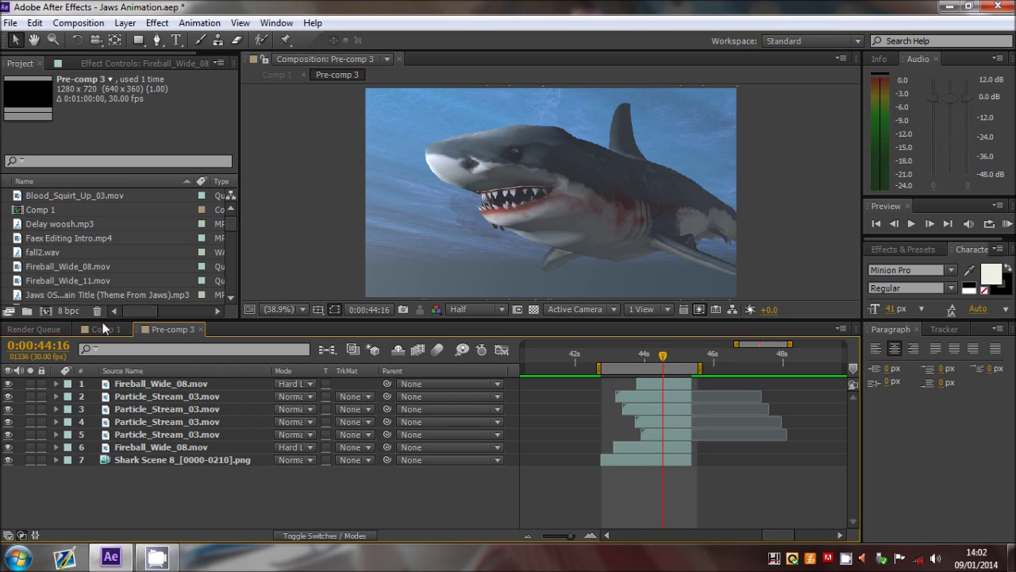
Browse the Action_Essentials_720p library and its 02. Blood folder for import, and leave without importing anything
{"action": "right_click", "coordinate": [9, 233]}
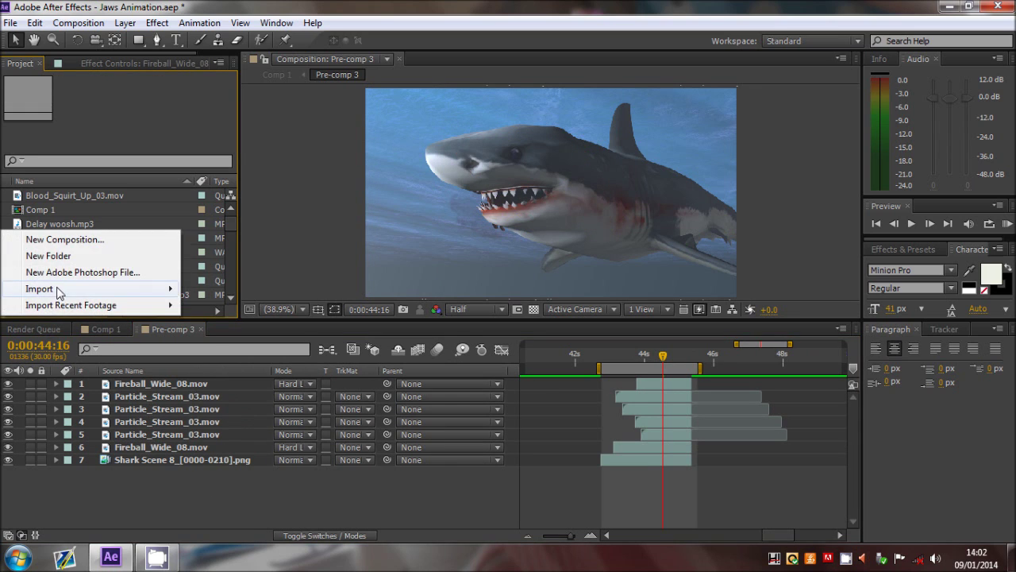
{"action": "mouse_move", "coordinate": [58, 291]}
{"action": "left_click", "coordinate": [211, 289]}
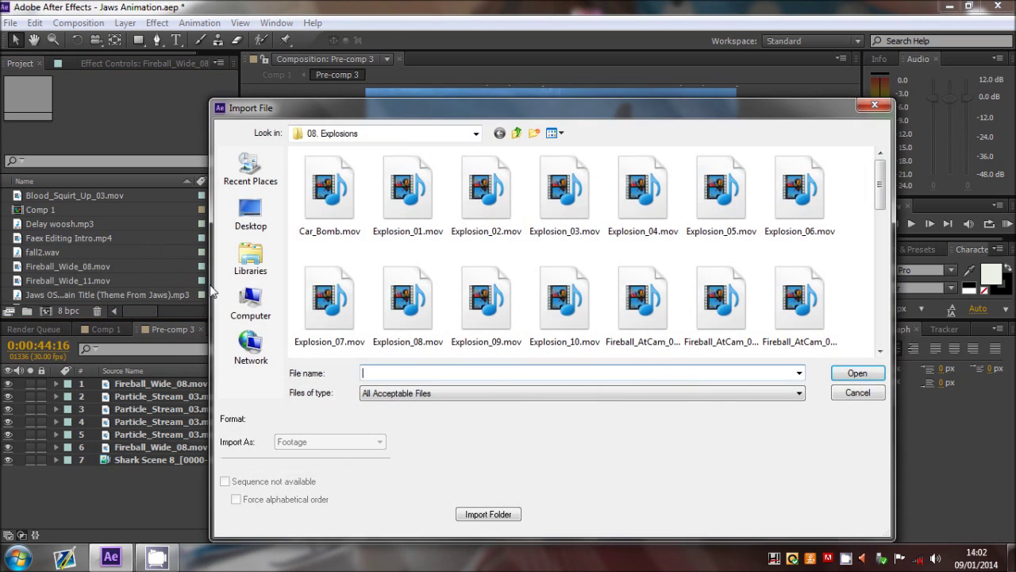
{"action": "left_click", "coordinate": [517, 133]}
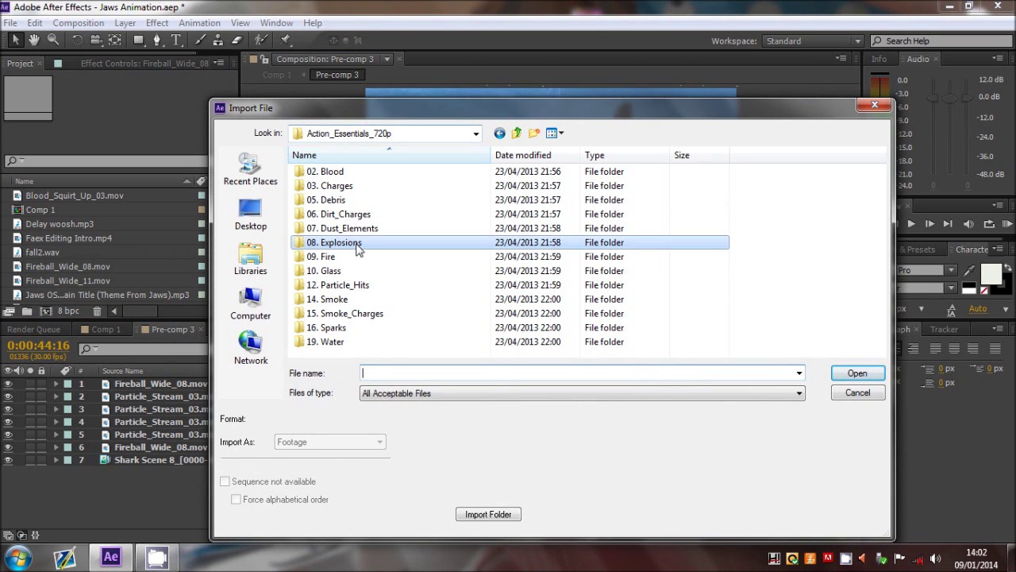
{"action": "double_click", "coordinate": [332, 171]}
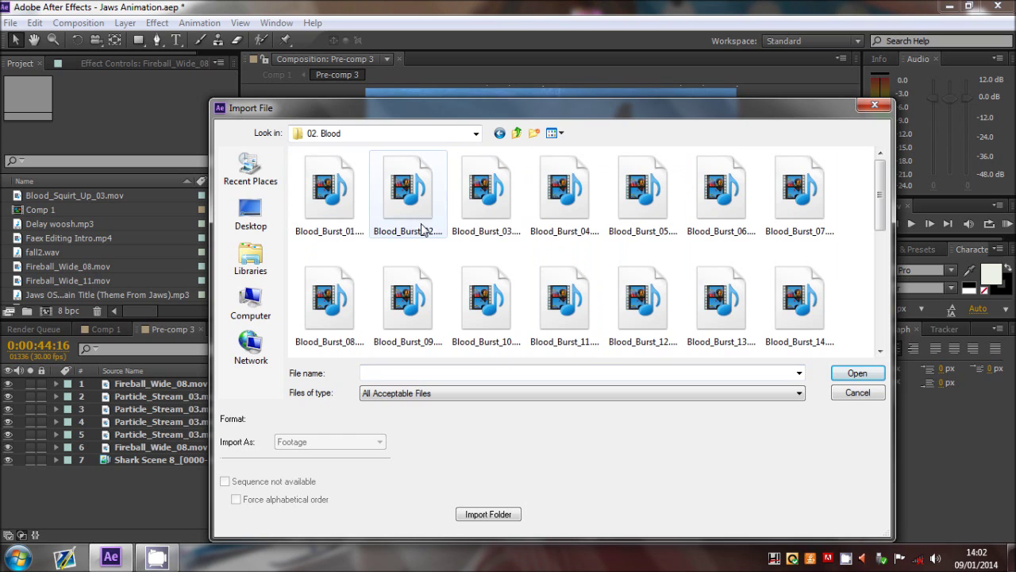
{"action": "scroll", "coordinate": [595, 262], "scroll_direction": "down", "scroll_amount": 5}
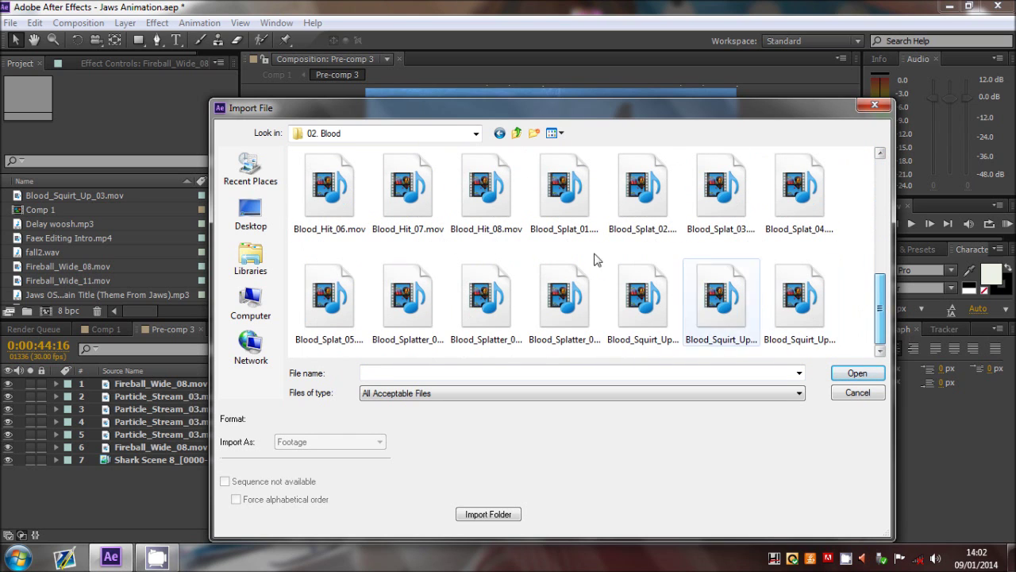
{"action": "left_click", "coordinate": [517, 132]}
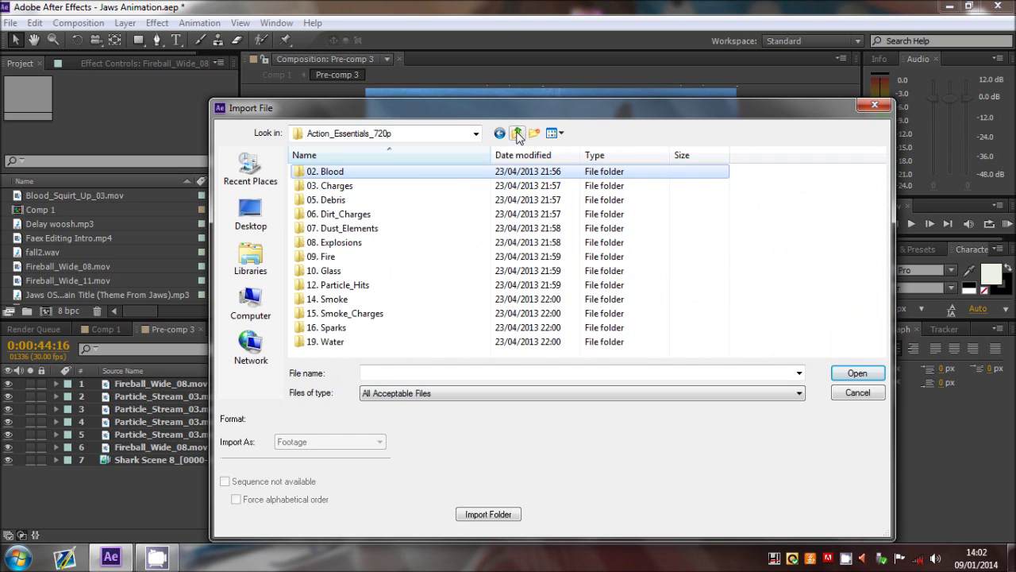
{"action": "left_click_drag", "start_coordinate": [520, 108], "coordinate": [445, 86]}
{"action": "left_click", "coordinate": [799, 84]}
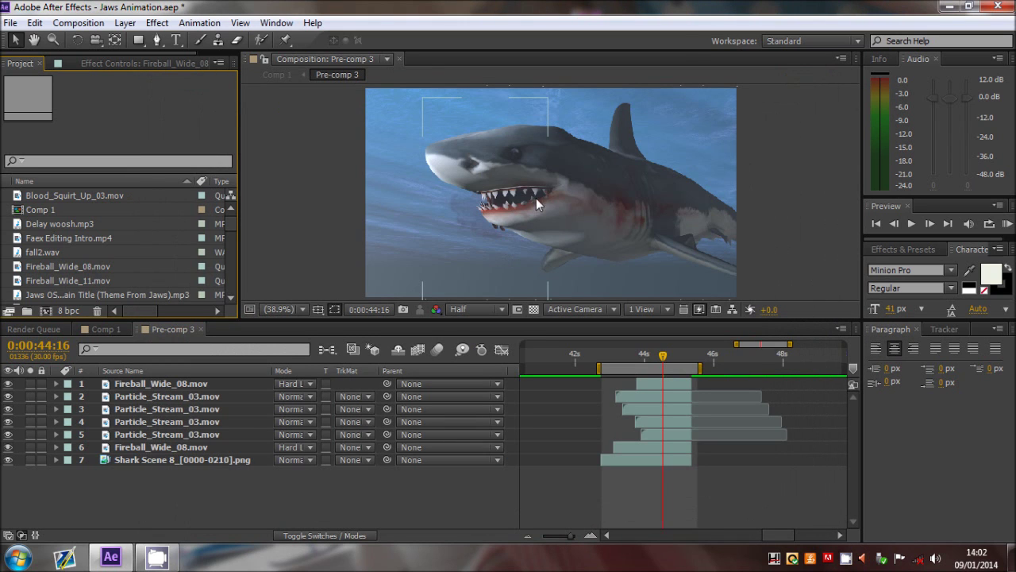
Inspect the Particle_Stream_03 and Fireball_Wide_08 layers one at a time to see where each sits on the shark
{"action": "left_click", "coordinate": [167, 385]}
{"action": "left_click", "coordinate": [170, 397]}
{"action": "left_click", "coordinate": [172, 435]}
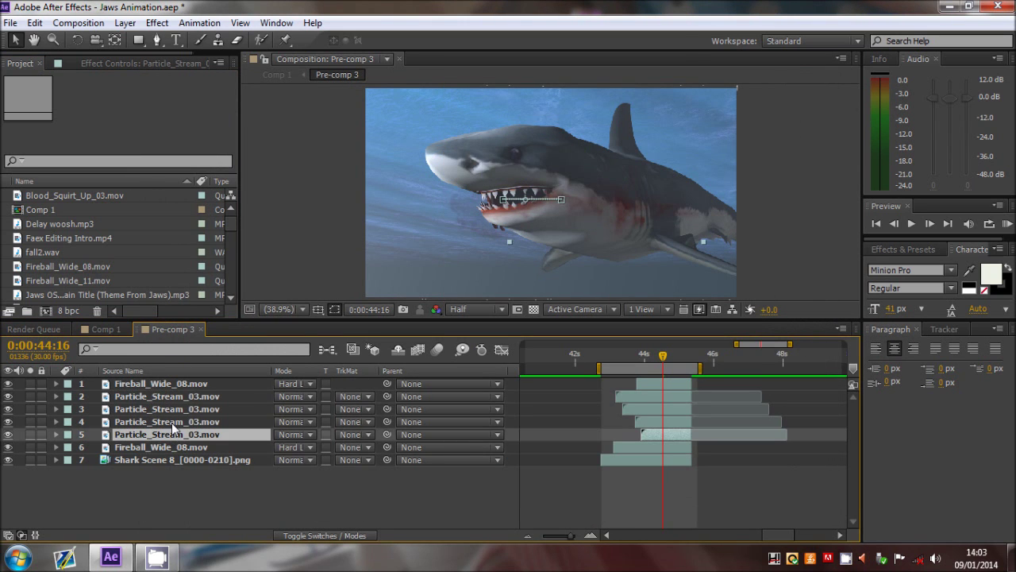
{"action": "left_click", "coordinate": [170, 422]}
{"action": "left_click", "coordinate": [169, 408]}
{"action": "left_click", "coordinate": [133, 398]}
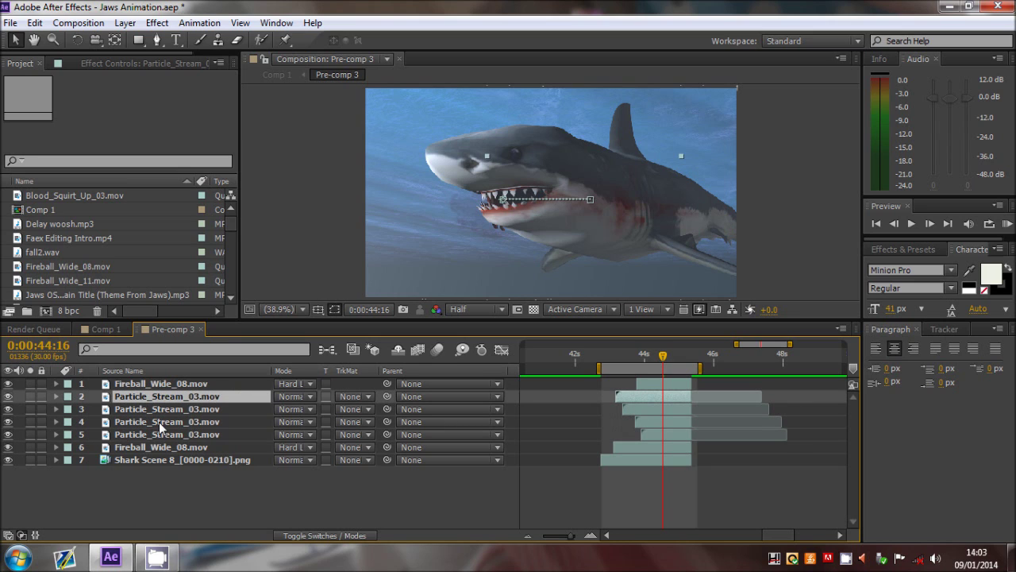
{"action": "left_click", "coordinate": [162, 447]}
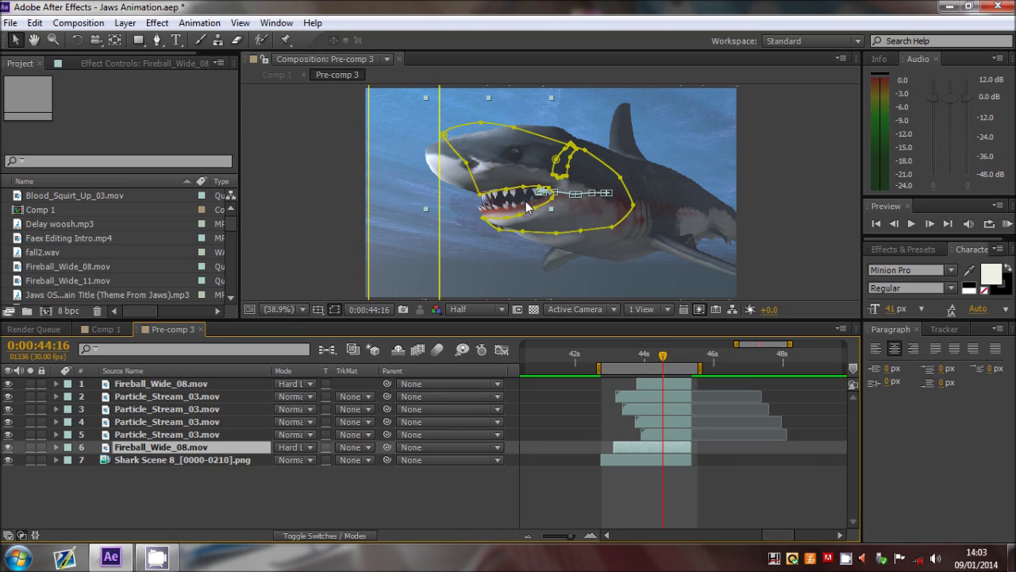
Toggle the visibility of the Particle_Stream_03 layers off and on to compare the blood on the shark's body
{"action": "left_click", "coordinate": [141, 397]}
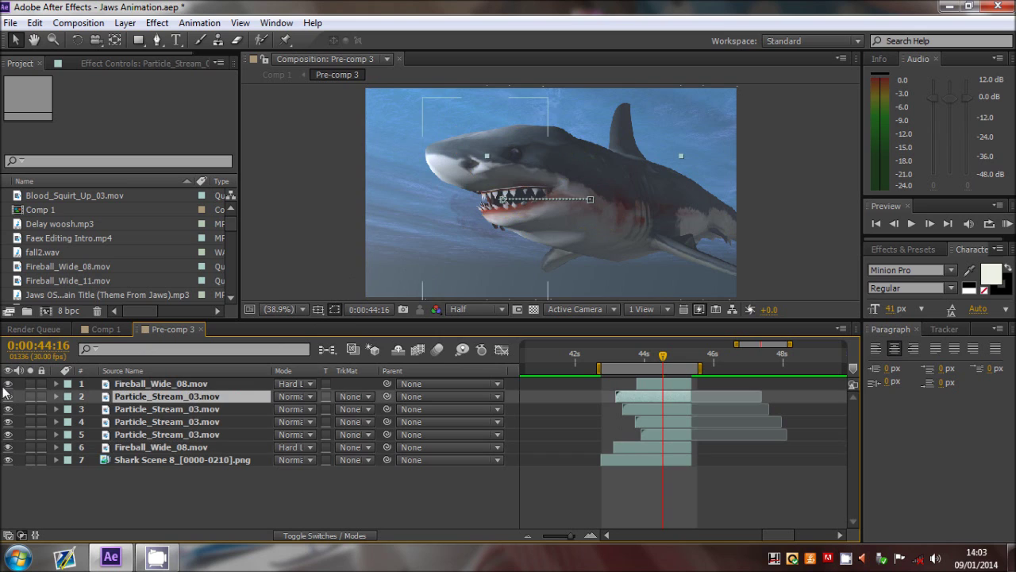
{"action": "mouse_move", "coordinate": [8, 396]}
{"action": "left_mouse_down"}
{"action": "mouse_move", "coordinate": [8, 439]}
{"action": "mouse_move", "coordinate": [8, 397]}
{"action": "left_mouse_up"}
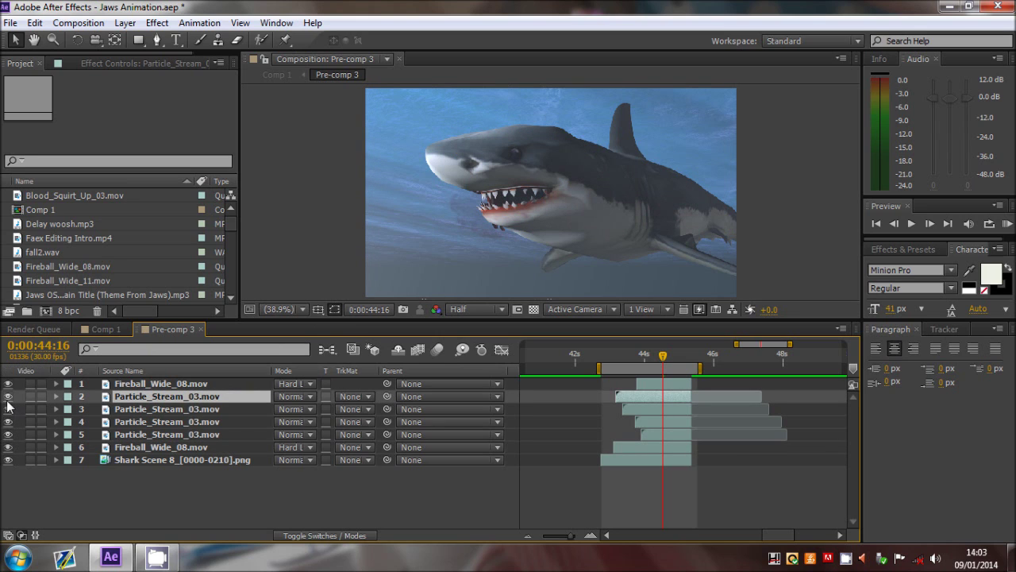
{"action": "left_click", "coordinate": [797, 198]}
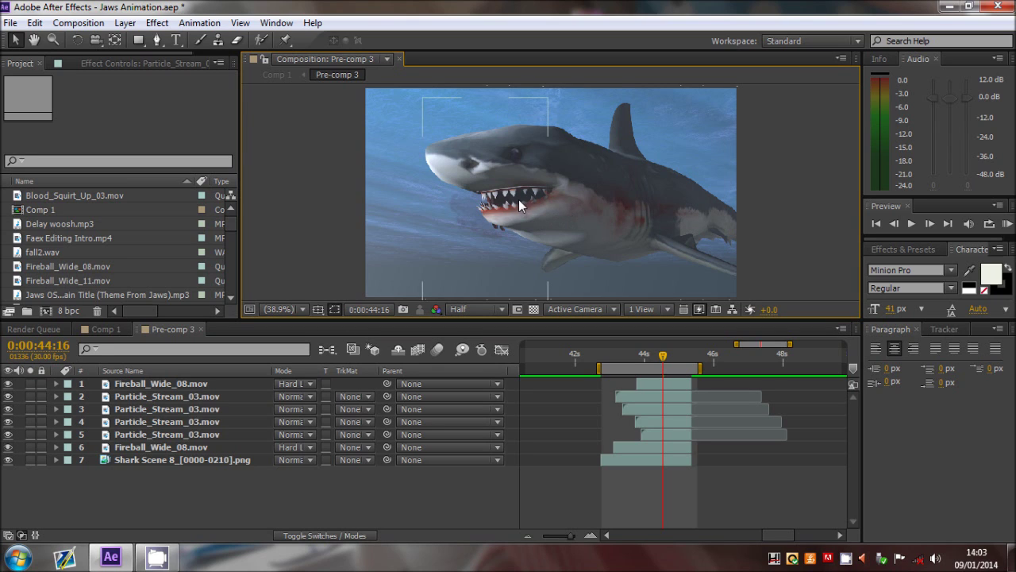
Select both Fireball_Wide_08 layers as a group, and the four Particle_Stream_03 layers as another, to examine their placement
{"action": "left_click", "coordinate": [179, 385]}
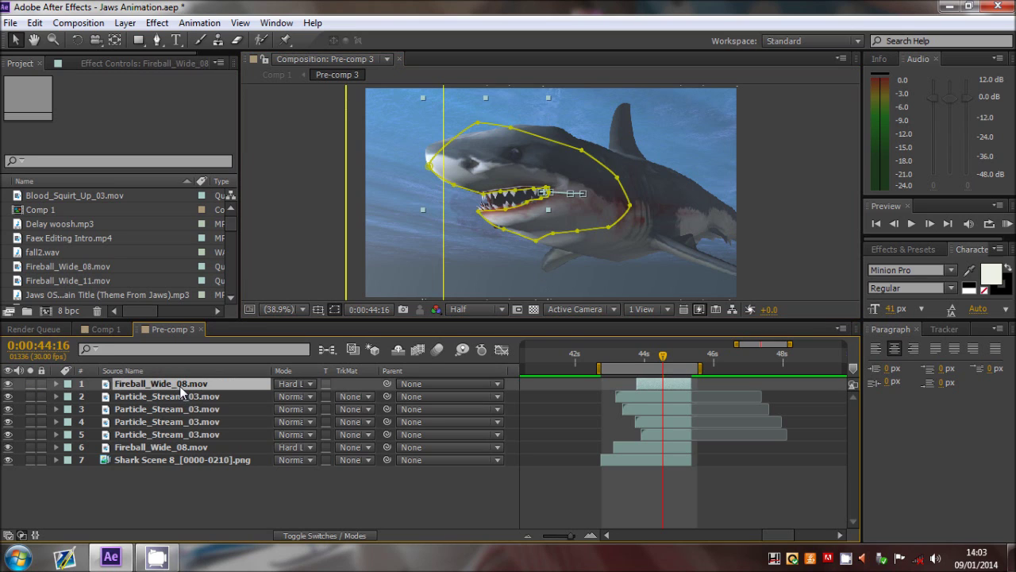
{"action": "left_click", "coordinate": [179, 442]}
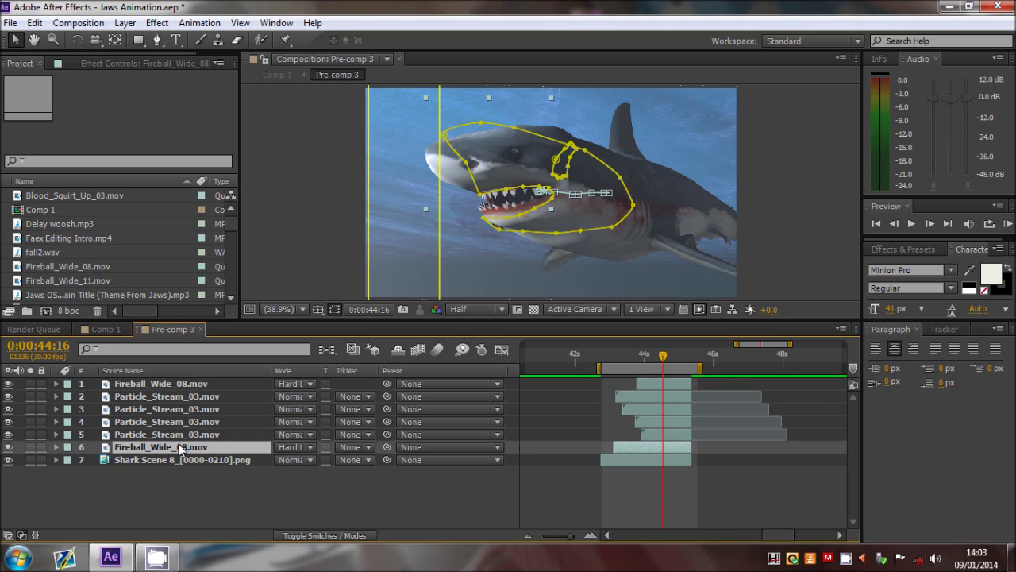
{"action": "left_click", "coordinate": [162, 386], "text": "ctrl"}
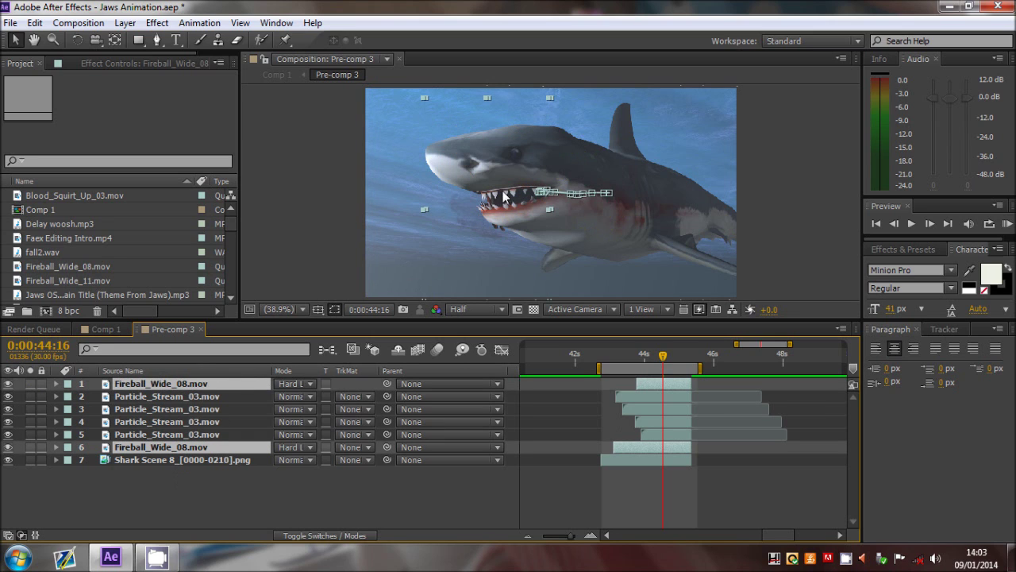
{"action": "left_click", "coordinate": [152, 397]}
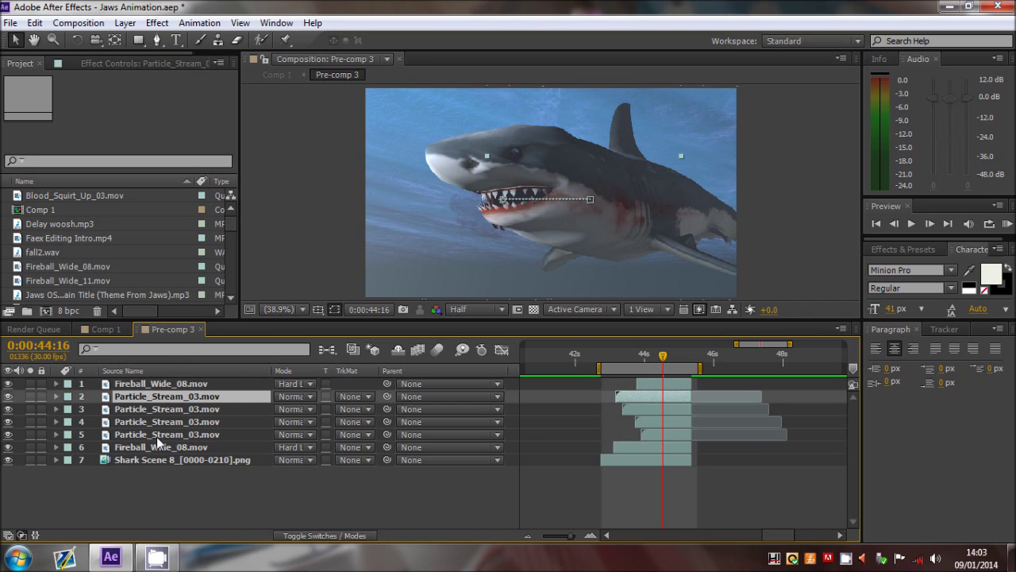
{"action": "left_click", "coordinate": [207, 433], "text": "shift"}
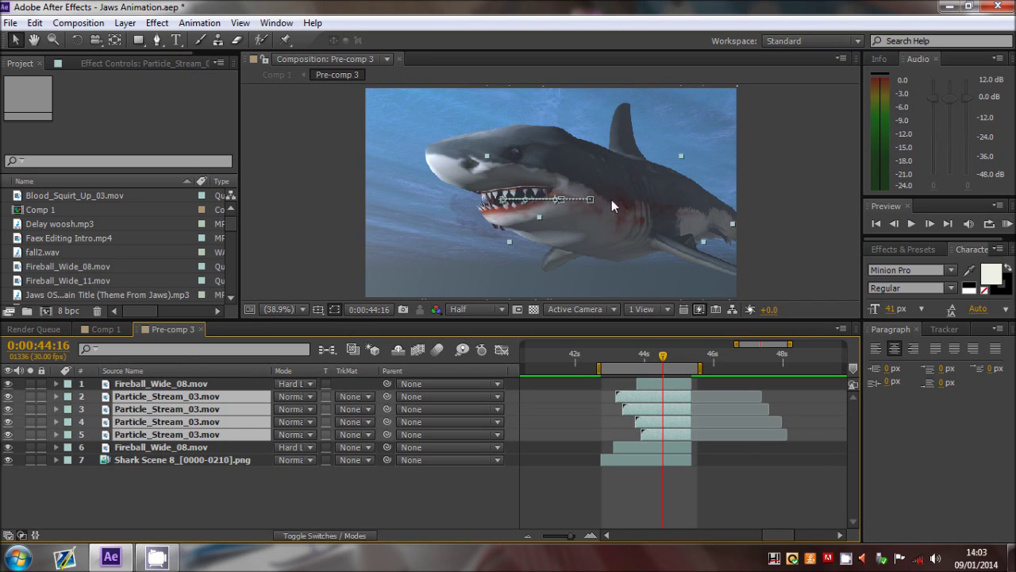
Hide the four Particle_Stream_03 layers and the Shark Scene 8 layer, keeping only the fireball layers visible
{"action": "left_click", "coordinate": [831, 184]}
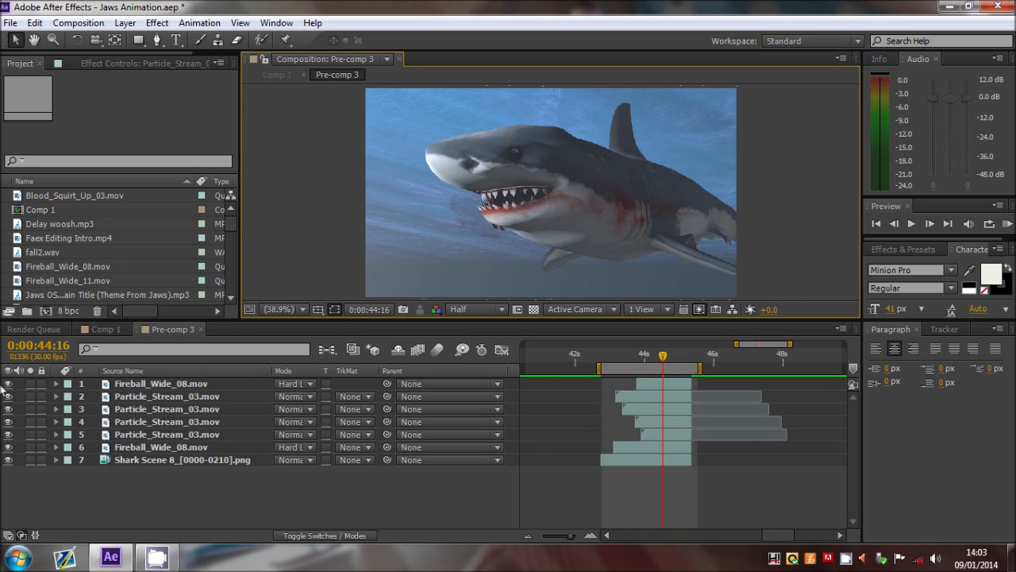
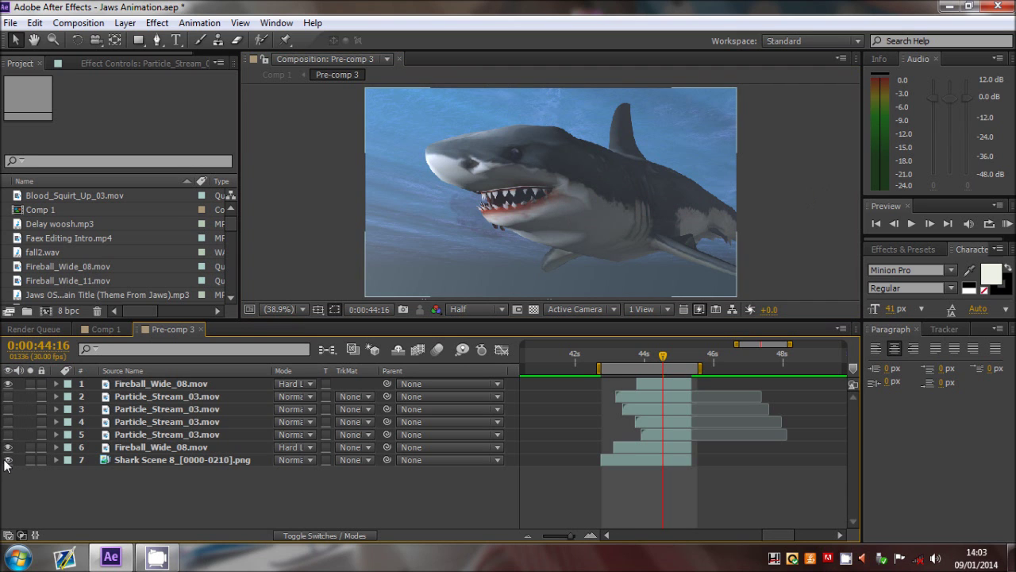
{"action": "left_click", "coordinate": [8, 460]}
Create a white (FFFFFF) solid and move it to the bottom of the Pre-comp 3 layer stack
{"action": "left_click", "coordinate": [124, 23]}
{"action": "mouse_move", "coordinate": [203, 33]}
{"action": "left_click", "coordinate": [442, 45]}
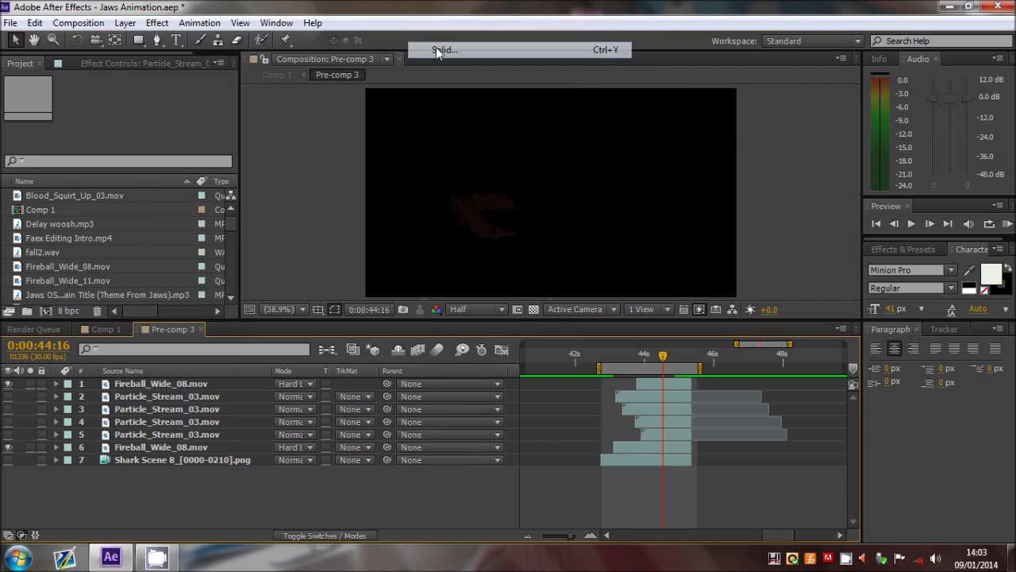
{"action": "left_click", "coordinate": [371, 369]}
{"action": "left_click", "coordinate": [21, 196]}
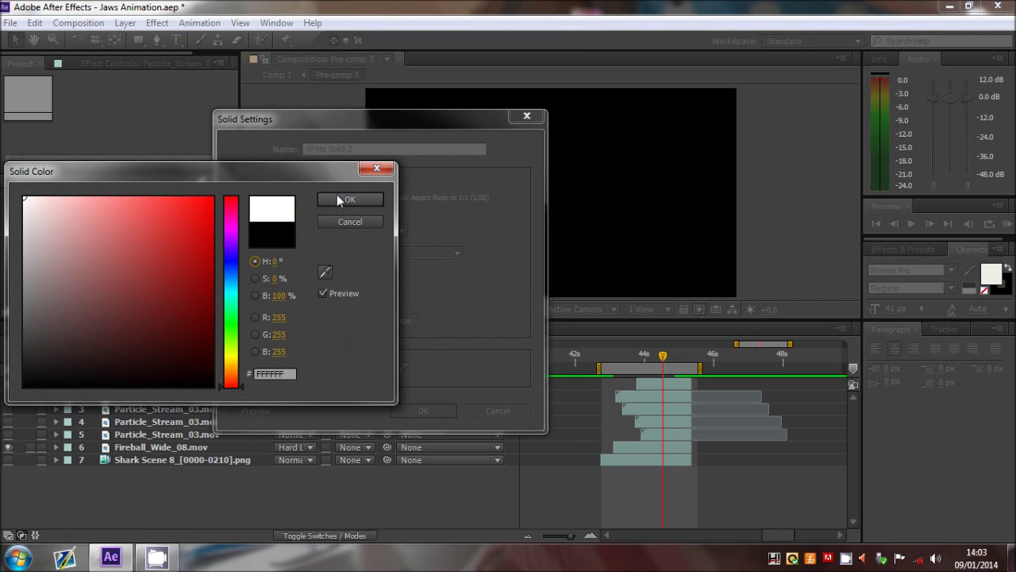
{"action": "left_click", "coordinate": [350, 198]}
{"action": "left_click", "coordinate": [423, 410]}
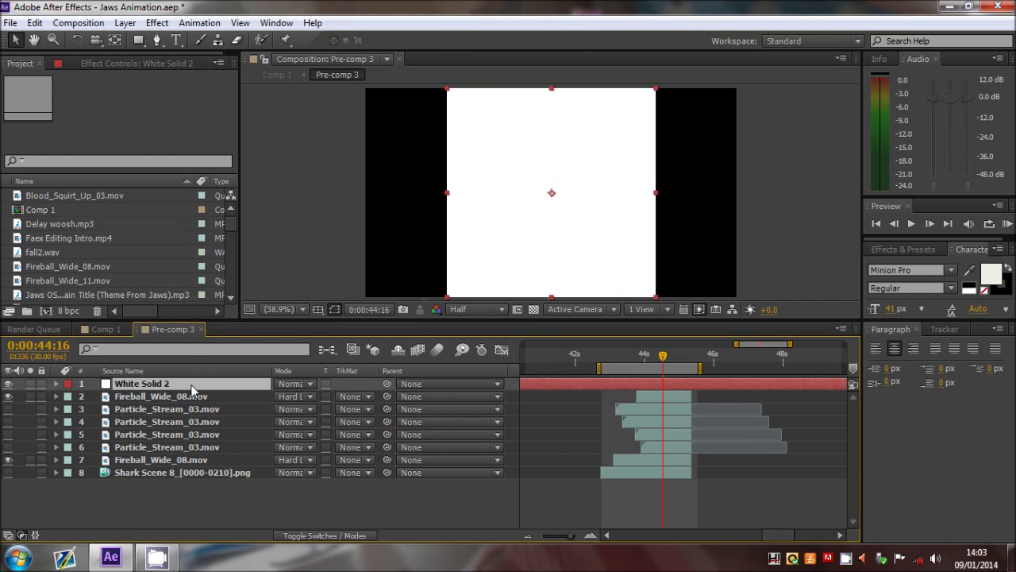
{"action": "left_click_drag", "start_coordinate": [197, 487], "coordinate": [197, 492]}
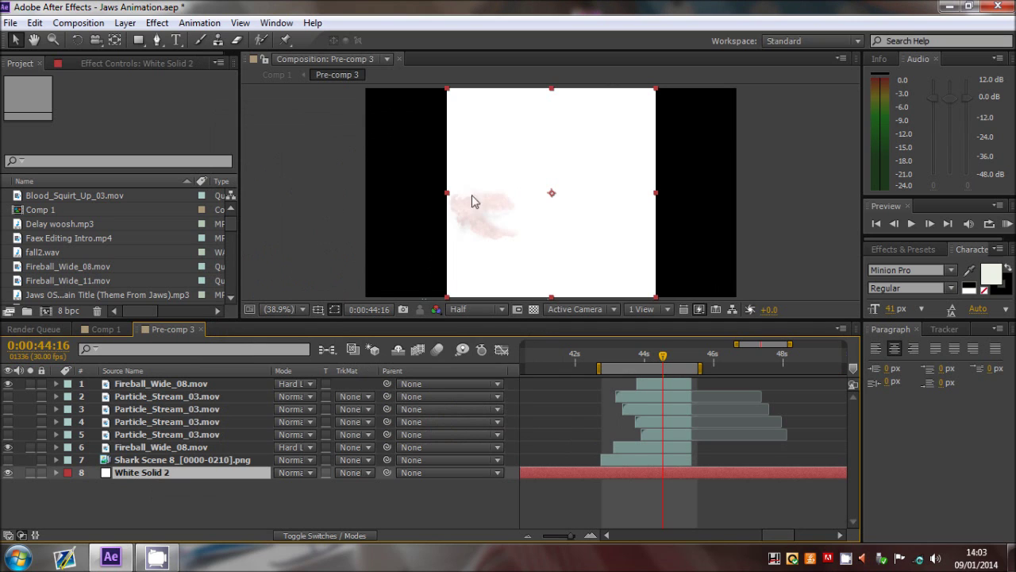
Stretch the white solid to fill the full width of the frame and change its color to dark gray
{"action": "left_click_drag", "start_coordinate": [447, 196], "coordinate": [364, 196]}
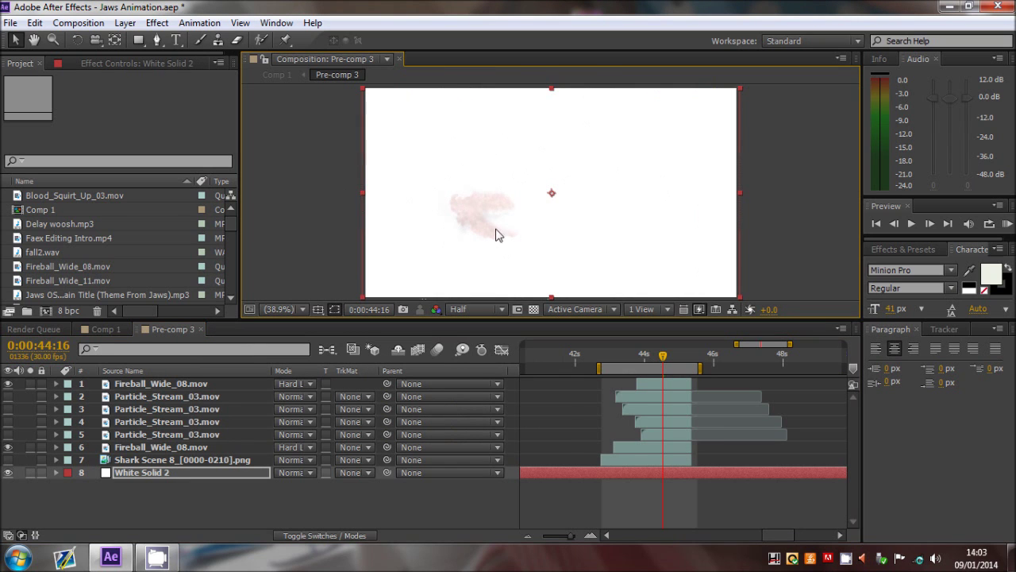
{"action": "left_click", "coordinate": [124, 22]}
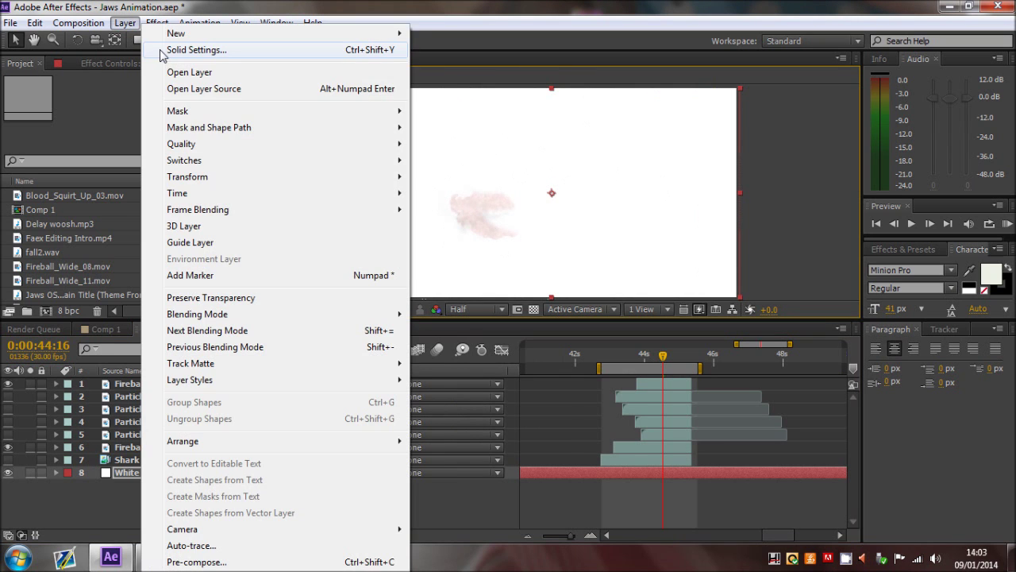
{"action": "left_click", "coordinate": [163, 50]}
{"action": "left_click", "coordinate": [177, 354]}
{"action": "left_click", "coordinate": [24, 353]}
{"action": "left_click", "coordinate": [347, 200]}
{"action": "left_click", "coordinate": [249, 431]}
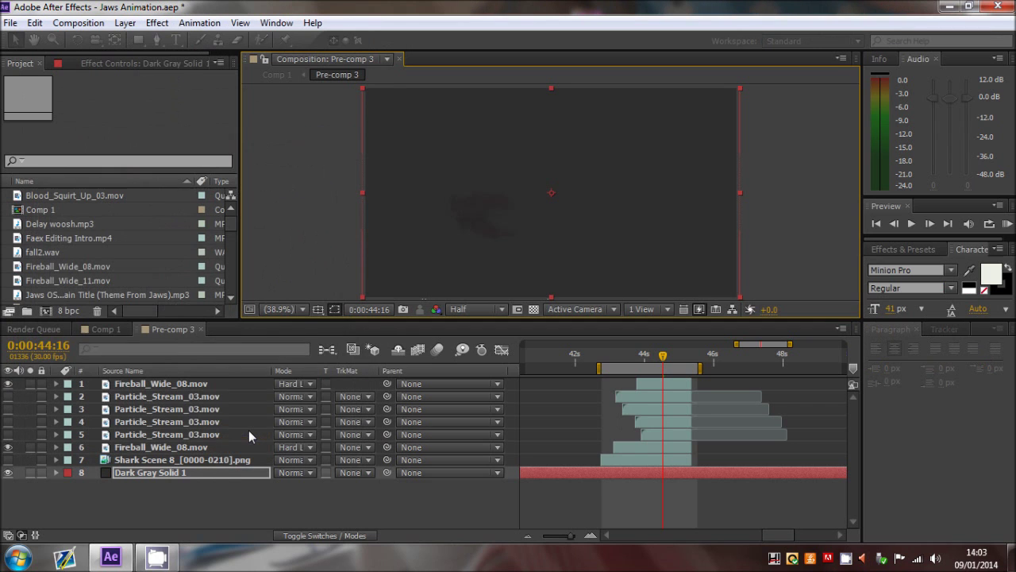
Reveal the opacity keyframes of the upper Fireball_Wide_08 layer and move to 0:00:43:25 to view the blood against the gray
{"action": "left_click", "coordinate": [150, 386]}
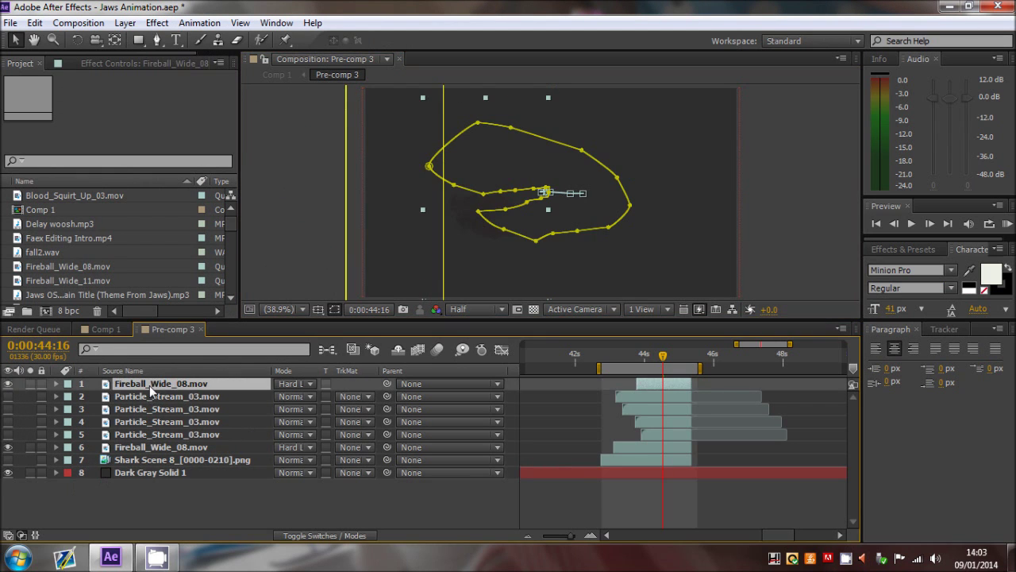
{"action": "key", "text": "t"}
{"action": "left_click_drag", "start_coordinate": [663, 362], "coordinate": [645, 366]}
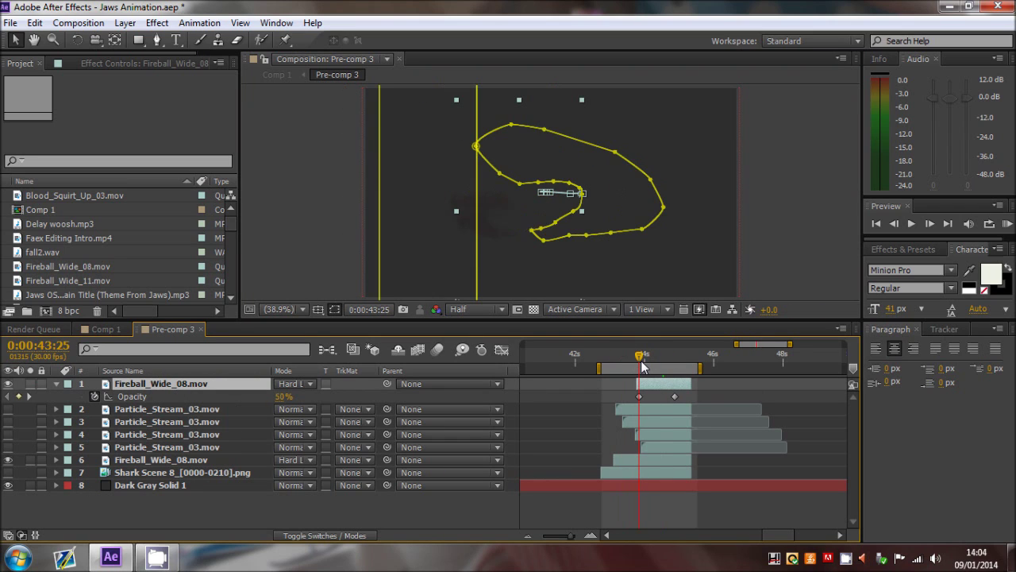
{"action": "left_click", "coordinate": [750, 232]}
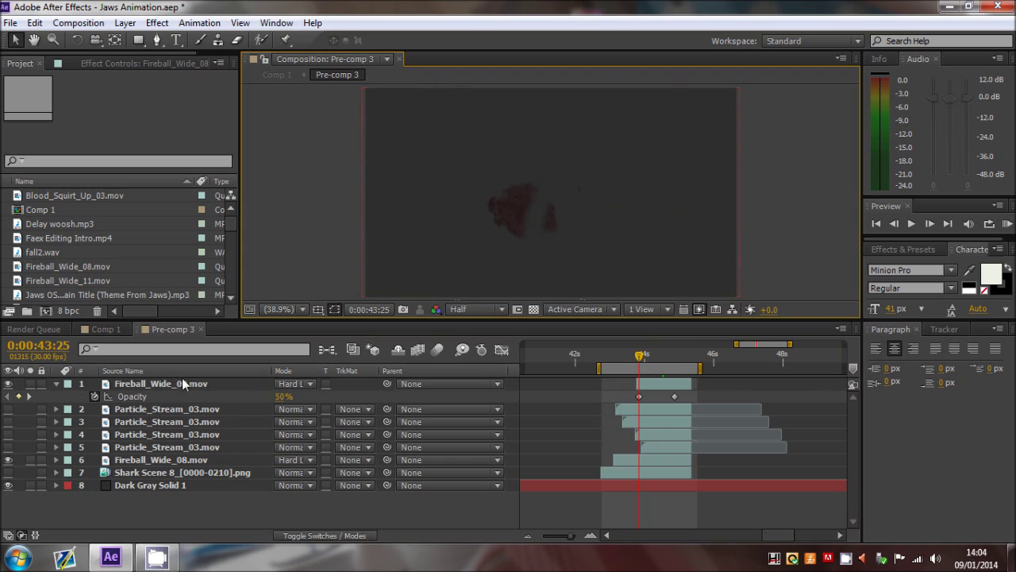
Play a RAM preview of the two fireball layers against the dark gray background
{"action": "left_click", "coordinate": [577, 251]}
{"action": "left_click", "coordinate": [804, 223]}
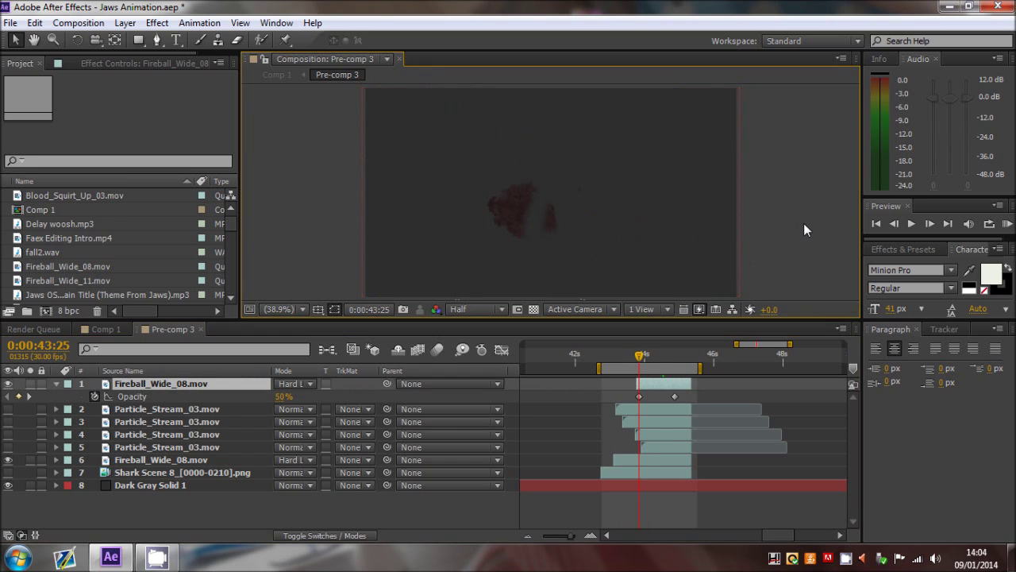
{"action": "left_click", "coordinate": [1007, 224]}
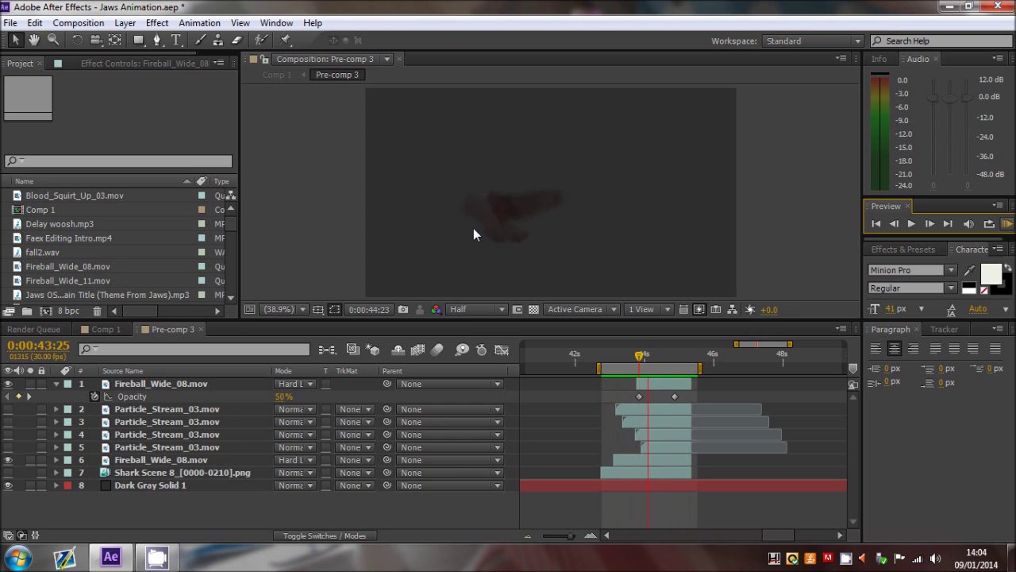
{"action": "left_click", "coordinate": [503, 249]}
{"action": "left_click", "coordinate": [644, 382]}
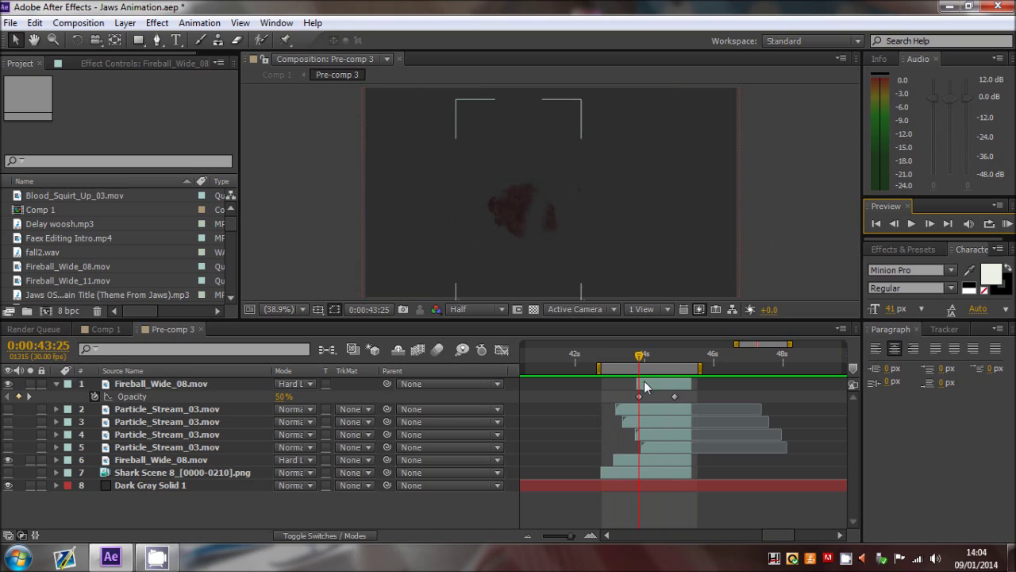
Go through the blood burst frame by frame from 0:00:43:04 to 0:00:43:22, examining the lower Fireball_Wide_08 layer
{"action": "left_click", "coordinate": [606, 358]}
{"action": "left_click", "coordinate": [930, 223]}
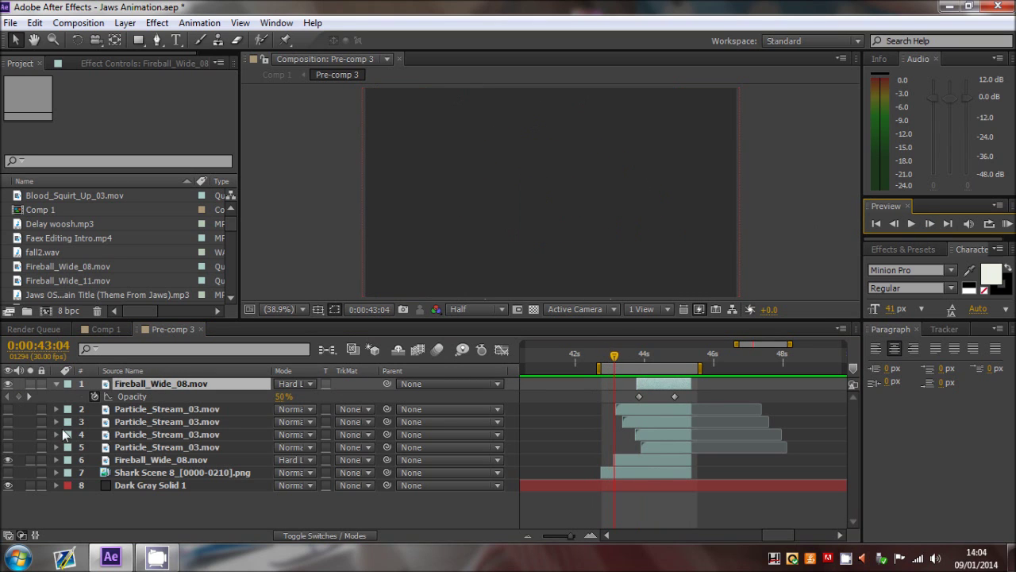
{"action": "left_click", "coordinate": [151, 460]}
{"action": "left_click", "coordinate": [929, 223]}
{"action": "left_click", "coordinate": [929, 224]}
{"action": "left_click", "coordinate": [929, 223]}
{"action": "left_click", "coordinate": [930, 224]}
{"action": "left_click", "coordinate": [929, 224]}
{"action": "left_click", "coordinate": [929, 224]}
{"action": "left_click", "coordinate": [547, 197]}
{"action": "left_click", "coordinate": [936, 226]}
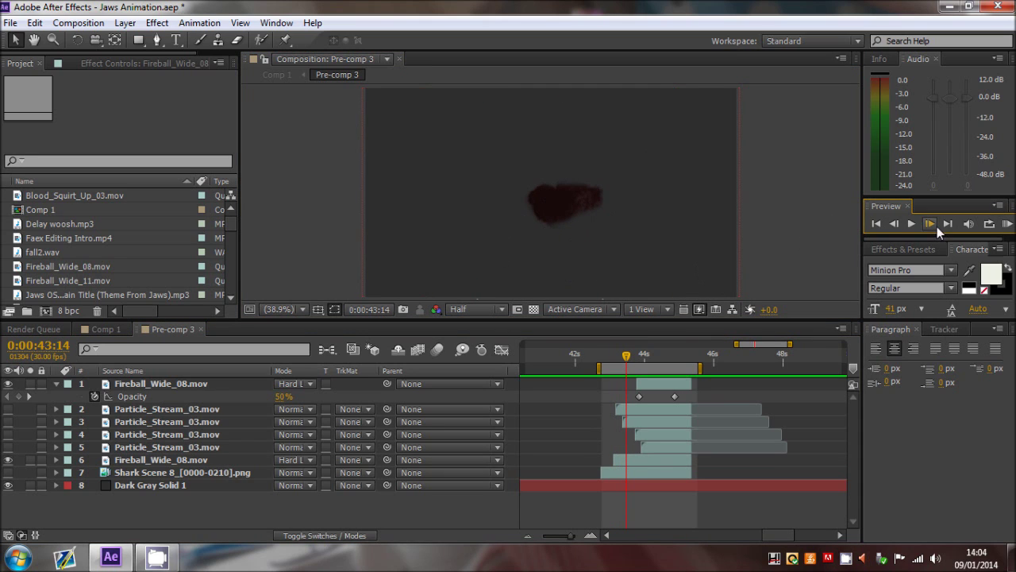
{"action": "left_click", "coordinate": [936, 226]}
{"action": "left_click", "coordinate": [936, 226]}
{"action": "left_click", "coordinate": [936, 227]}
{"action": "left_click", "coordinate": [936, 227]}
{"action": "left_click", "coordinate": [936, 226]}
{"action": "left_click", "coordinate": [936, 226]}
{"action": "left_click", "coordinate": [936, 226]}
{"action": "left_click", "coordinate": [541, 191]}
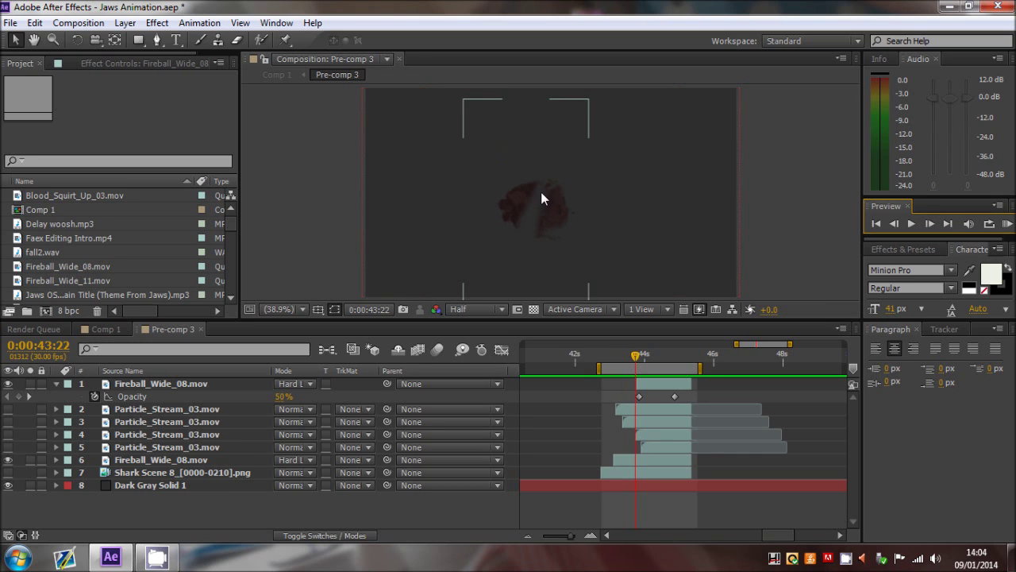
Inspect the masks of the lower Fireball_Wide_08 layer, toggling the Shark Scene 8 layer on and off to compare their cut-outs
{"action": "left_click", "coordinate": [630, 375]}
{"action": "left_click", "coordinate": [628, 462]}
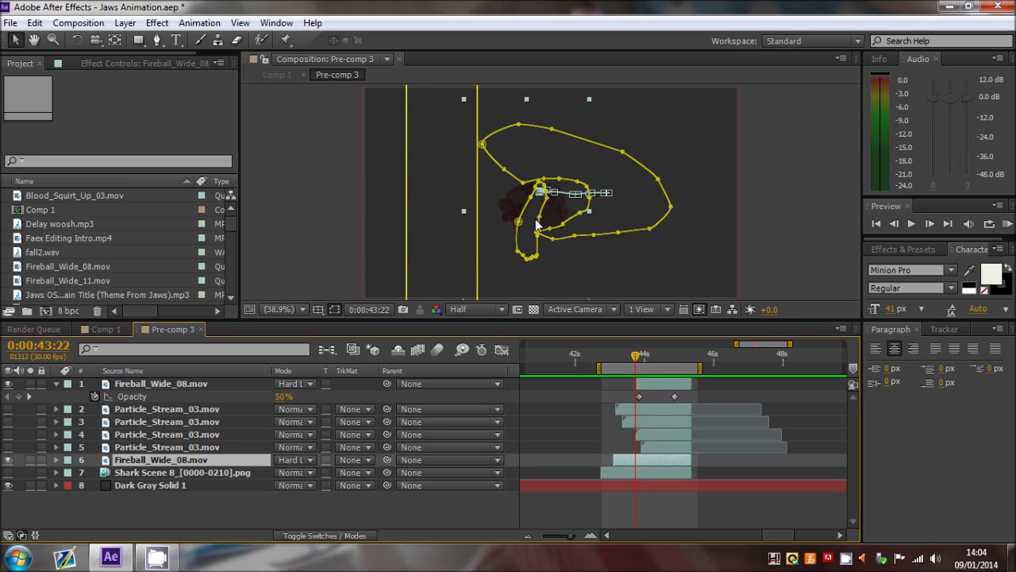
{"action": "left_click", "coordinate": [531, 249]}
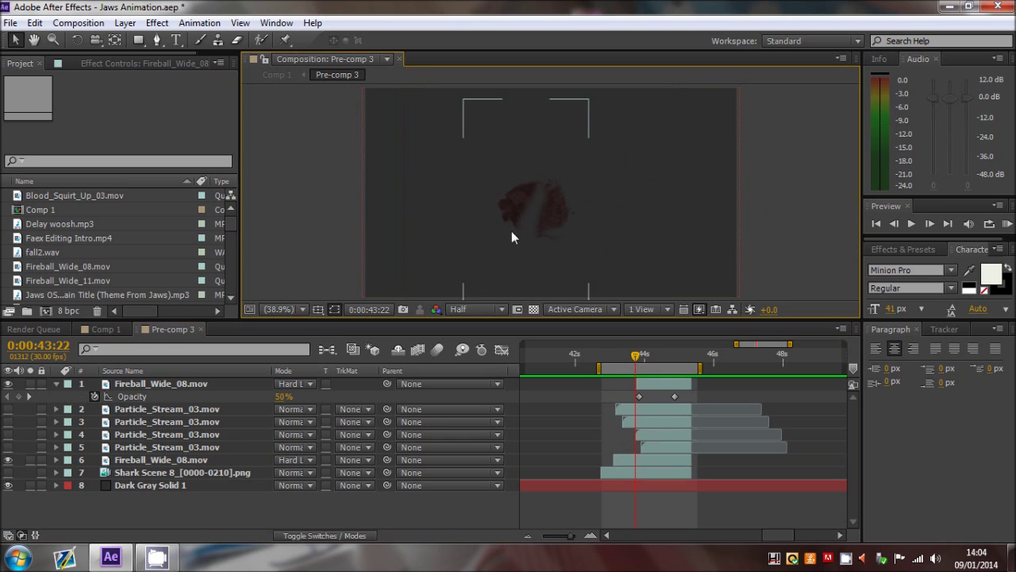
{"action": "left_click_drag", "start_coordinate": [8, 474], "coordinate": [8, 485]}
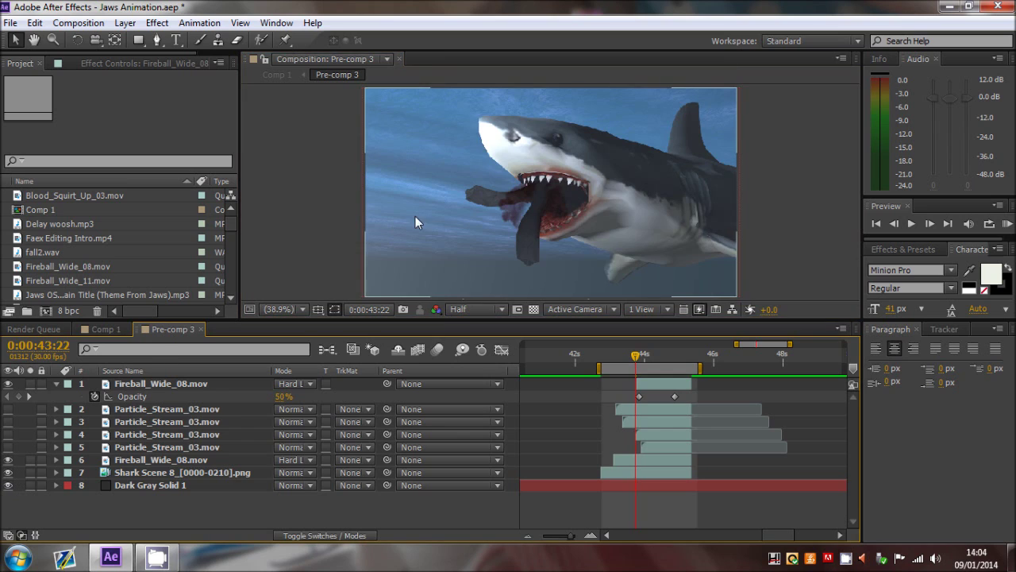
{"action": "left_click", "coordinate": [8, 473]}
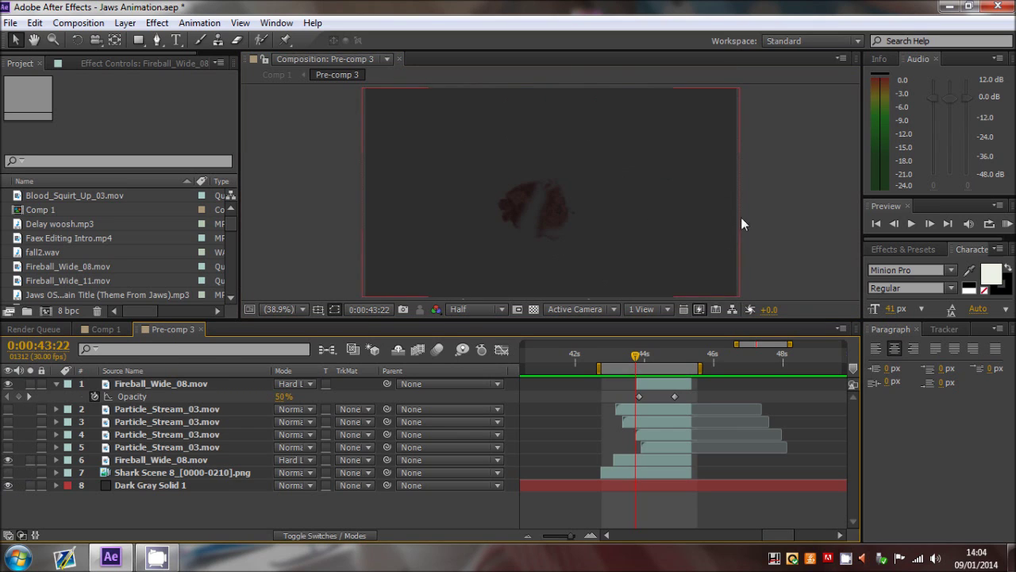
Advance frame by frame to 0:00:44:16 to examine the blood's fade, and select each Fireball_Wide_08 layer to compare them
{"action": "left_click", "coordinate": [929, 224]}
{"action": "left_click", "coordinate": [929, 224]}
{"action": "left_click", "coordinate": [930, 224]}
{"action": "left_click", "coordinate": [929, 224]}
{"action": "left_click", "coordinate": [930, 224]}
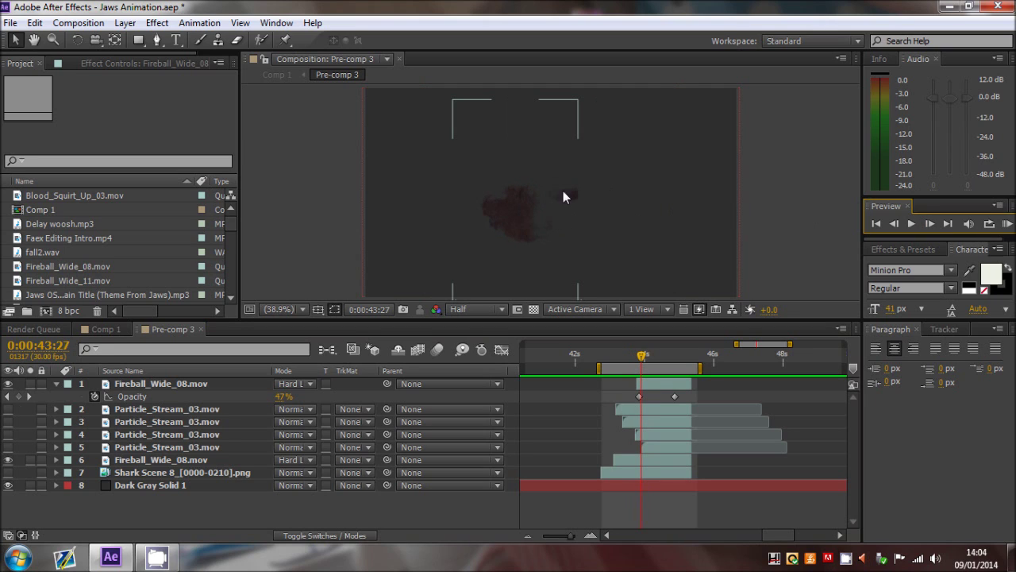
{"action": "left_click", "coordinate": [930, 224]}
{"action": "double_click", "coordinate": [930, 224]}
{"action": "left_click", "coordinate": [930, 224]}
{"action": "double_click", "coordinate": [930, 224]}
{"action": "left_click", "coordinate": [930, 224]}
{"action": "double_click", "coordinate": [930, 224]}
{"action": "double_click", "coordinate": [930, 224]}
{"action": "double_click", "coordinate": [929, 224]}
{"action": "double_click", "coordinate": [930, 224]}
{"action": "left_click", "coordinate": [930, 224]}
{"action": "left_click", "coordinate": [172, 461]}
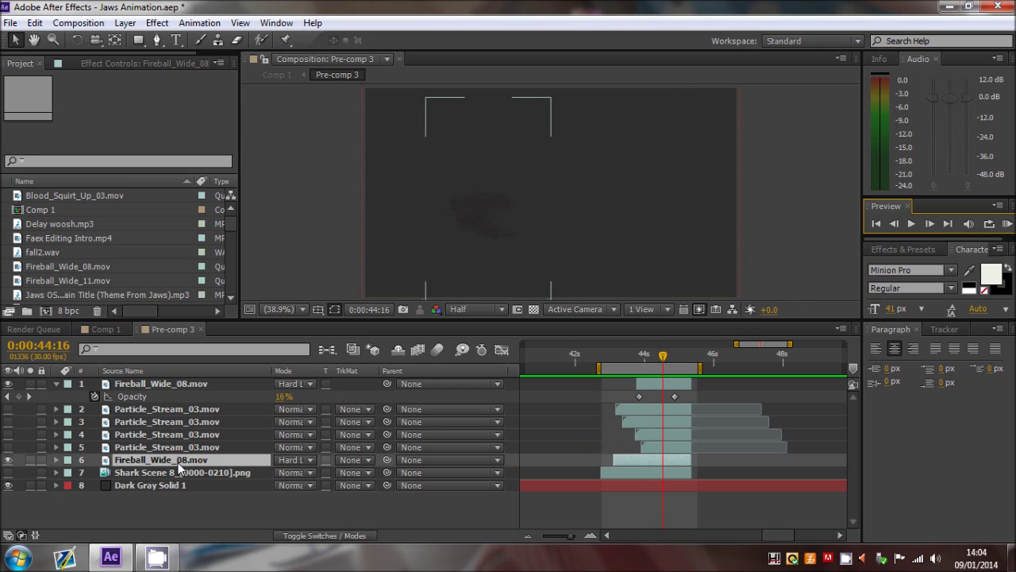
{"action": "left_click", "coordinate": [167, 384]}
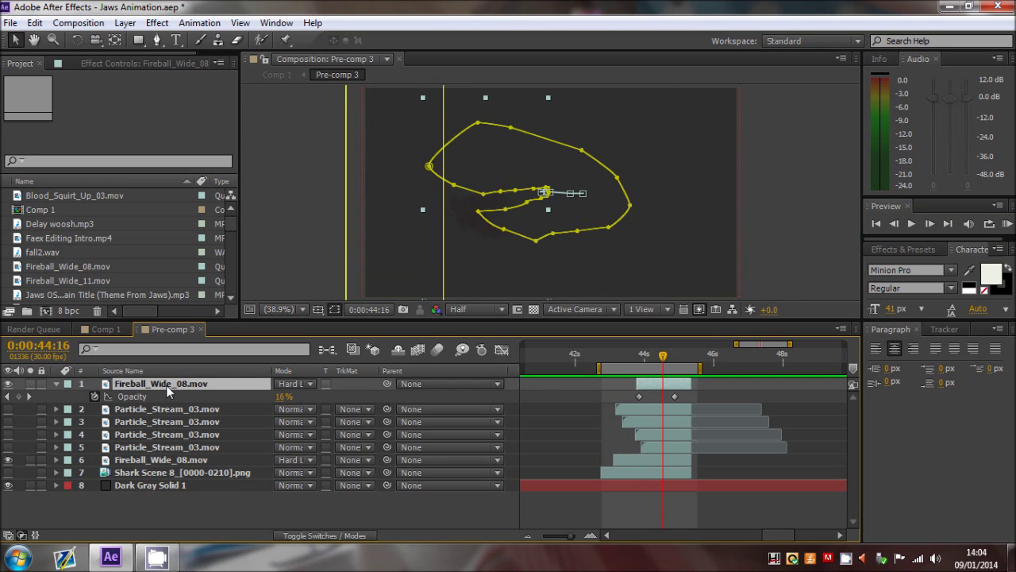
{"action": "left_click", "coordinate": [727, 228]}
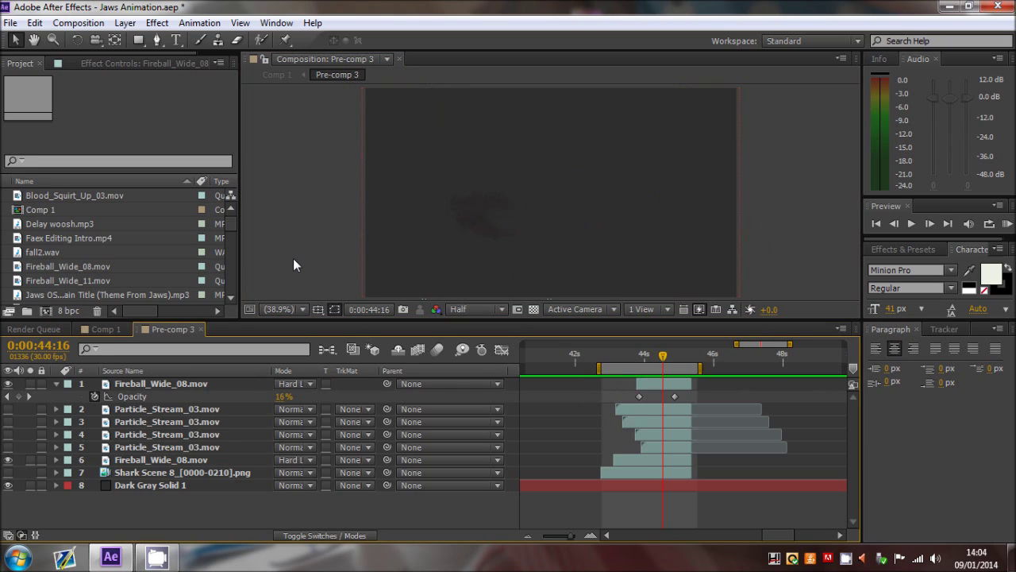
Move to 0:00:43:20, show the Shark Scene 8 layer, and collapse and hide the upper Fireball_Wide_08 layer
{"action": "left_click_drag", "start_coordinate": [610, 357], "coordinate": [635, 358]}
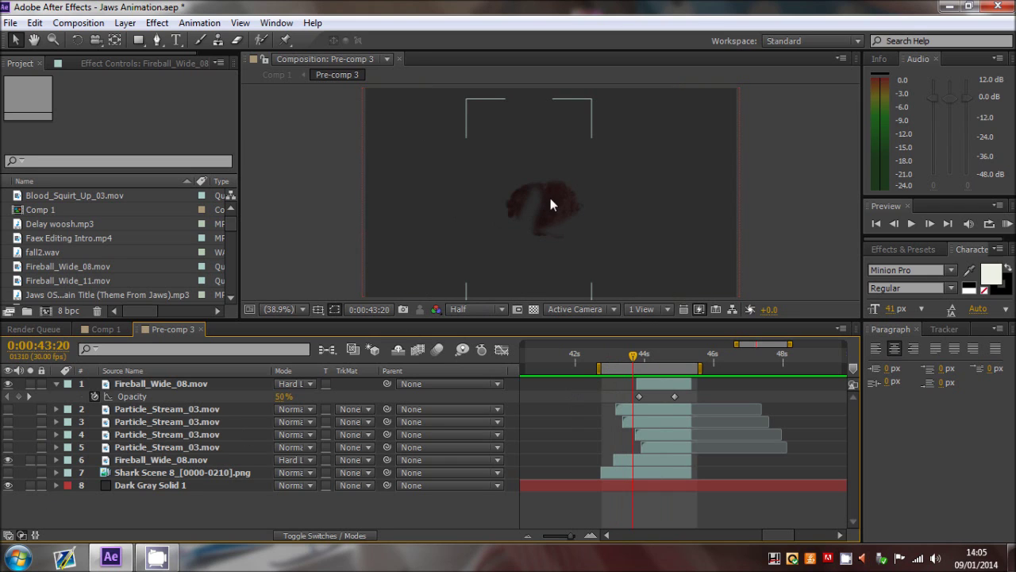
{"action": "left_click", "coordinate": [8, 474]}
{"action": "left_click", "coordinate": [8, 485]}
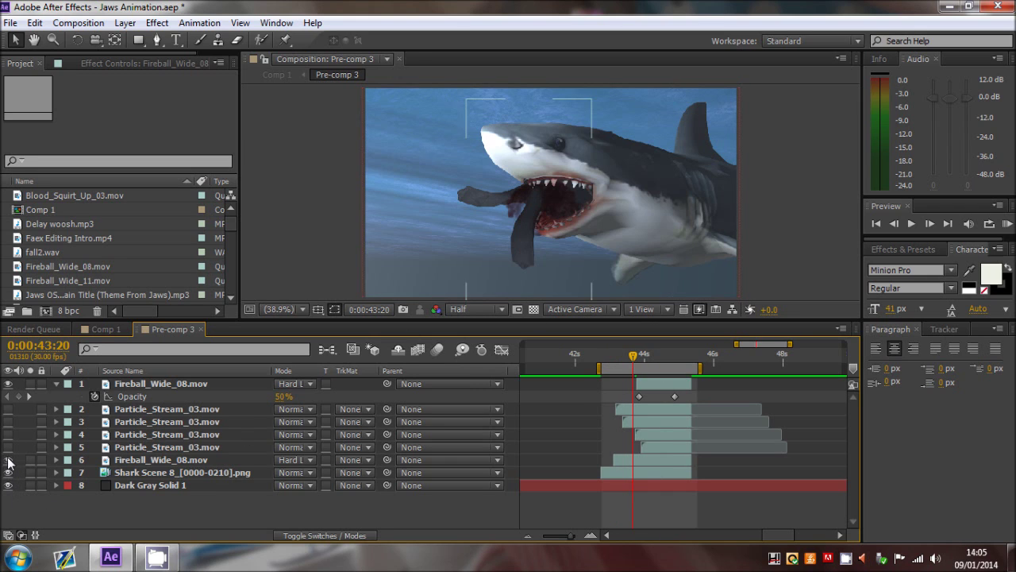
{"action": "left_click", "coordinate": [56, 385]}
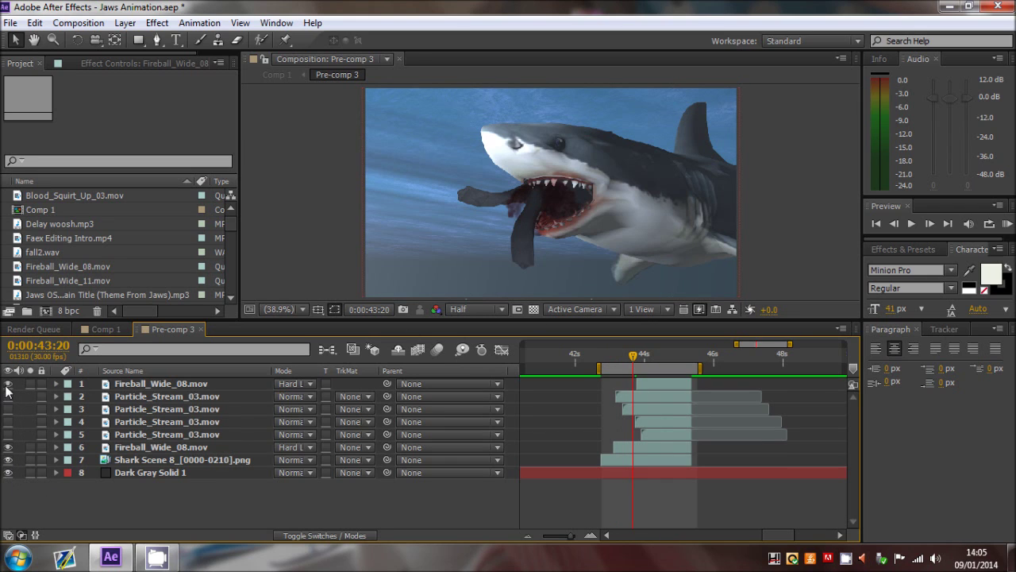
Hide the mask outlines and reveal the Position keyframes of the lower Fireball_Wide_08 layer at 0:00:43:05
{"action": "left_click", "coordinate": [119, 448]}
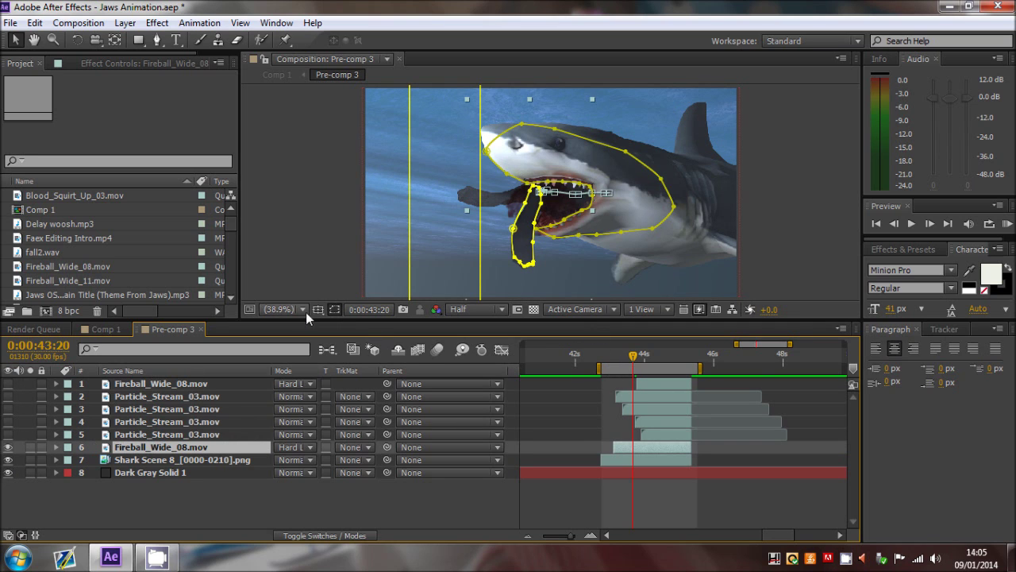
{"action": "left_click", "coordinate": [333, 308]}
{"action": "left_click_drag", "start_coordinate": [615, 359], "coordinate": [618, 359]}
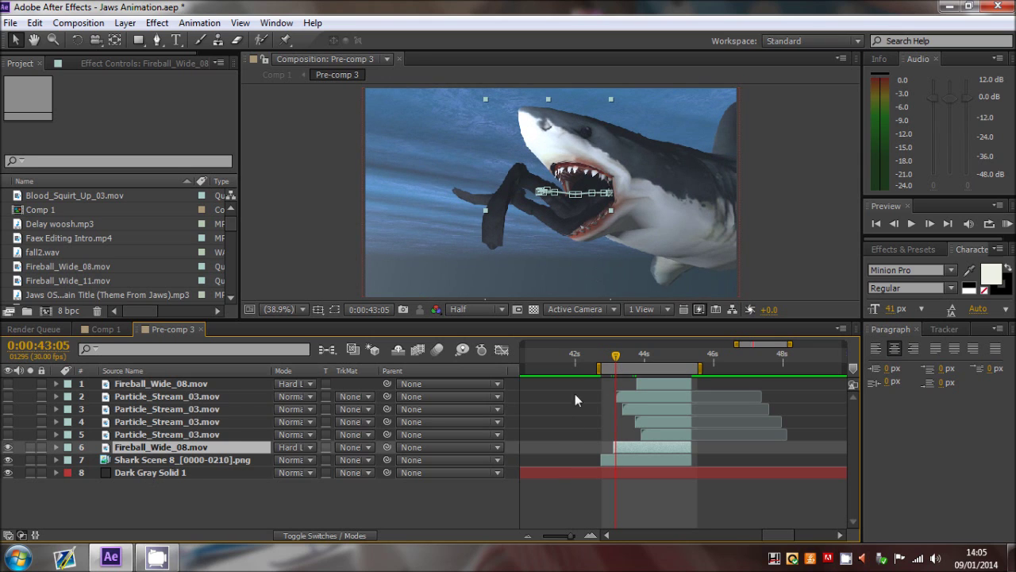
{"action": "key", "text": "p"}
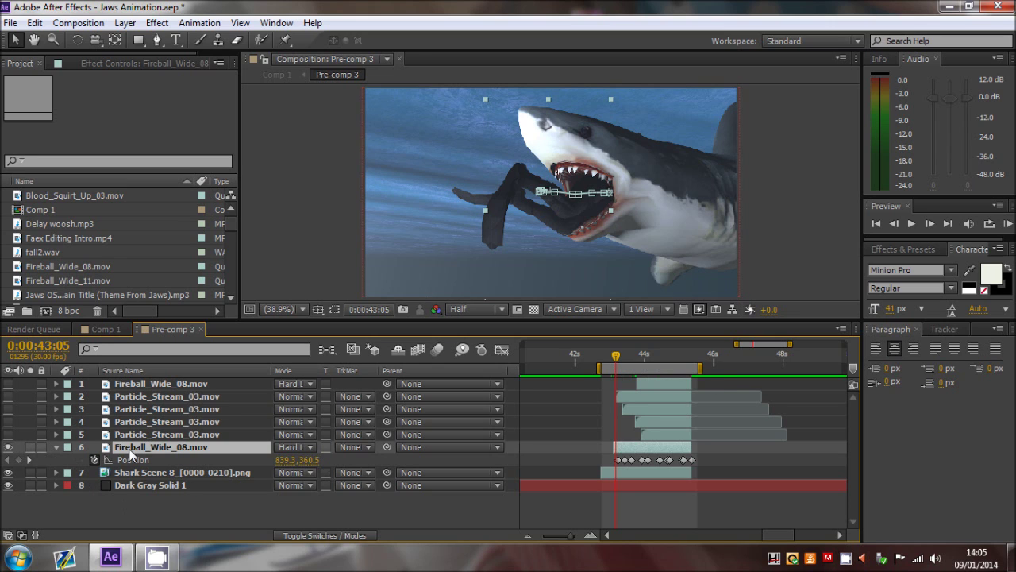
Try moving the lower Fireball_Wide_08 layer, undo the move, and scrub to 0:00:44:16 to check how it follows the shark's mouth
{"action": "left_click_drag", "start_coordinate": [571, 212], "coordinate": [588, 228]}
{"action": "key", "text": "ctrl+z"}
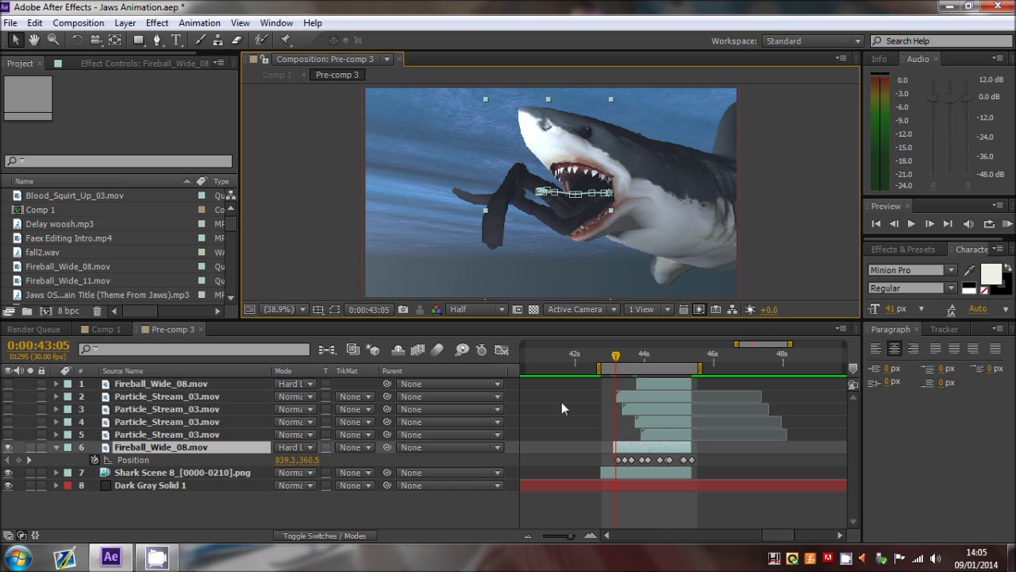
{"action": "left_click_drag", "start_coordinate": [617, 362], "coordinate": [659, 362]}
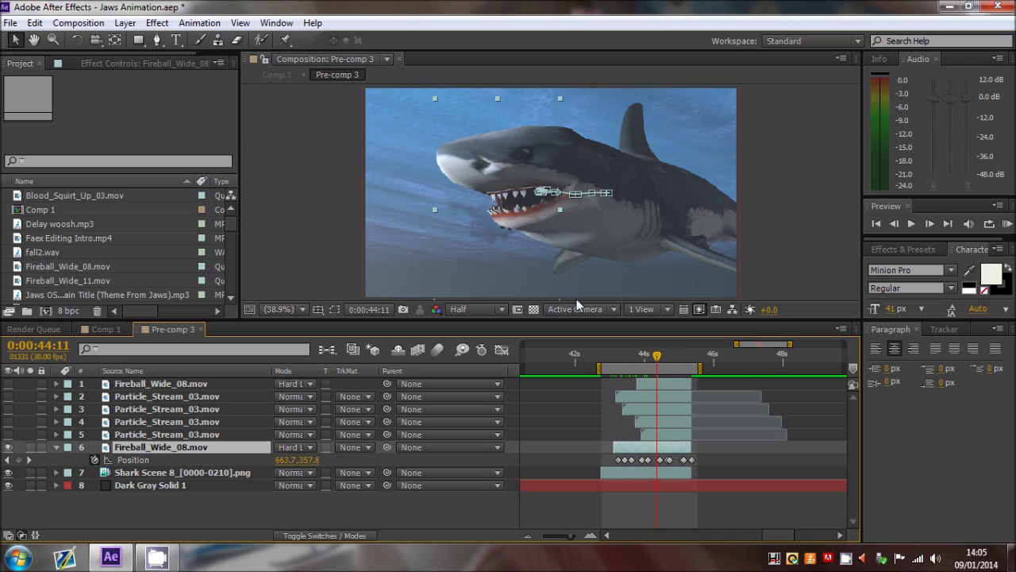
{"action": "mouse_move", "coordinate": [667, 367]}
{"action": "left_mouse_down"}
{"action": "mouse_move", "coordinate": [660, 359]}
{"action": "mouse_move", "coordinate": [655, 366]}
{"action": "mouse_move", "coordinate": [667, 359]}
{"action": "left_mouse_up"}
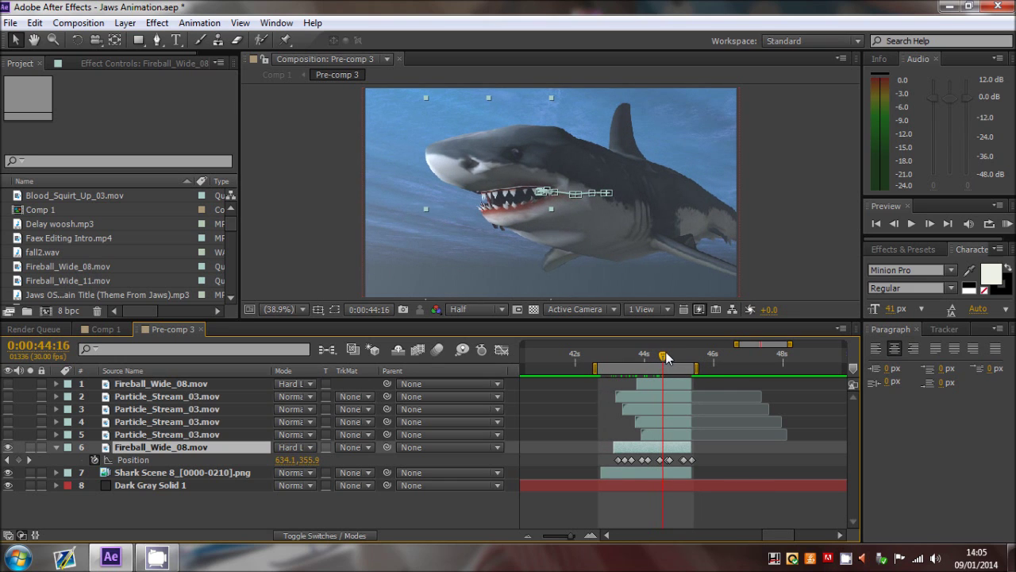
Hide the Shark Scene 8 layer and go through the lower fireball layer frame by frame up to 0:00:43:27
{"action": "left_click", "coordinate": [488, 266]}
{"action": "left_click", "coordinate": [9, 473]}
{"action": "left_click", "coordinate": [616, 355]}
{"action": "left_click_drag", "start_coordinate": [616, 355], "coordinate": [619, 355]}
{"action": "left_click", "coordinate": [929, 223]}
{"action": "left_click", "coordinate": [929, 223]}
{"action": "left_click", "coordinate": [929, 223]}
{"action": "left_click", "coordinate": [929, 223]}
{"action": "left_click", "coordinate": [929, 223]}
{"action": "left_click", "coordinate": [929, 223]}
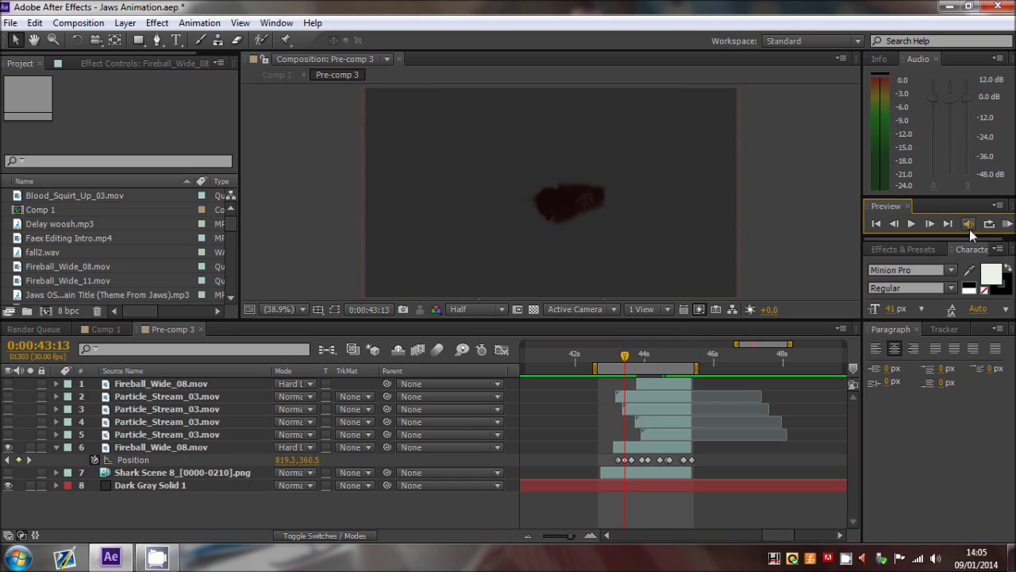
{"action": "left_click_drag", "start_coordinate": [936, 227], "coordinate": [898, 221]}
Open the lower Fireball_Wide_08 layer's effect controls to examine its CC Toner colors, scrubbing through the burst to compare them
{"action": "left_click", "coordinate": [190, 446]}
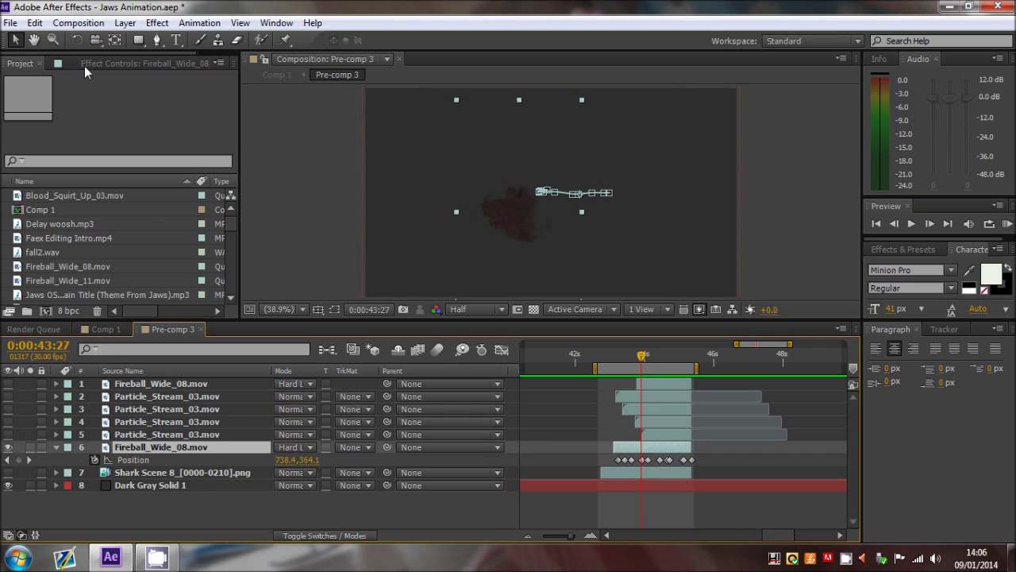
{"action": "key", "text": "F3"}
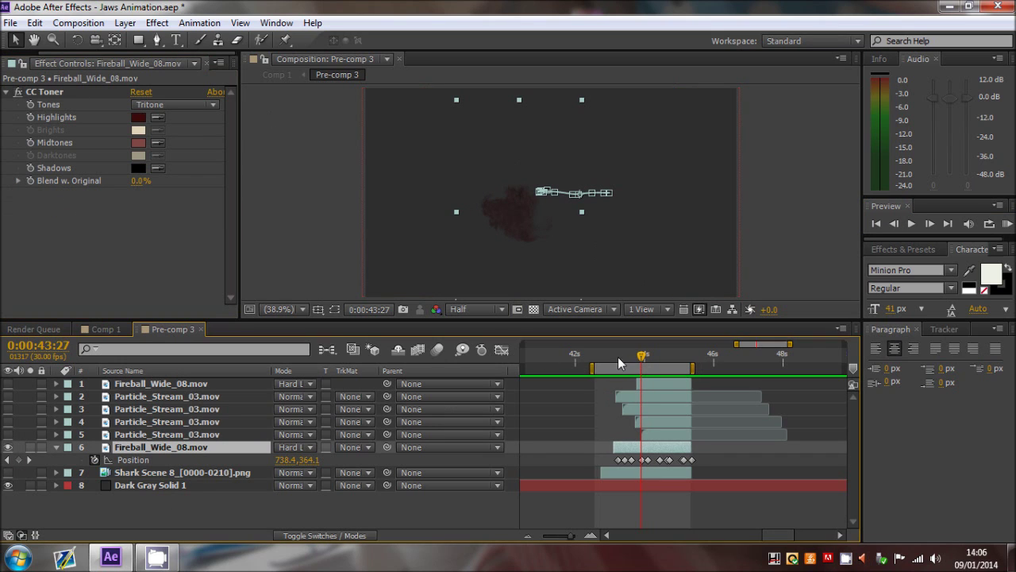
{"action": "left_click_drag", "start_coordinate": [622, 358], "coordinate": [636, 359]}
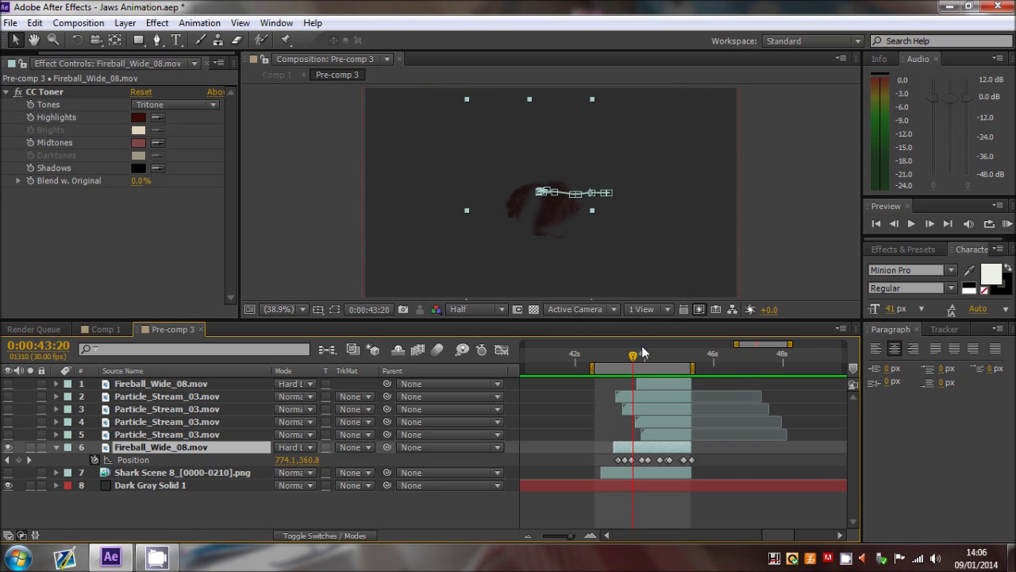
{"action": "left_click_drag", "start_coordinate": [637, 361], "coordinate": [640, 359]}
{"action": "left_click", "coordinate": [296, 243]}
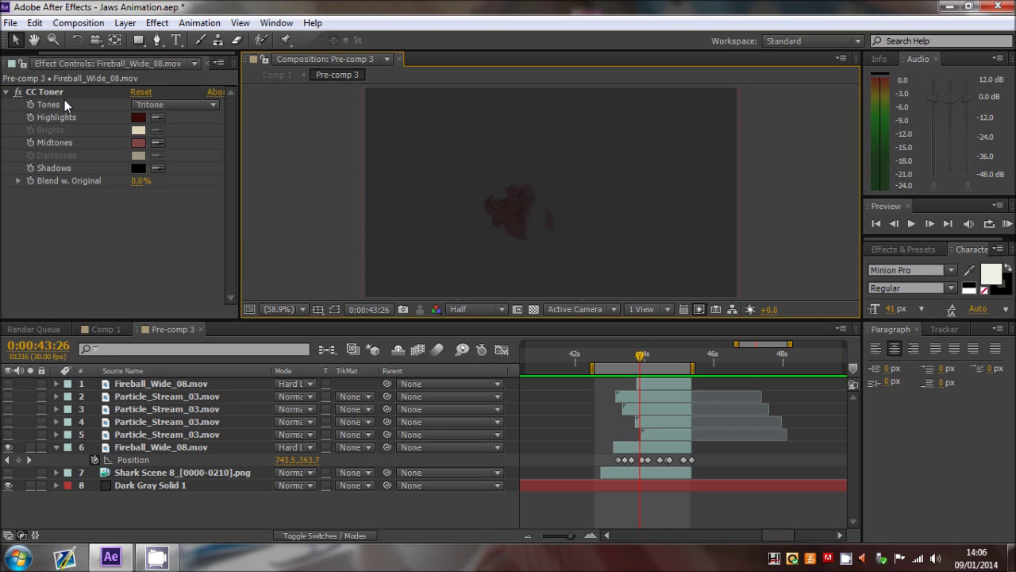
{"action": "left_click_drag", "start_coordinate": [596, 356], "coordinate": [629, 350]}
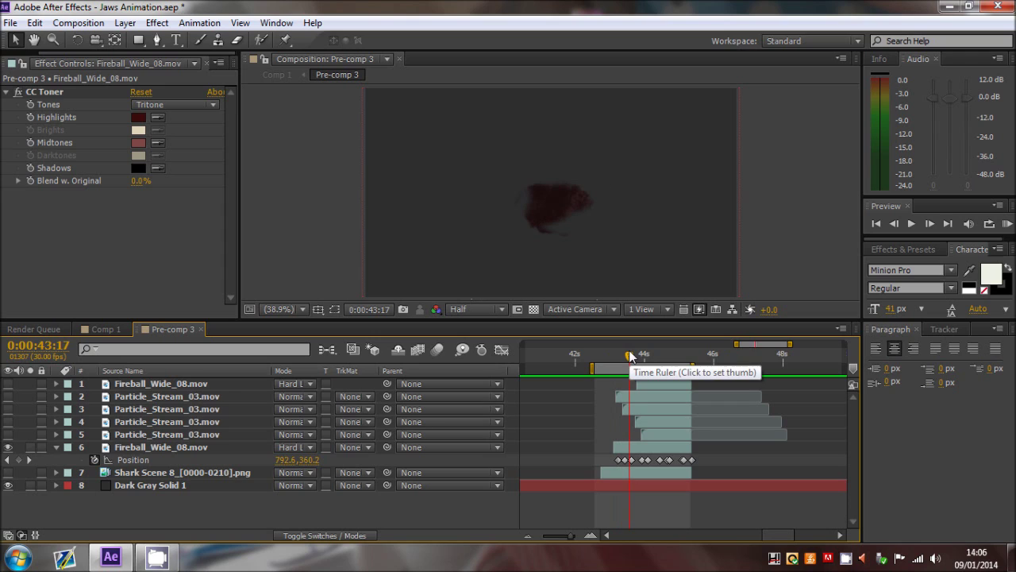
Select and deselect the CC Toner effect, and scrub the lower fireball layer to 0:00:43:25 to examine its tinted burst
{"action": "left_click", "coordinate": [40, 91]}
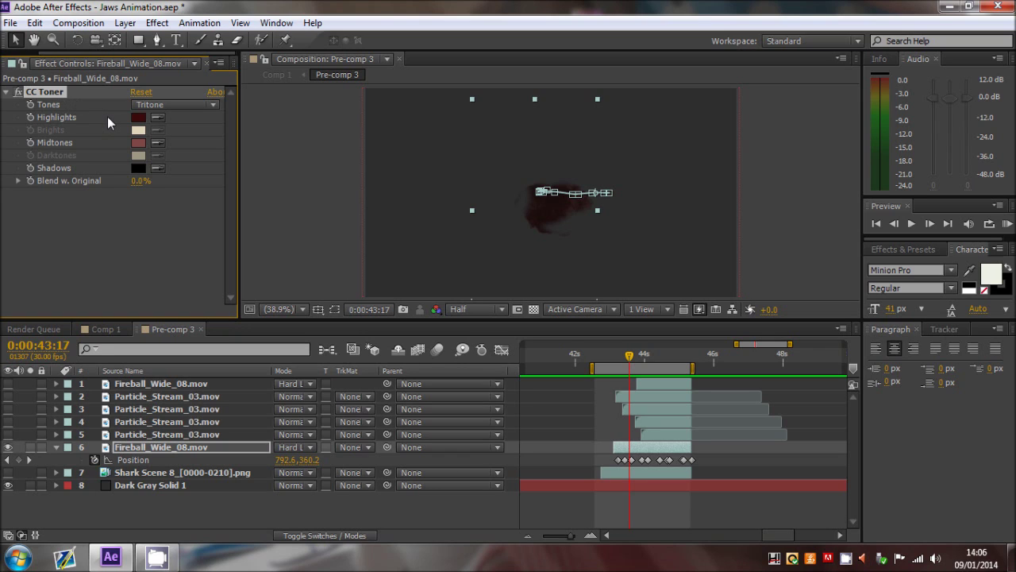
{"action": "left_click", "coordinate": [258, 271]}
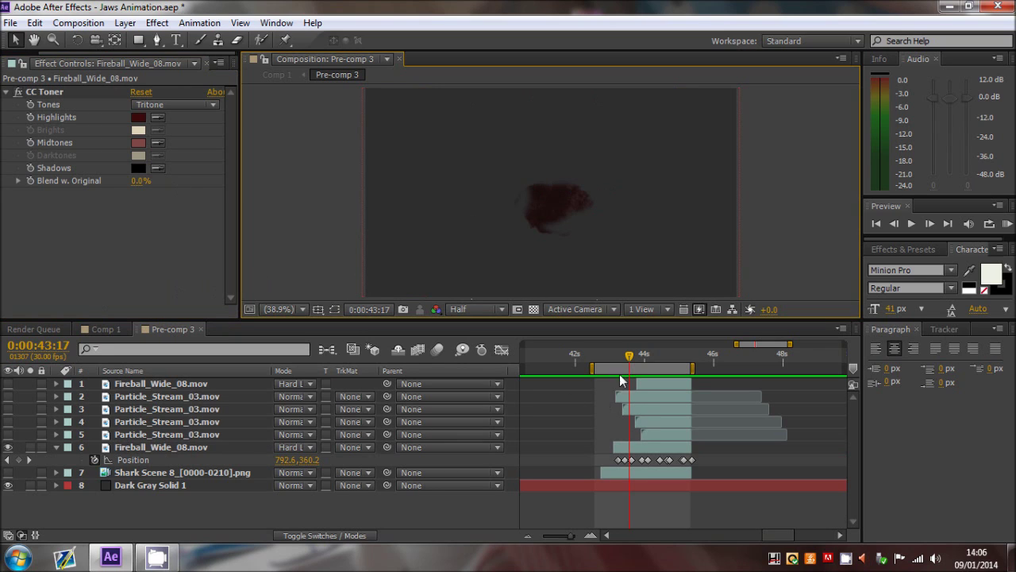
{"action": "left_click_drag", "start_coordinate": [614, 356], "coordinate": [626, 355]}
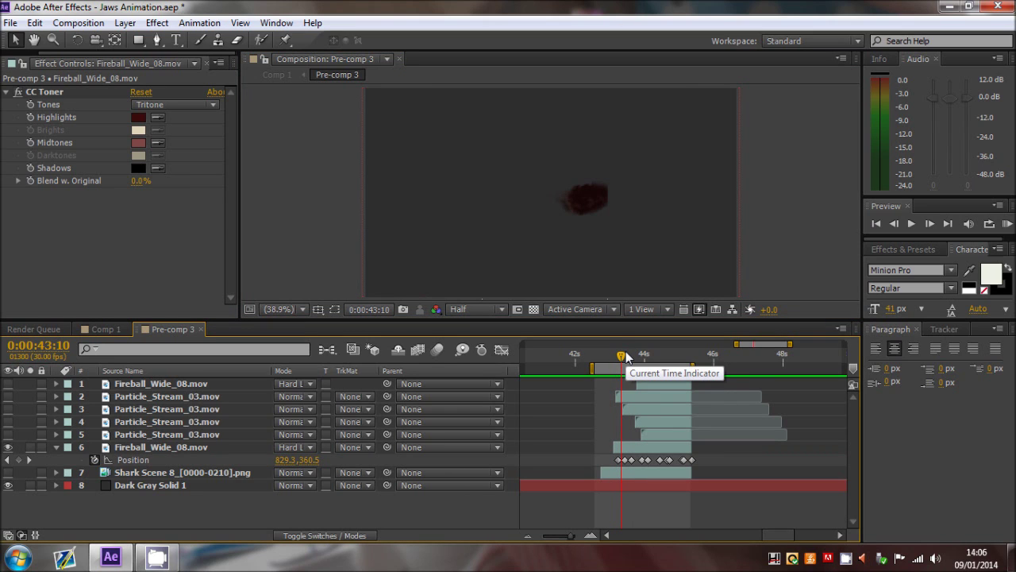
{"action": "left_click_drag", "start_coordinate": [627, 355], "coordinate": [640, 355]}
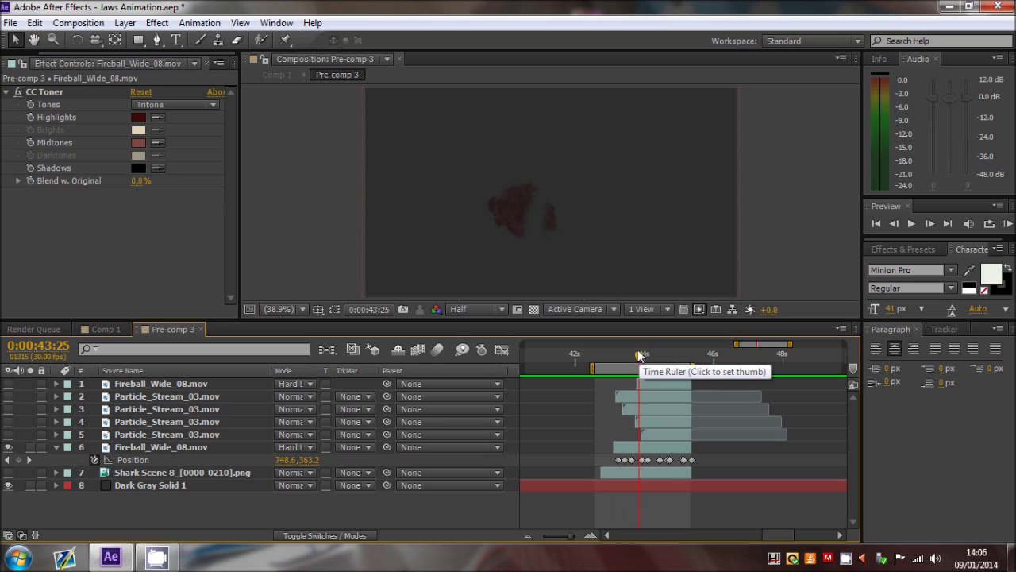
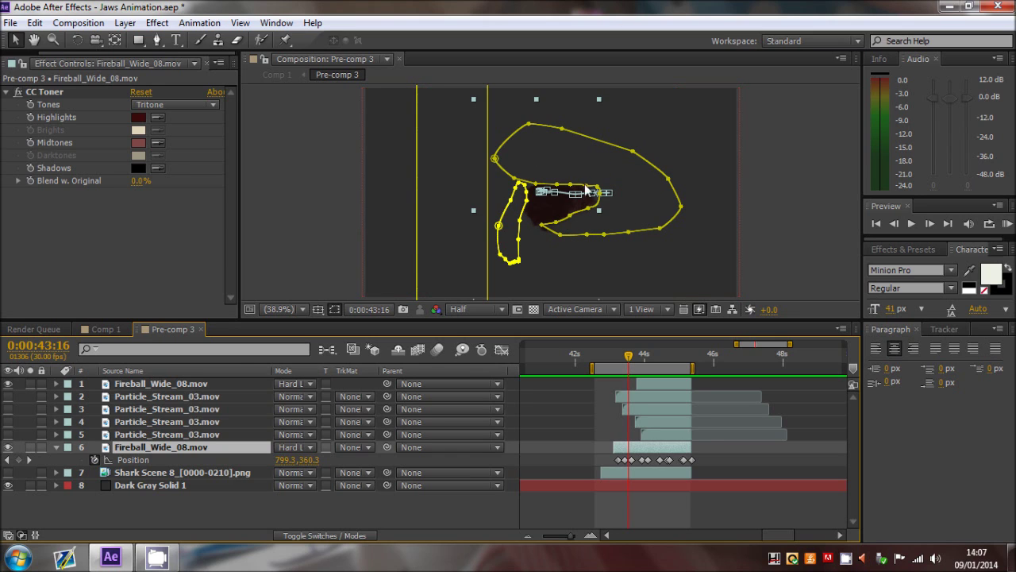
Show the Shark Scene 8 layer again and select the particle stream and fireball layers to point out which elements form the blood
{"action": "left_click", "coordinate": [9, 473]}
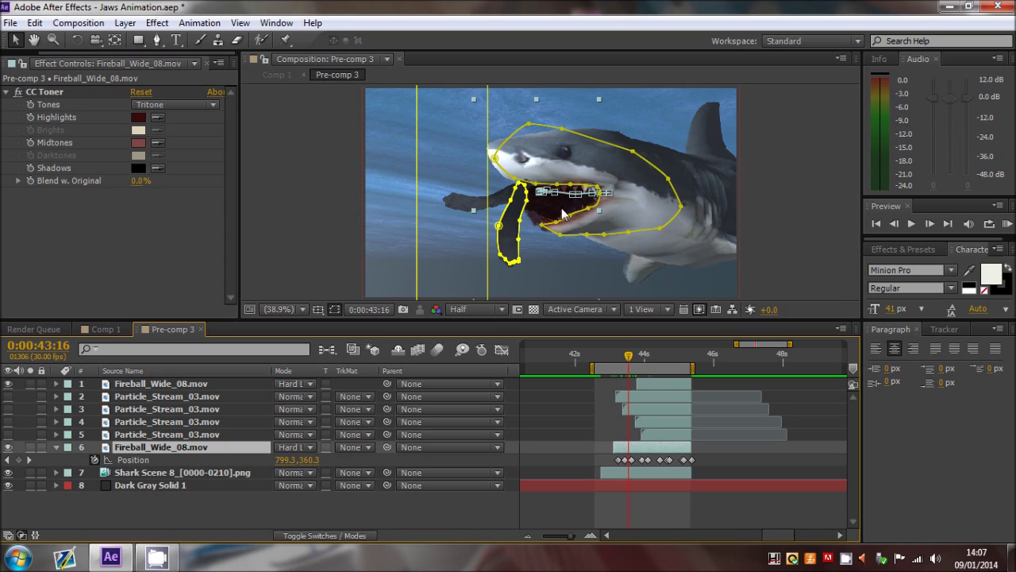
{"action": "left_click", "coordinate": [152, 398]}
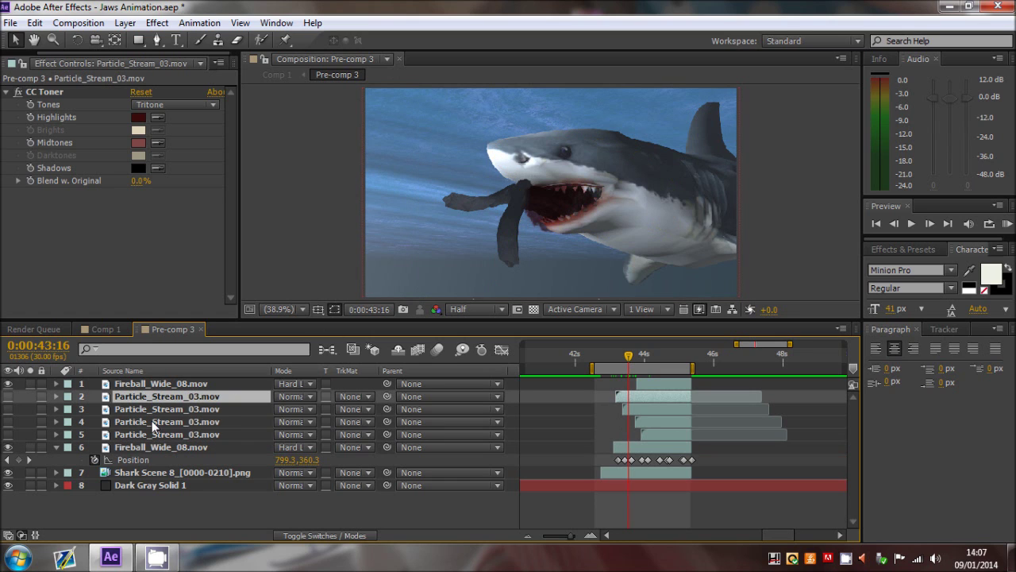
{"action": "left_click", "coordinate": [151, 432], "text": "shift"}
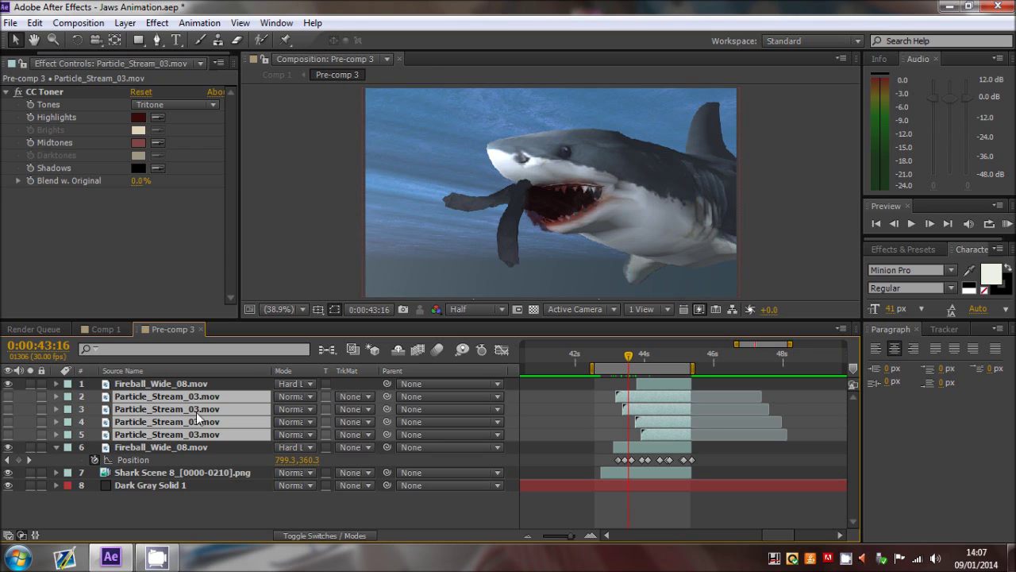
{"action": "left_click", "coordinate": [161, 446]}
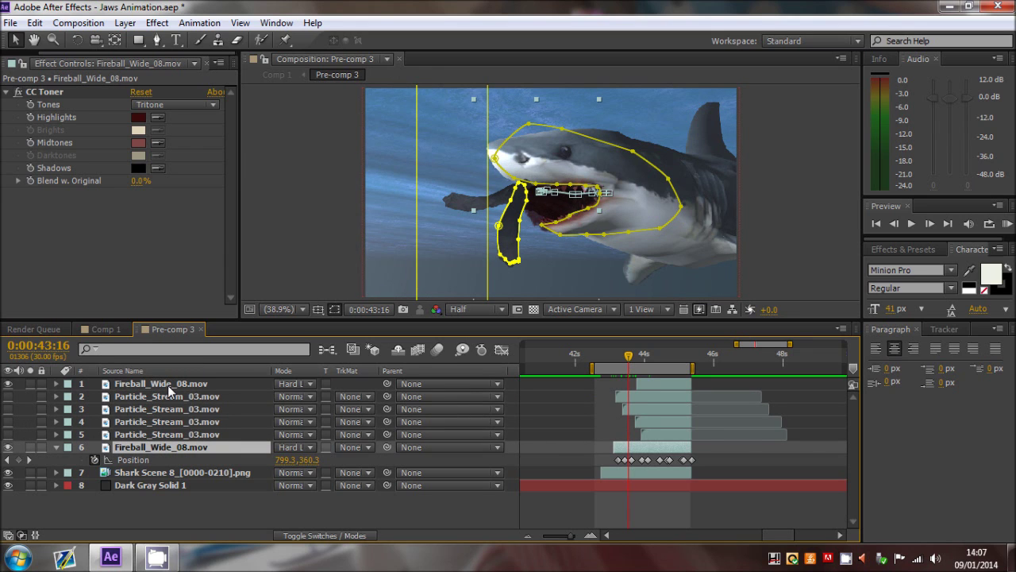
{"action": "left_click", "coordinate": [121, 386]}
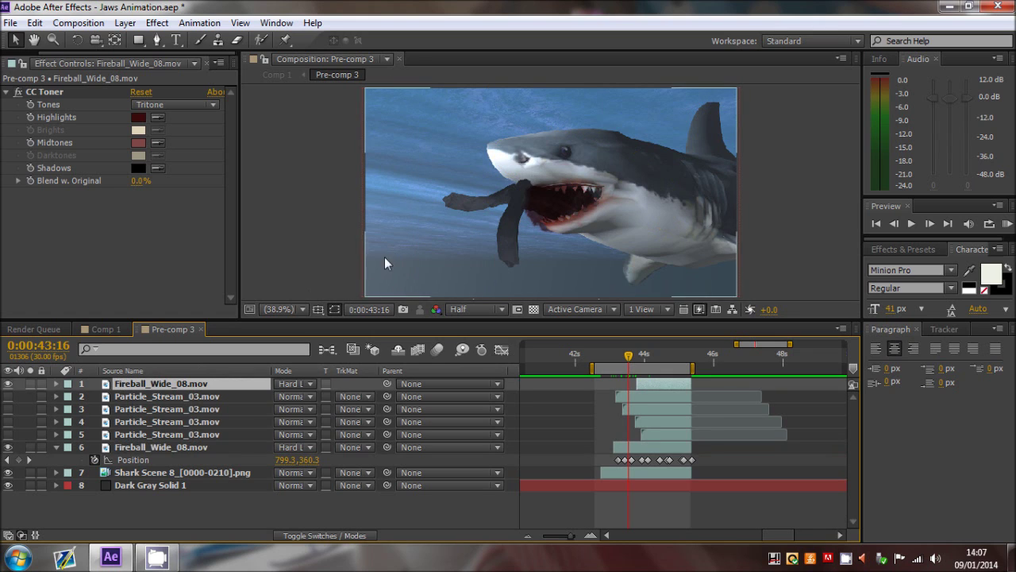
Reveal the masks of the lower Fireball_Wide_08 layer and expand Mask 1's properties
{"action": "left_click", "coordinate": [183, 446]}
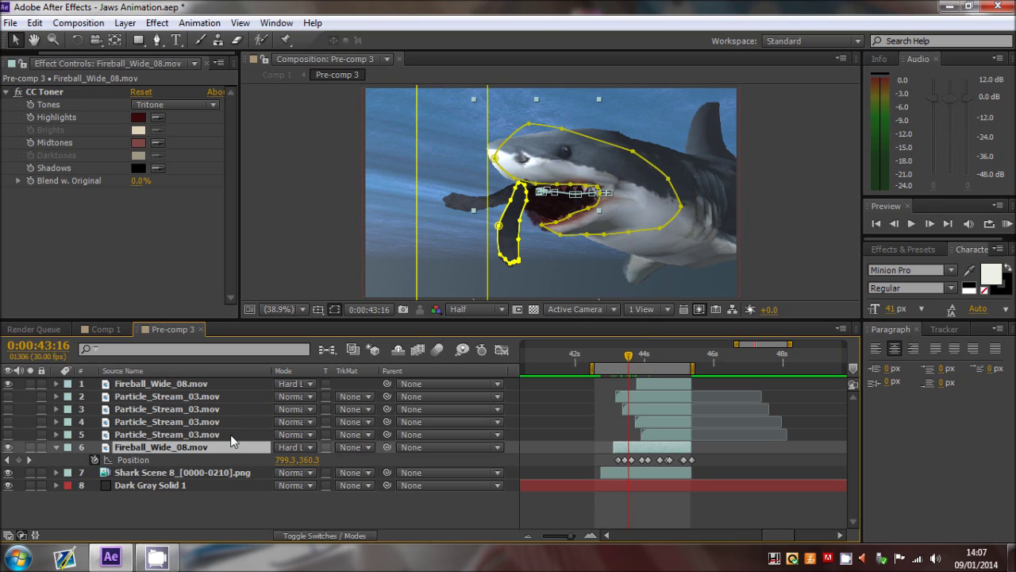
{"action": "key", "text": "m"}
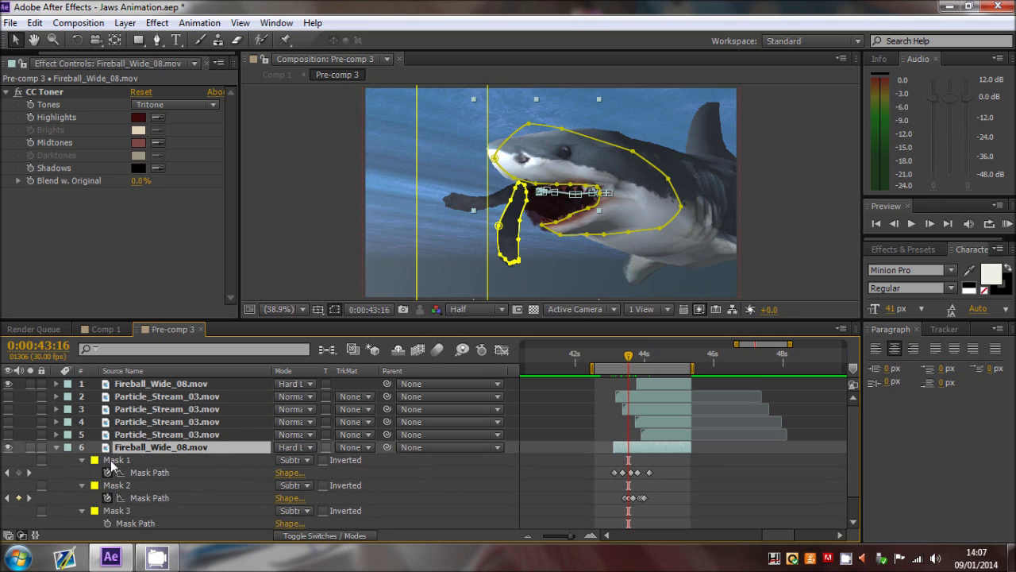
{"action": "left_click", "coordinate": [82, 460]}
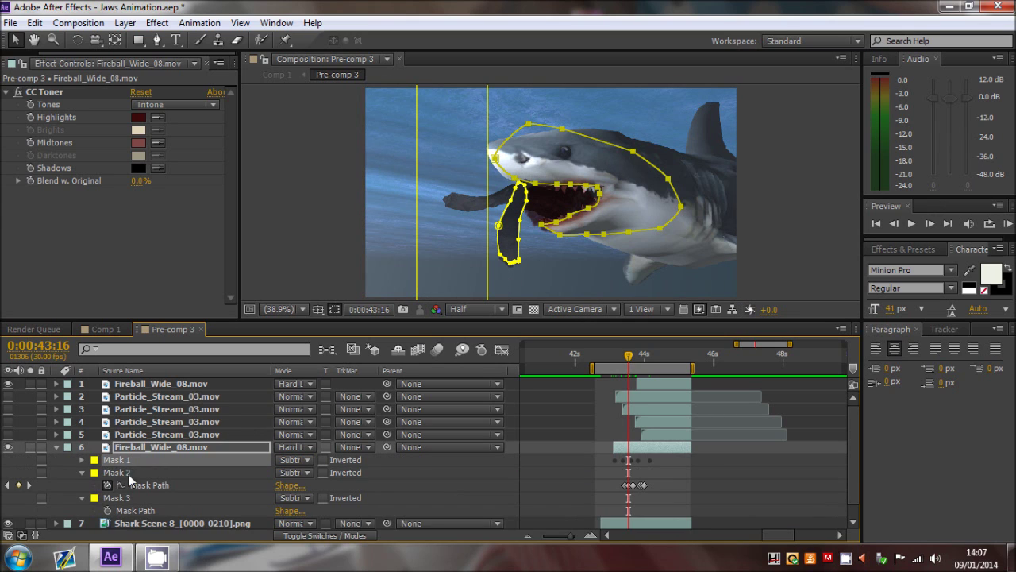
{"action": "left_click", "coordinate": [82, 459]}
Go frame by frame to 0:00:43:27 and back to 0:00:43:24 to examine how the mask paths follow the shark and limb
{"action": "left_click_drag", "start_coordinate": [630, 357], "coordinate": [634, 358]}
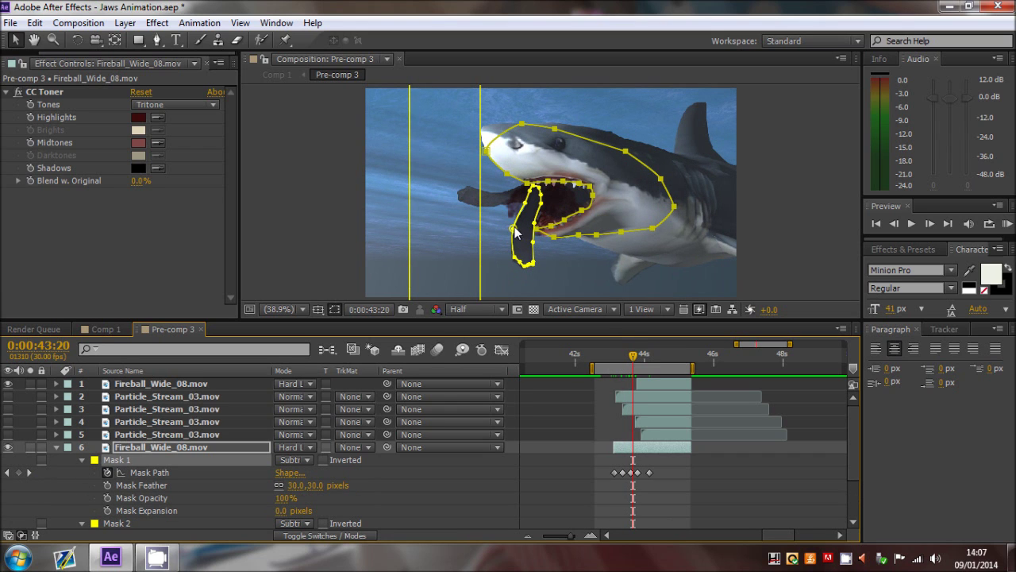
{"action": "left_click", "coordinate": [930, 224]}
{"action": "left_click", "coordinate": [930, 224]}
{"action": "left_click", "coordinate": [930, 224]}
{"action": "left_click", "coordinate": [930, 224]}
{"action": "left_click", "coordinate": [930, 224]}
{"action": "left_click", "coordinate": [929, 224]}
{"action": "left_click", "coordinate": [898, 223]}
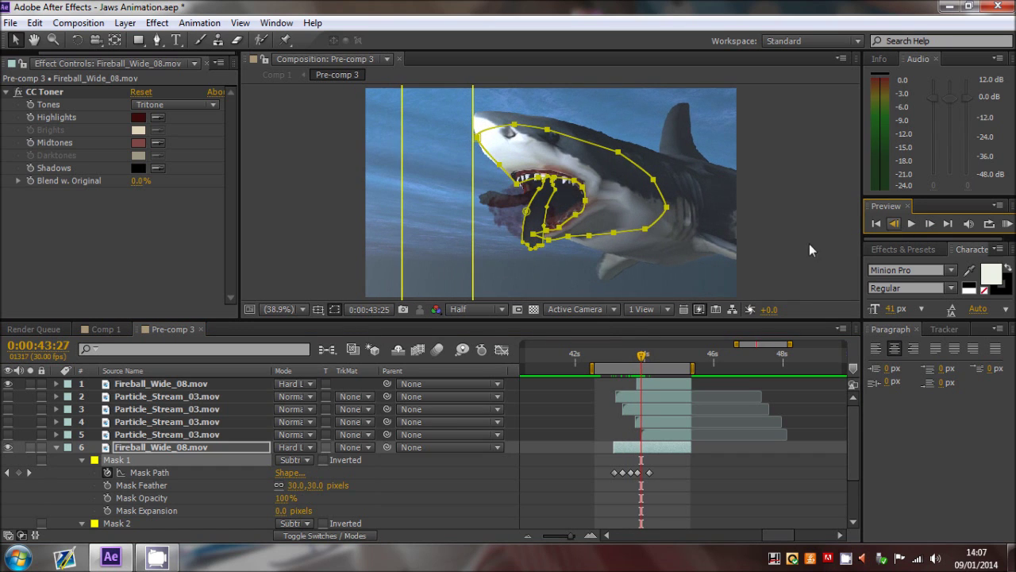
{"action": "left_click", "coordinate": [893, 225]}
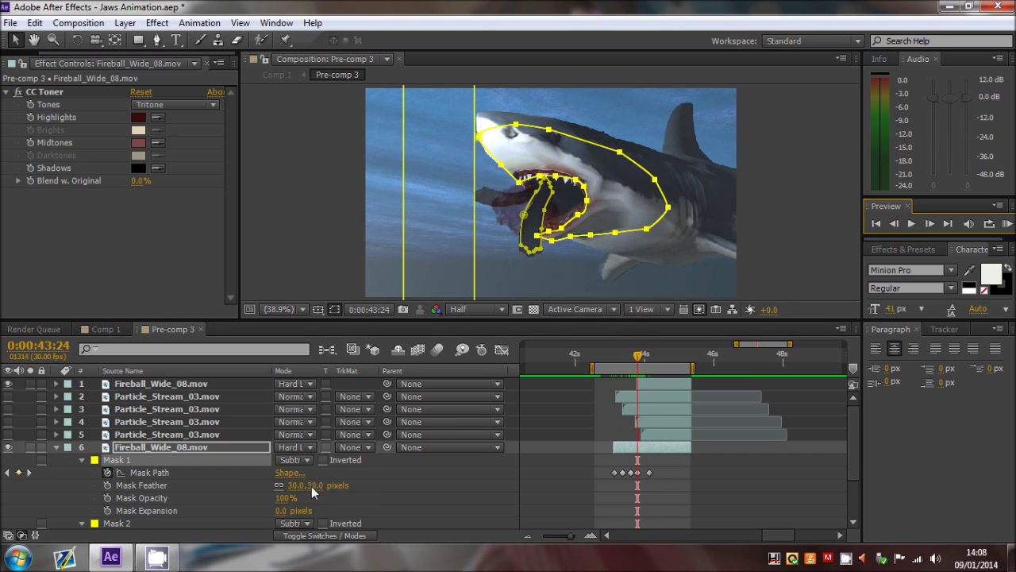
Deselect the layer and examine the blood's masked edges around the shark's mouth and the limb at 200% magnification
{"action": "scroll", "coordinate": [518, 232], "scroll_direction": "up", "scroll_amount": 3}
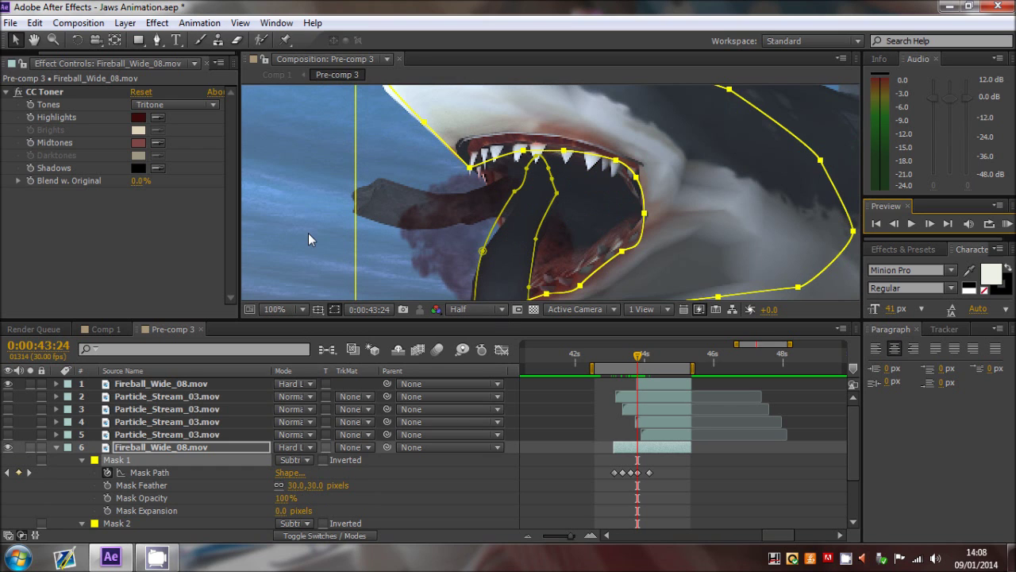
{"action": "scroll", "coordinate": [308, 233], "scroll_direction": "down", "scroll_amount": 3}
{"action": "left_click", "coordinate": [332, 216]}
{"action": "scroll", "coordinate": [586, 199], "scroll_direction": "up", "scroll_amount": 3}
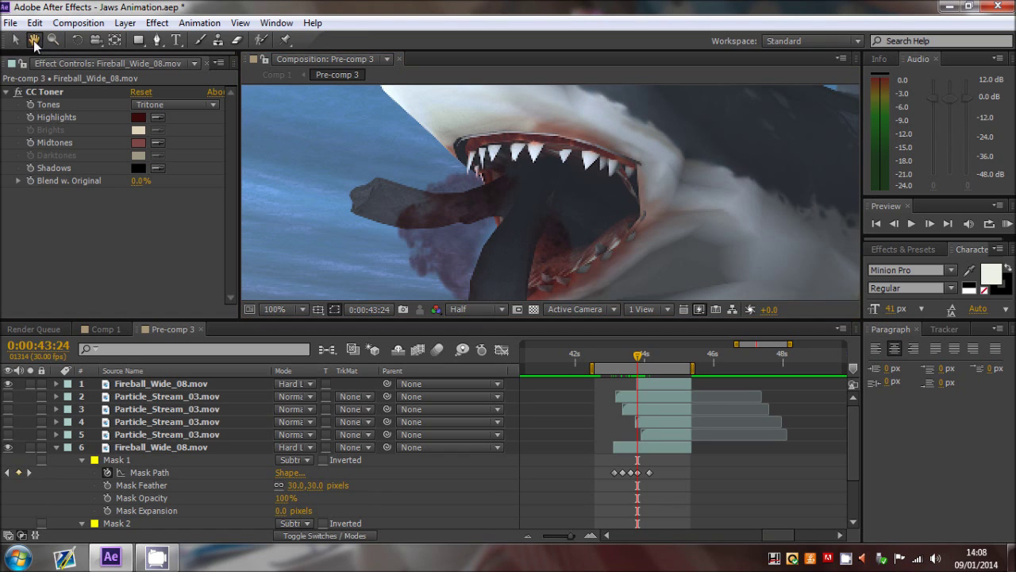
{"action": "left_click_drag", "start_coordinate": [595, 242], "coordinate": [554, 173]}
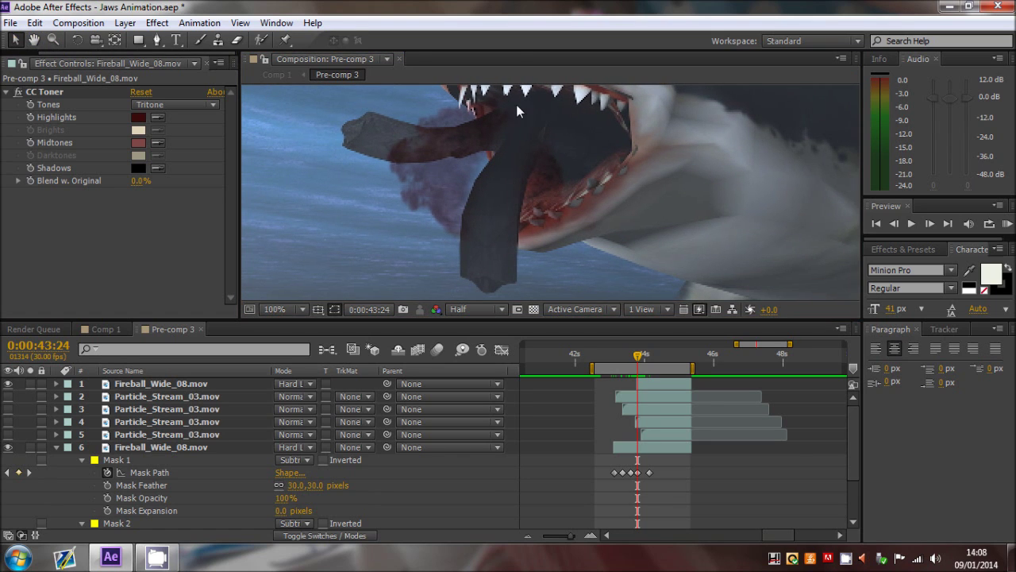
{"action": "scroll", "coordinate": [482, 165], "scroll_direction": "up", "scroll_amount": 1}
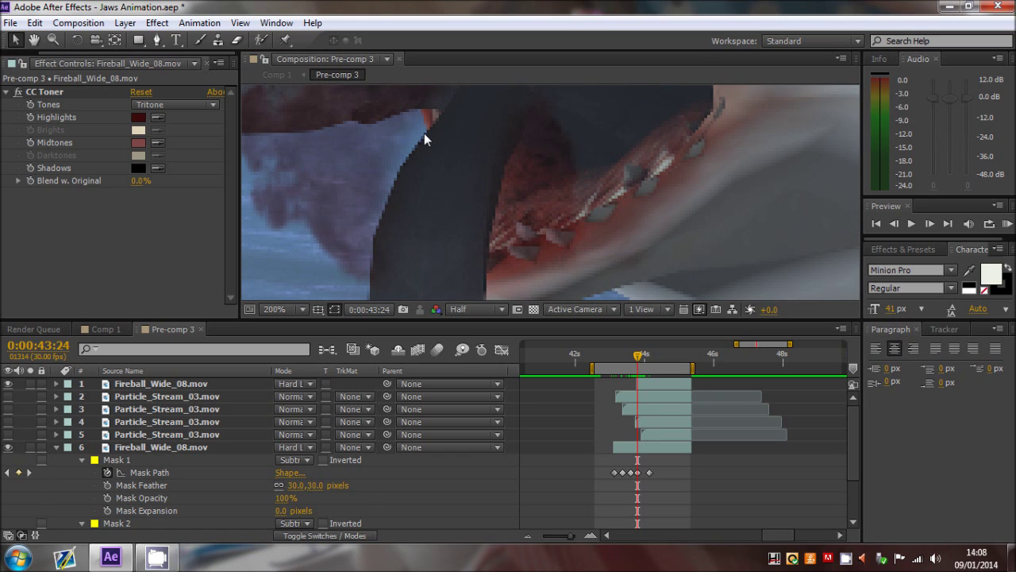
Try a lower feather value on Mask 1, then restore its feather to 30 pixels
{"action": "left_click_drag", "start_coordinate": [319, 482], "coordinate": [316, 487]}
{"action": "left_click", "coordinate": [316, 487]}
{"action": "type", "text": "0"}
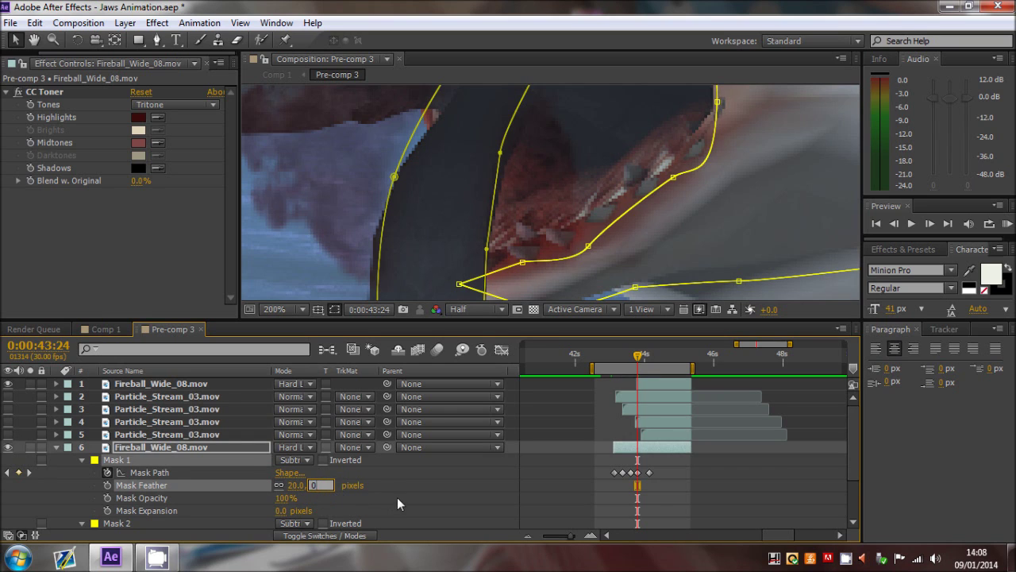
{"action": "left_click", "coordinate": [397, 497]}
{"action": "left_click", "coordinate": [311, 487]}
{"action": "type", "text": "30"}
{"action": "left_click", "coordinate": [396, 480]}
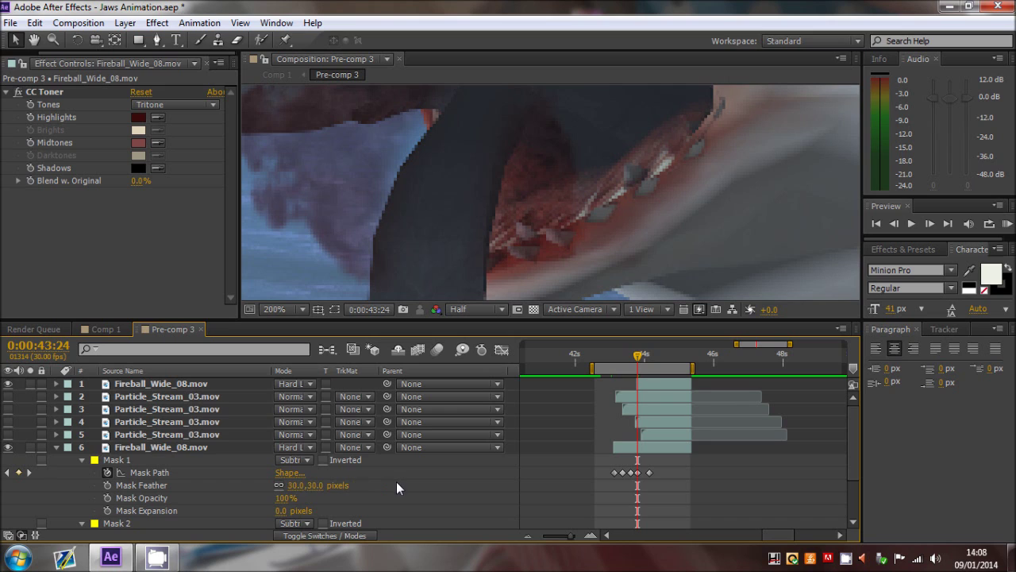
{"action": "left_click", "coordinate": [317, 487]}
{"action": "left_click", "coordinate": [384, 479]}
Collapse Mask 1, select Mask 2 and Mask 3 in turn with the mask outlines shown, then hide the outlines
{"action": "left_click", "coordinate": [82, 460]}
{"action": "left_click", "coordinate": [82, 460]}
{"action": "left_click", "coordinate": [82, 460]}
{"action": "left_click", "coordinate": [127, 472]}
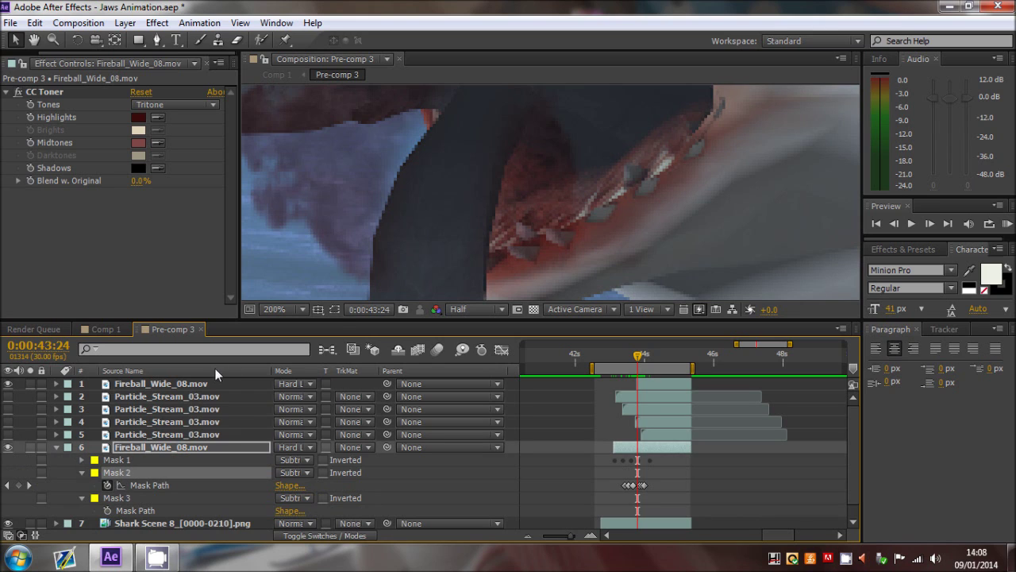
{"action": "left_click", "coordinate": [340, 310]}
{"action": "left_click", "coordinate": [139, 498]}
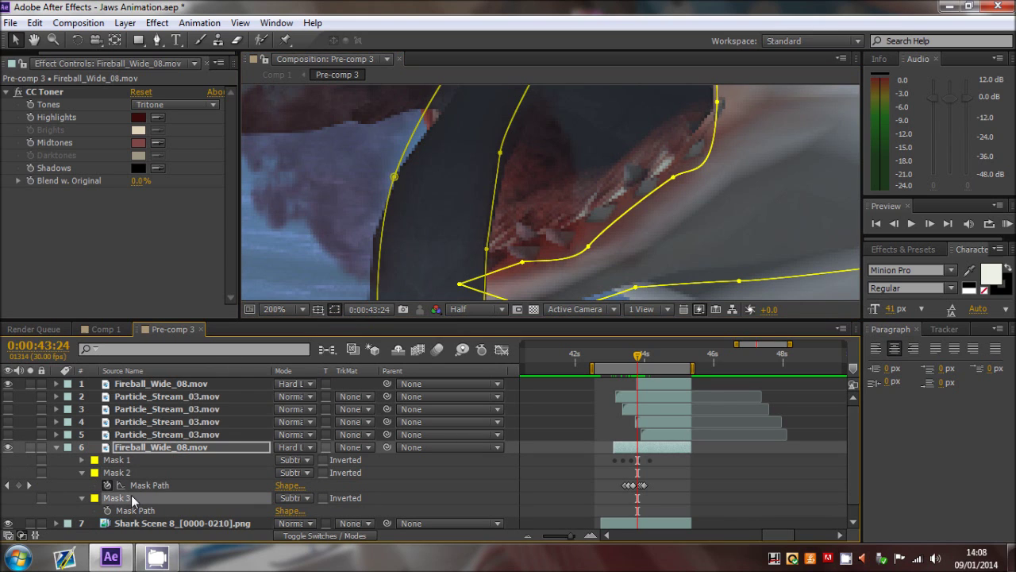
{"action": "left_click", "coordinate": [128, 472]}
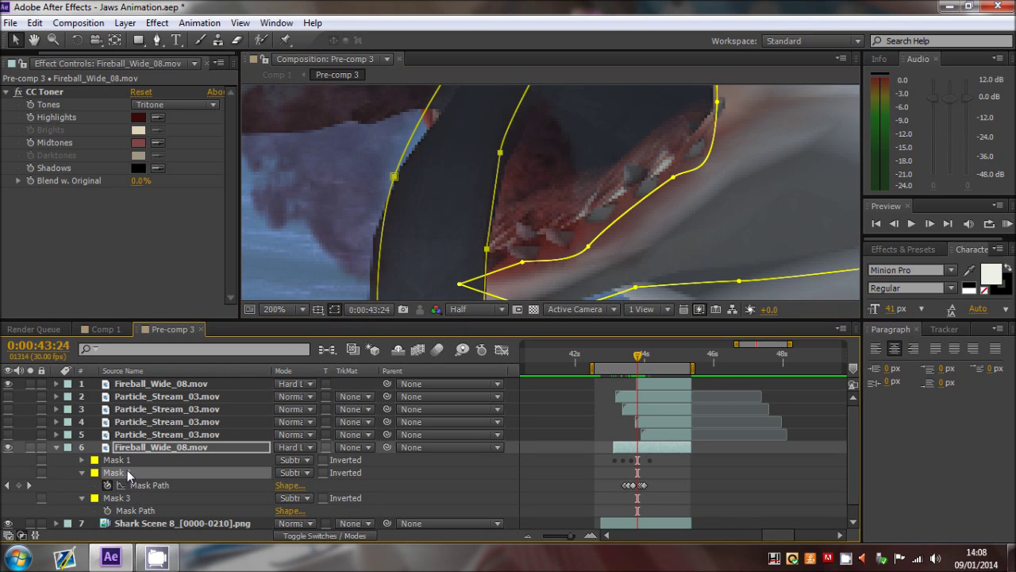
{"action": "left_click", "coordinate": [334, 310]}
Redisplay the lower fireball layer's mask paths and expand Mask 2 to show its feather, opacity and expansion
{"action": "key", "text": "m"}
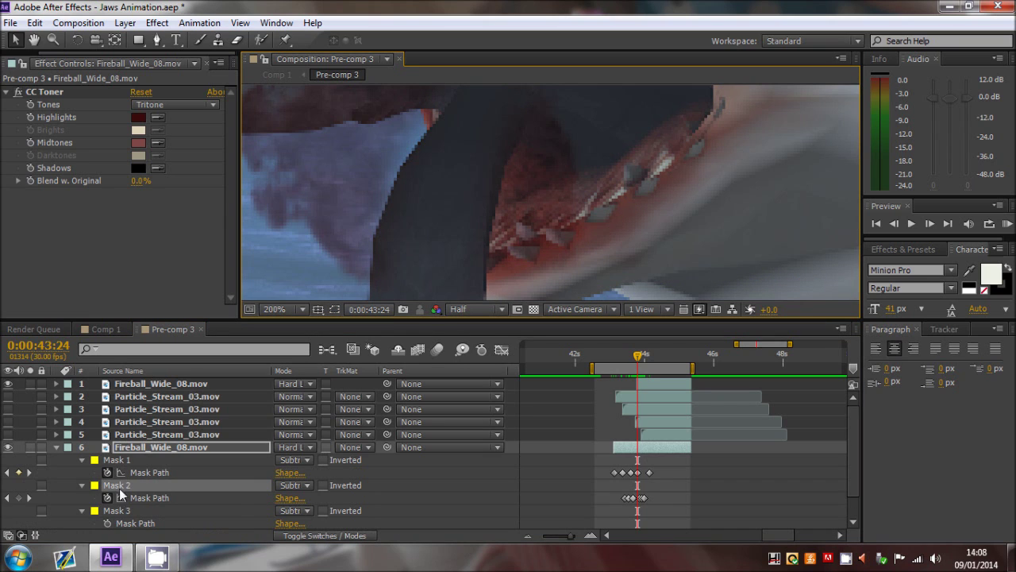
{"action": "key", "text": "m"}
{"action": "key", "text": "m"}
{"action": "left_click", "coordinate": [82, 485]}
{"action": "left_click", "coordinate": [82, 485]}
{"action": "scroll", "coordinate": [199, 476], "scroll_direction": "down", "scroll_amount": 1}
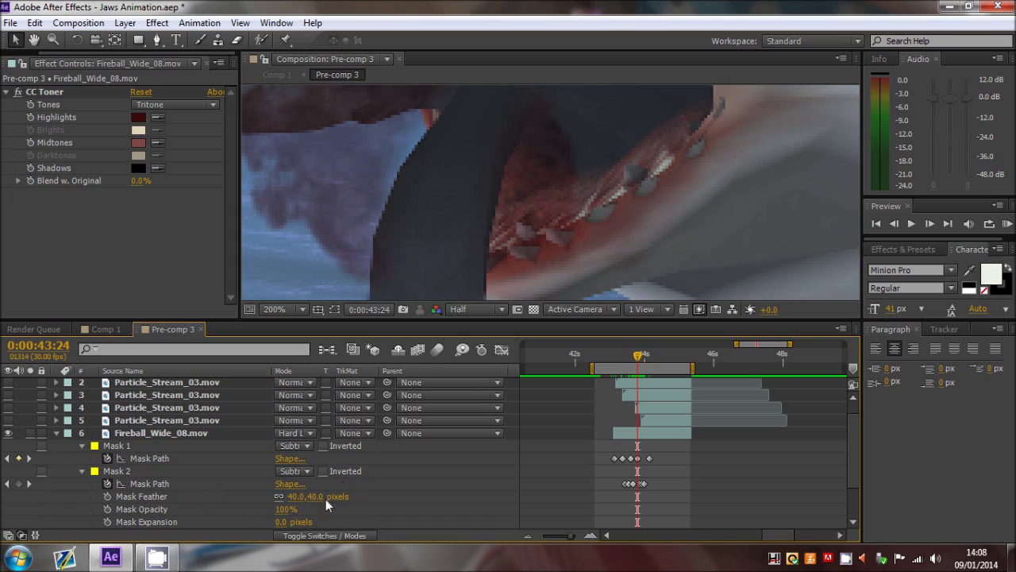
Try a Mask 2 feather of 0 pixels, restore it to 40 pixels, and inspect the limb's edge at several magnifications
{"action": "key", "text": "Return"}
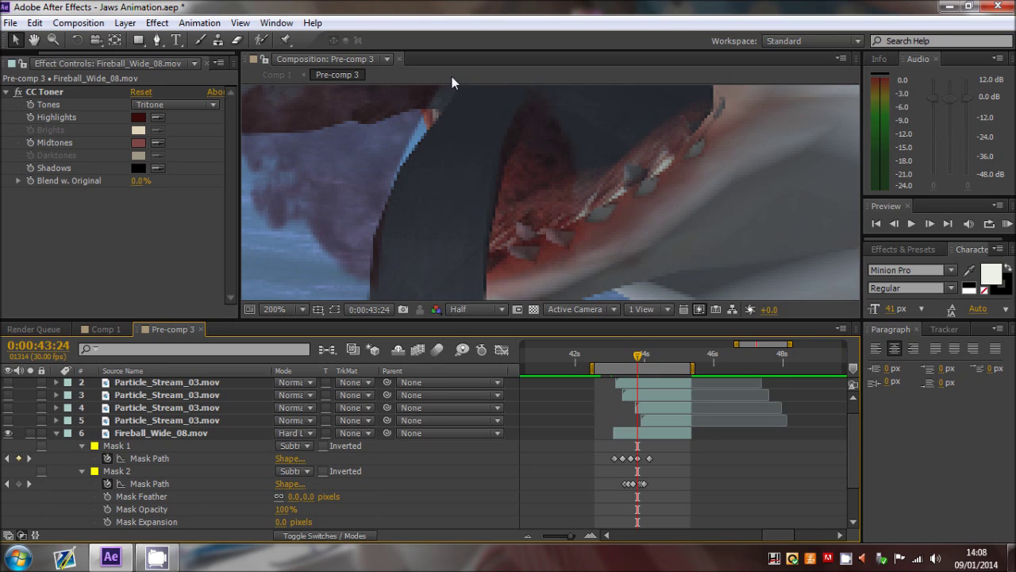
{"action": "left_click", "coordinate": [309, 496]}
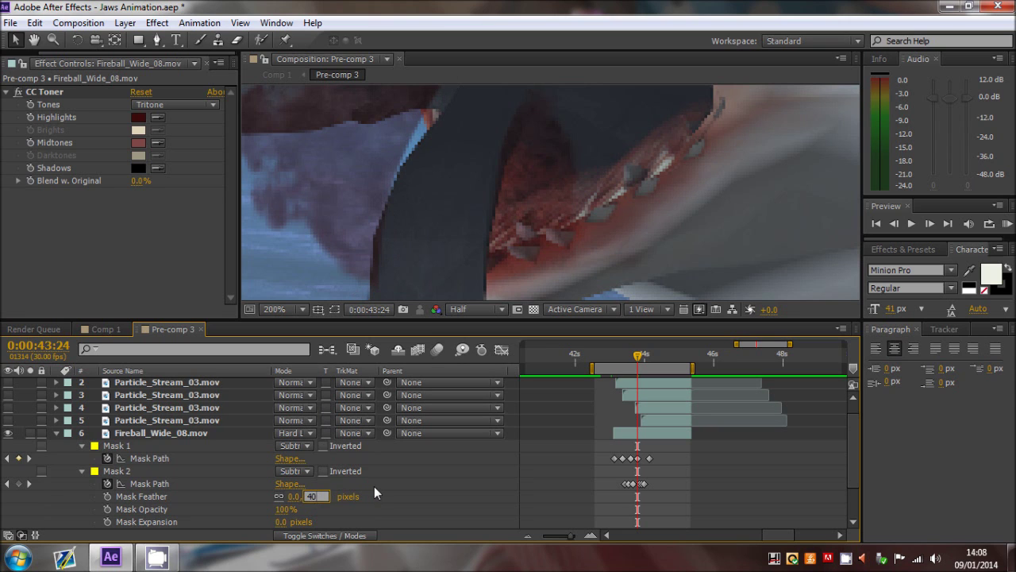
{"action": "key", "text": "Return"}
{"action": "scroll", "coordinate": [384, 211], "scroll_direction": "down", "scroll_amount": 1}
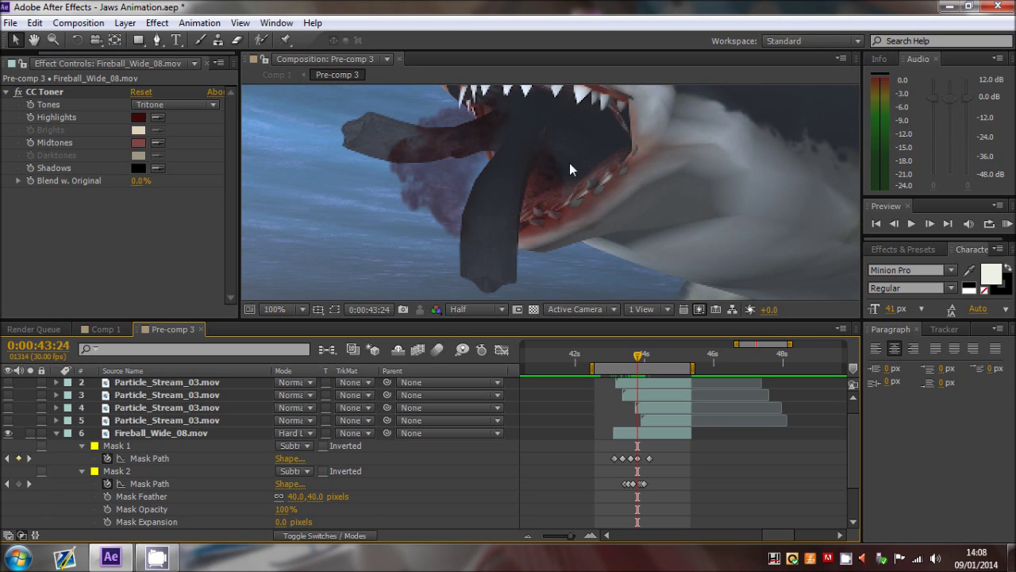
{"action": "scroll", "coordinate": [524, 187], "scroll_direction": "up", "scroll_amount": 1}
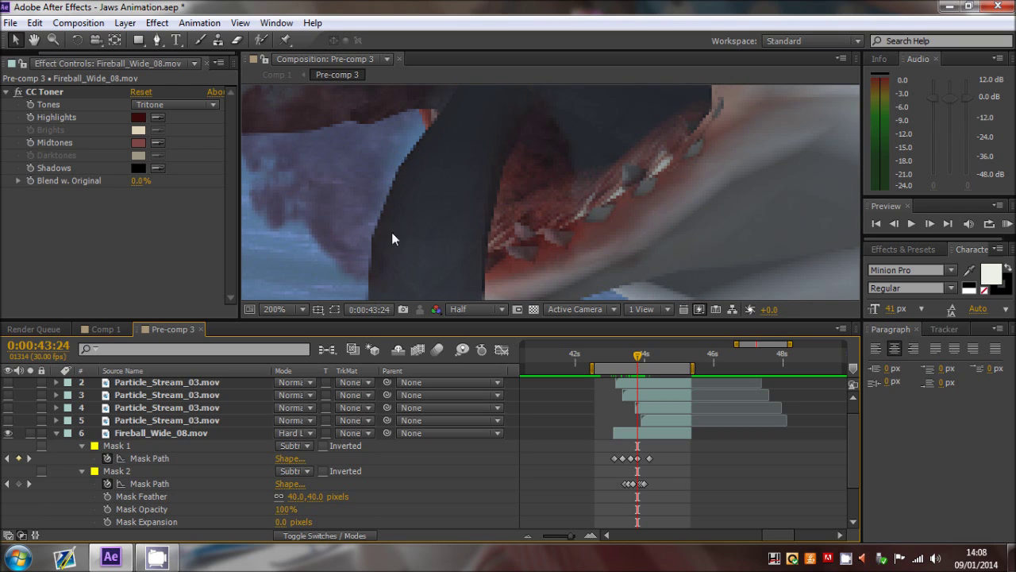
{"action": "scroll", "coordinate": [385, 275], "scroll_direction": "down", "scroll_amount": 1}
{"action": "scroll", "coordinate": [473, 233], "scroll_direction": "down", "scroll_amount": 1}
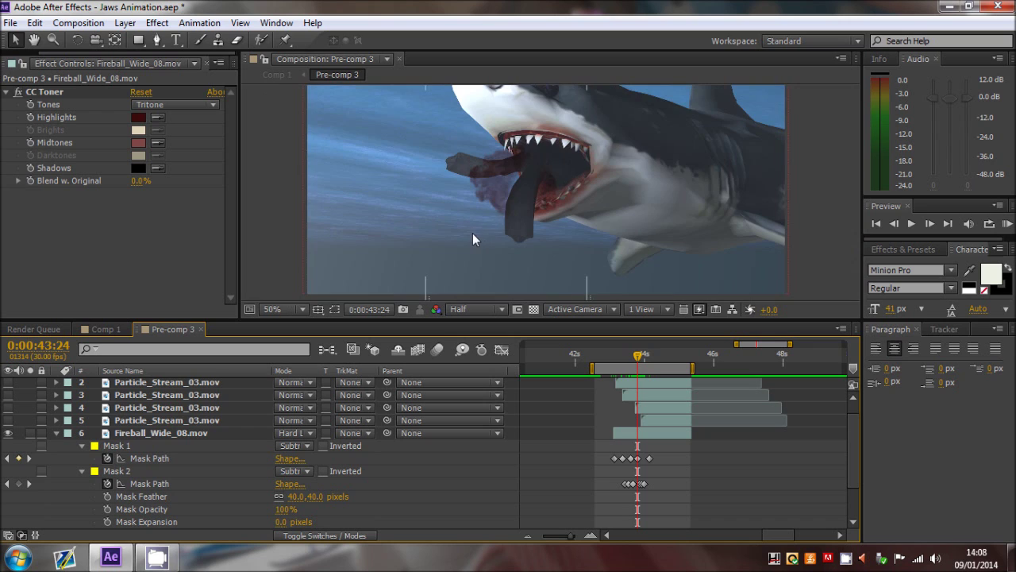
{"action": "scroll", "coordinate": [540, 183], "scroll_direction": "up", "scroll_amount": 1}
{"action": "scroll", "coordinate": [532, 189], "scroll_direction": "down", "scroll_amount": 1}
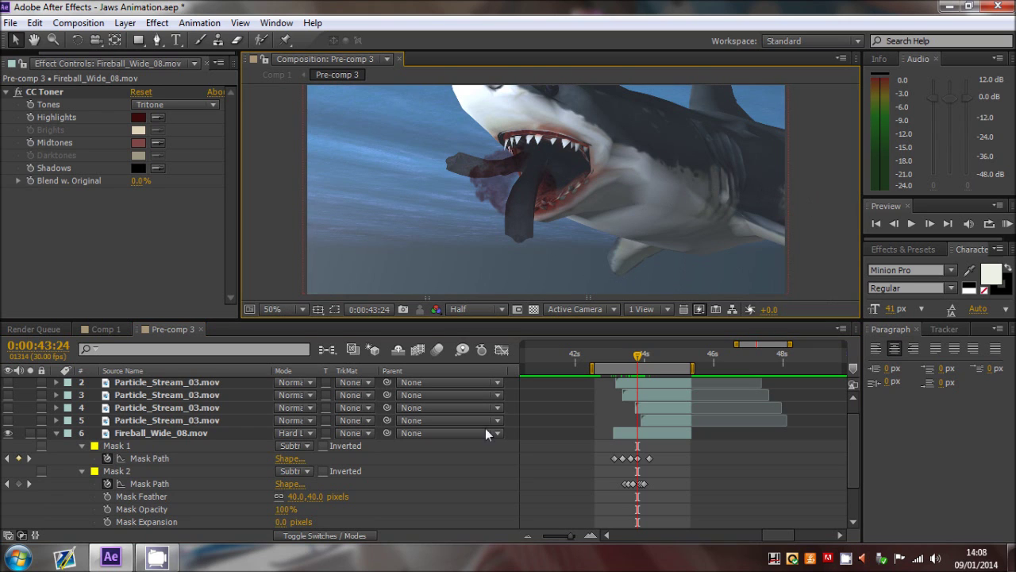
Collapse the lower Fireball_Wide_08 layer and scrub to 0:00:44:12 to check the blood around the shark's closing mouth
{"action": "left_click", "coordinate": [56, 433]}
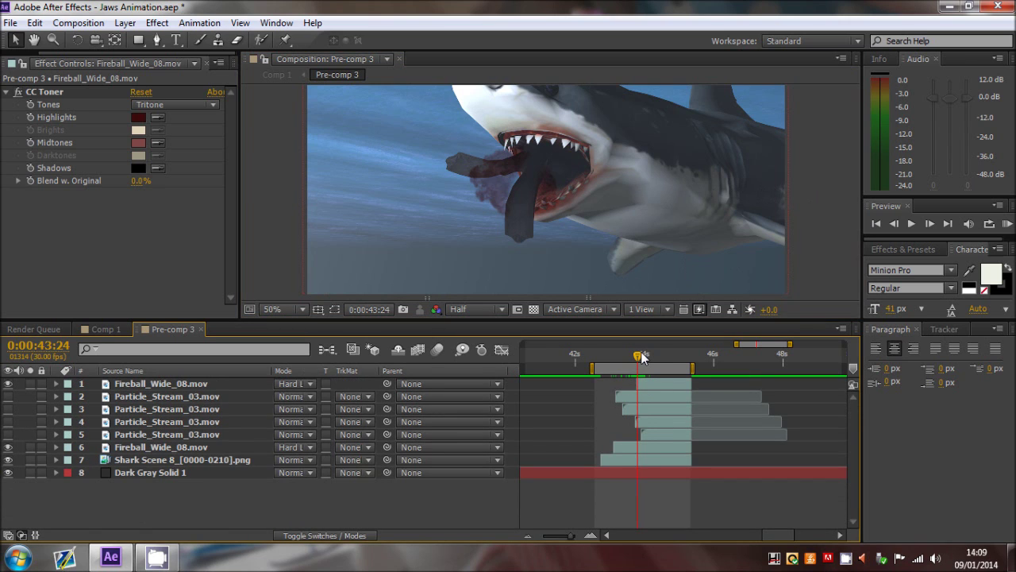
{"action": "left_click", "coordinate": [651, 355]}
{"action": "left_click_drag", "start_coordinate": [652, 350], "coordinate": [659, 348]}
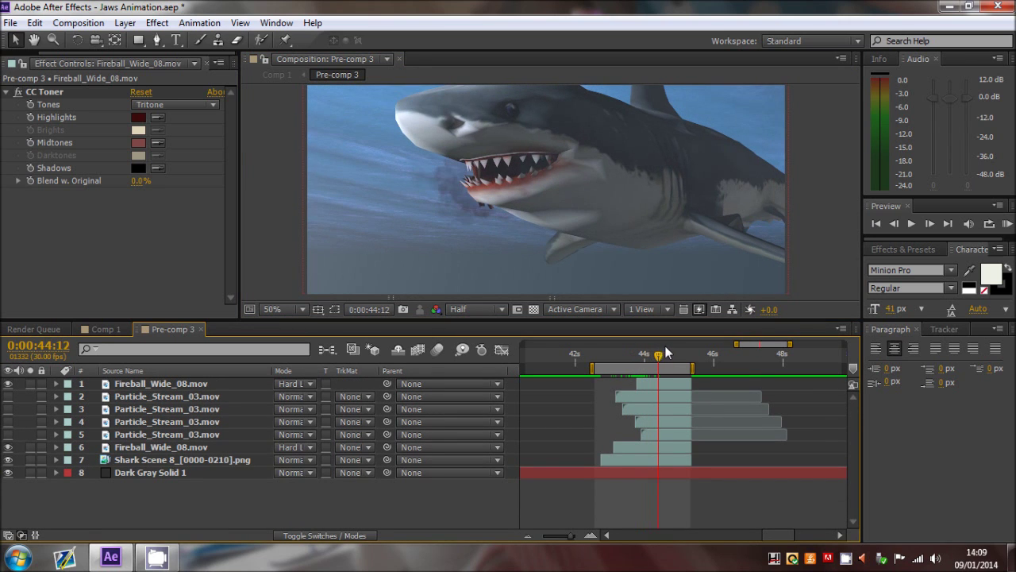
Hide the two fireball layers and the shark scene, show the four Particle_Stream_03 layers, and scrub to 0:00:43:06
{"action": "left_click", "coordinate": [667, 352]}
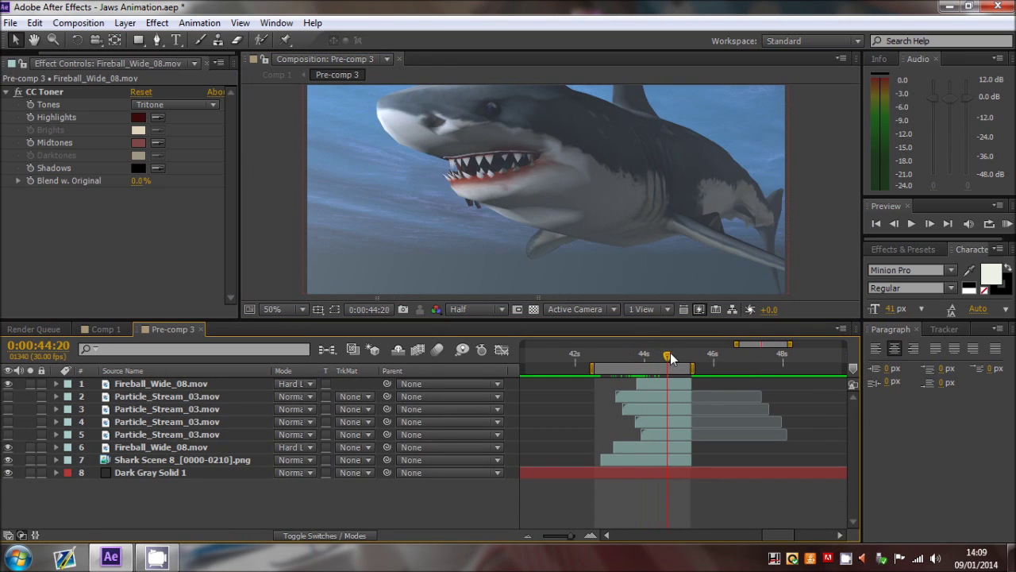
{"action": "left_click", "coordinate": [8, 383]}
{"action": "left_click_drag", "start_coordinate": [10, 435], "coordinate": [9, 397]}
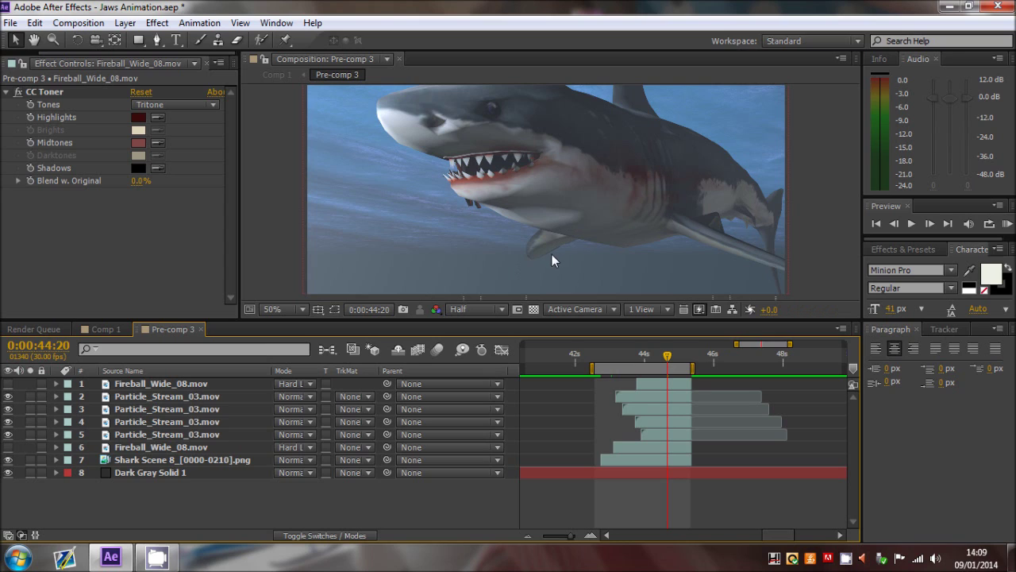
{"action": "left_click", "coordinate": [599, 360]}
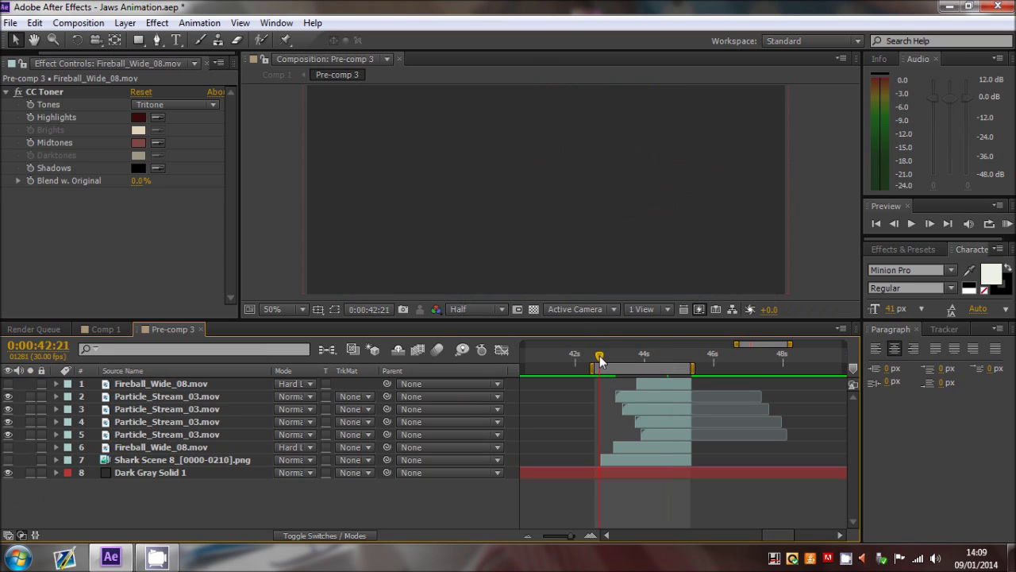
{"action": "left_click_drag", "start_coordinate": [600, 358], "coordinate": [621, 355]}
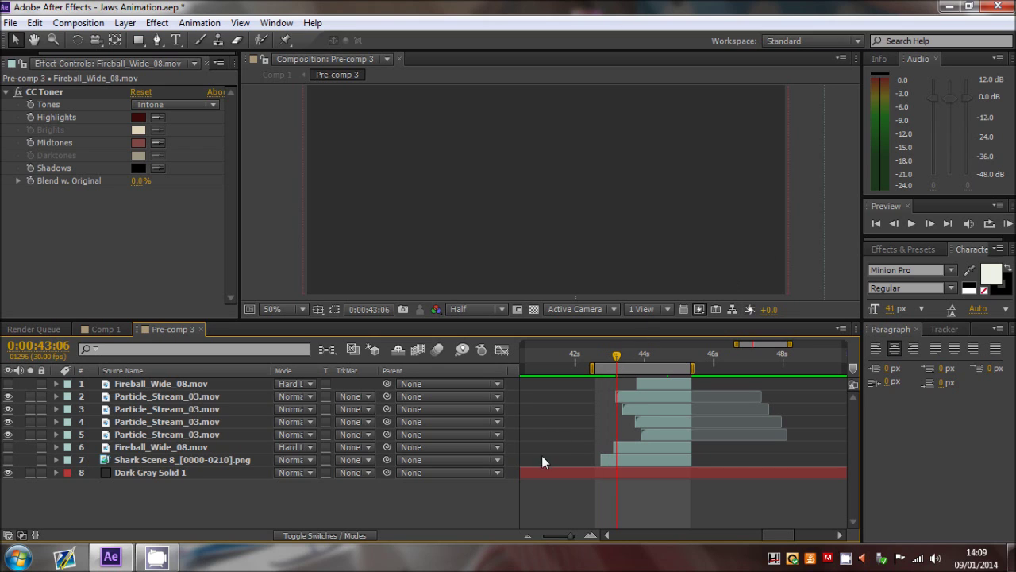
Select all four Particle_Stream_03 layers together, view the CC Toner settings of layer 3, and clear the selection
{"action": "left_click", "coordinate": [633, 396]}
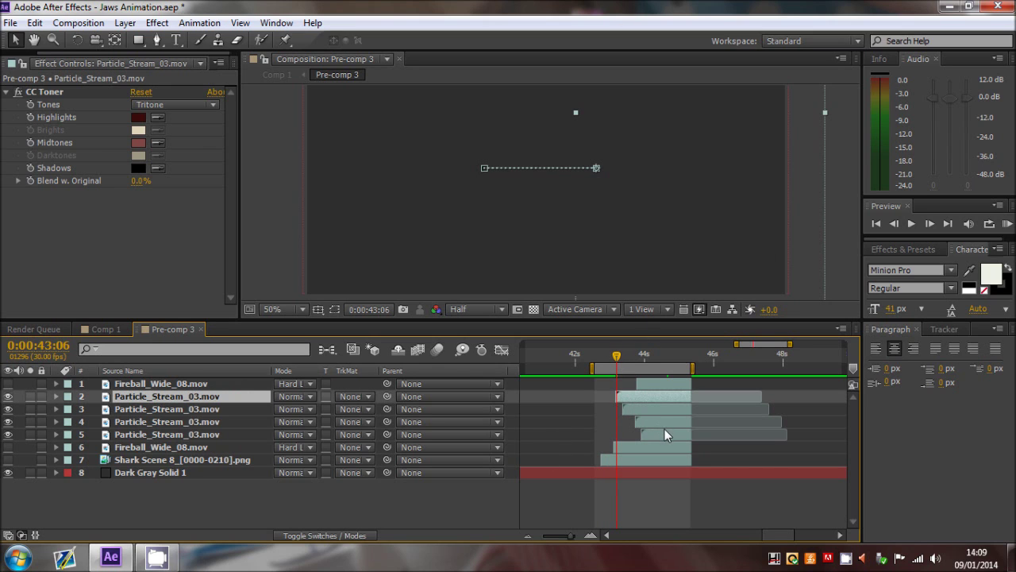
{"action": "left_click", "coordinate": [664, 430], "text": "shift"}
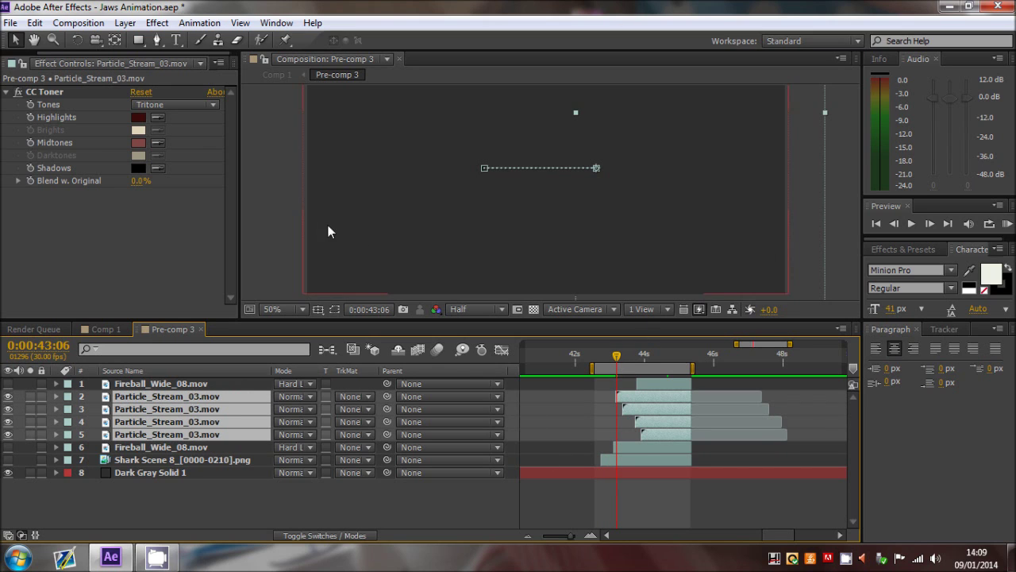
{"action": "left_click", "coordinate": [483, 209]}
{"action": "left_click", "coordinate": [640, 409]}
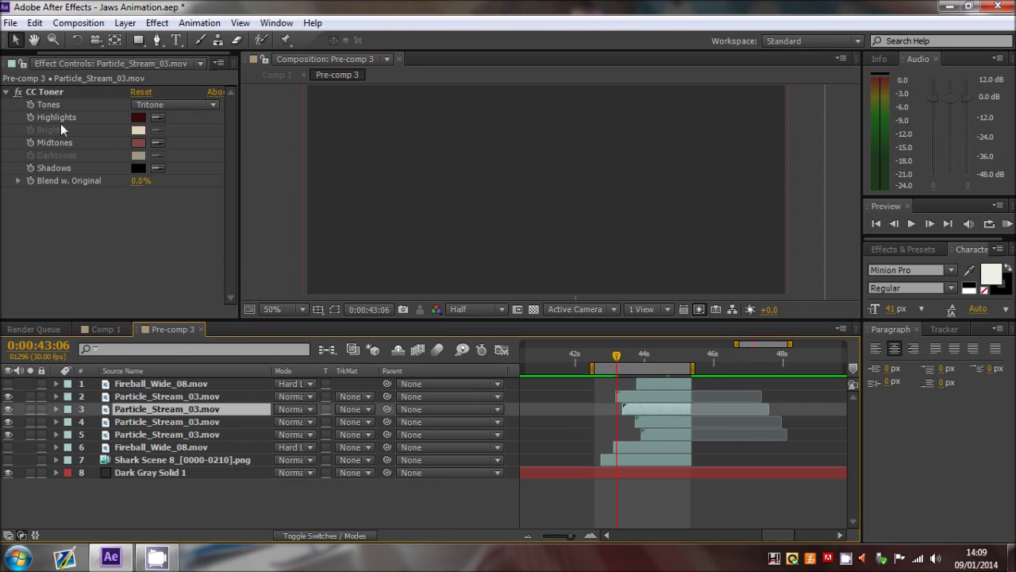
{"action": "left_click", "coordinate": [549, 266]}
Advance frame by frame from 0:00:43:06 to 0:00:44:24 to examine the isolated particle streams
{"action": "left_click", "coordinate": [929, 224]}
{"action": "left_click", "coordinate": [929, 224]}
{"action": "left_click", "coordinate": [929, 224]}
{"action": "left_click", "coordinate": [929, 224]}
{"action": "left_click", "coordinate": [929, 224]}
{"action": "key", "text": "space"}
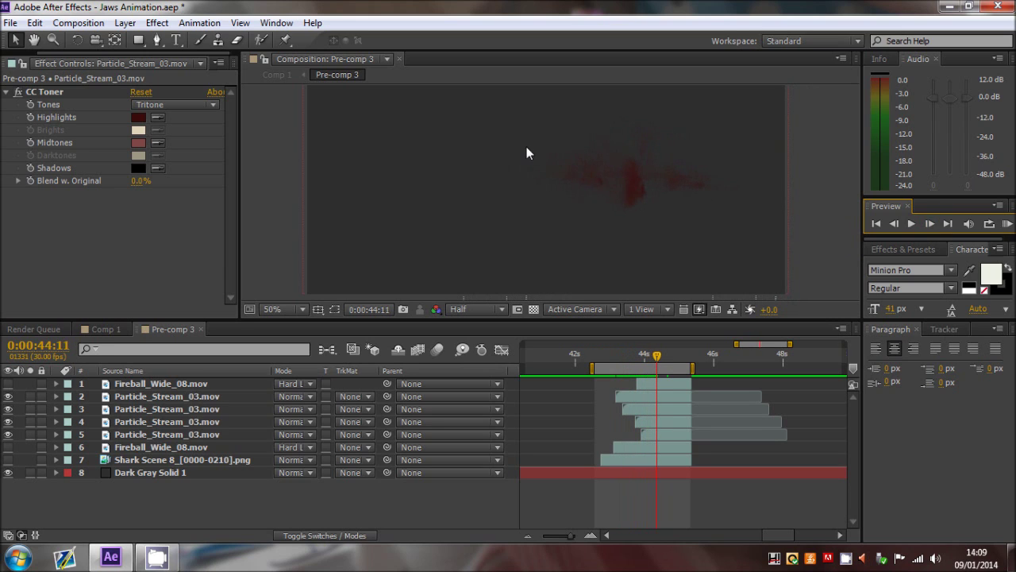
{"action": "left_click", "coordinate": [934, 222]}
{"action": "left_click", "coordinate": [934, 222]}
{"action": "left_click", "coordinate": [934, 222]}
{"action": "left_click", "coordinate": [934, 222]}
{"action": "left_click", "coordinate": [934, 223]}
{"action": "left_click", "coordinate": [934, 222]}
{"action": "left_click", "coordinate": [934, 222]}
{"action": "left_click", "coordinate": [931, 224]}
{"action": "left_click", "coordinate": [931, 224]}
{"action": "left_click", "coordinate": [930, 224]}
Return to 0:00:43:06 and advance to 0:00:43:14 to examine how the first particle streams emerge
{"action": "left_click", "coordinate": [617, 354]}
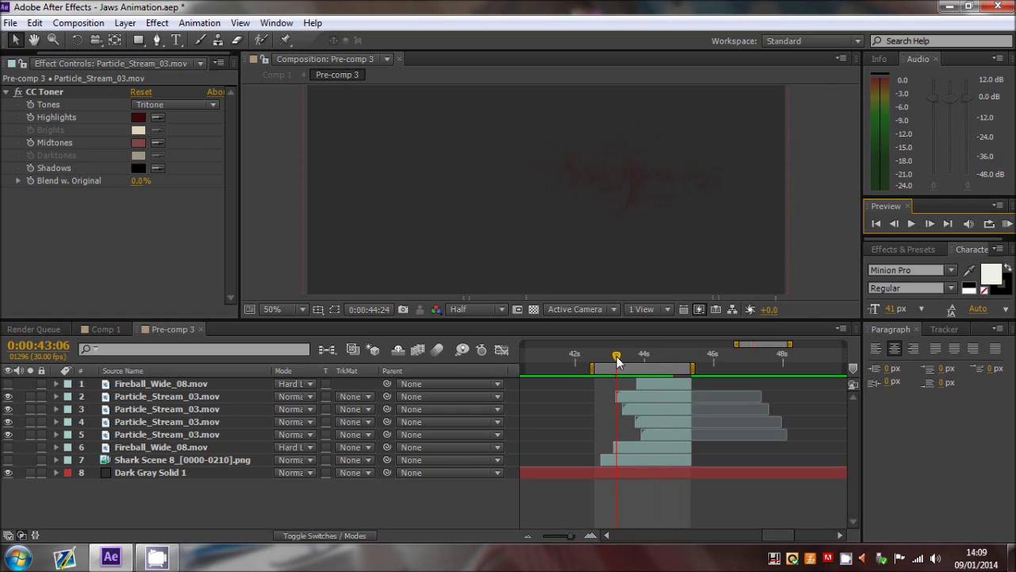
{"action": "left_click", "coordinate": [928, 225]}
{"action": "left_click", "coordinate": [928, 225]}
{"action": "left_click", "coordinate": [927, 225]}
{"action": "left_click", "coordinate": [928, 226]}
{"action": "left_click", "coordinate": [928, 225]}
{"action": "left_click", "coordinate": [928, 226]}
{"action": "left_click", "coordinate": [928, 226]}
{"action": "left_click", "coordinate": [928, 226]}
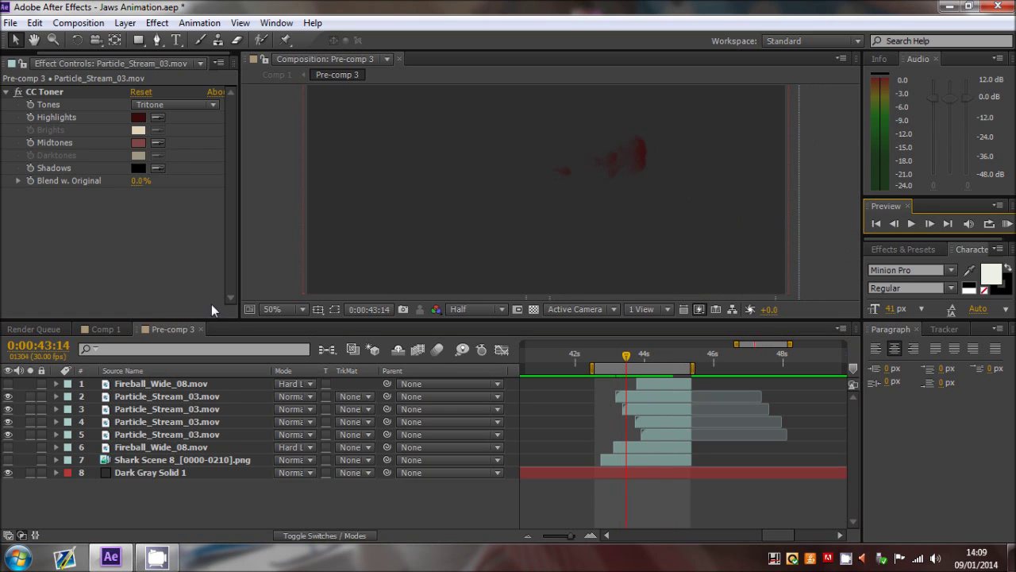
View the composition at 12.5%, reveal the Position keyframes of the layer 2 particle stream, and show the shark scene again
{"action": "left_click", "coordinate": [300, 309]}
{"action": "left_click", "coordinate": [295, 161]}
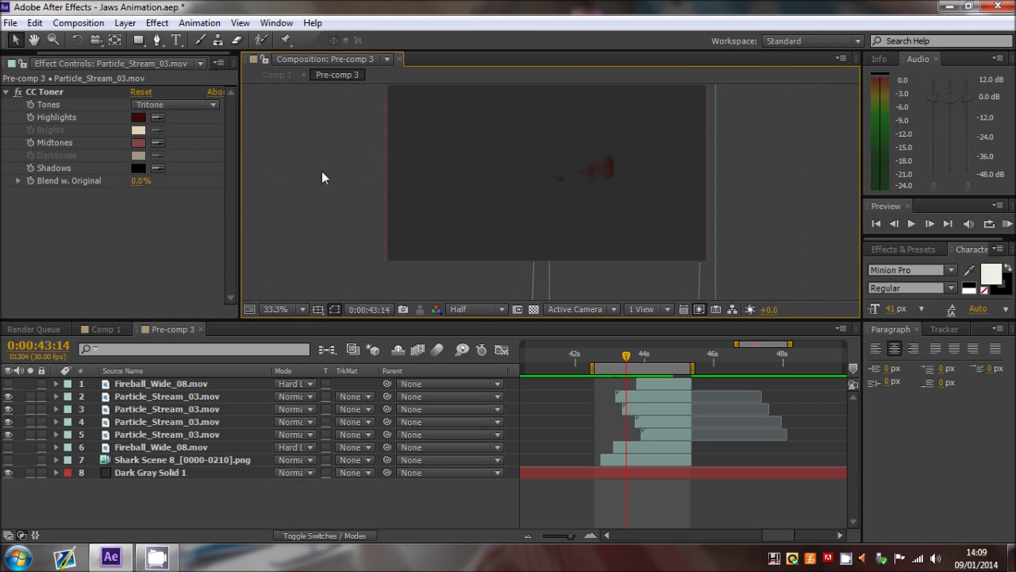
{"action": "left_click", "coordinate": [288, 309]}
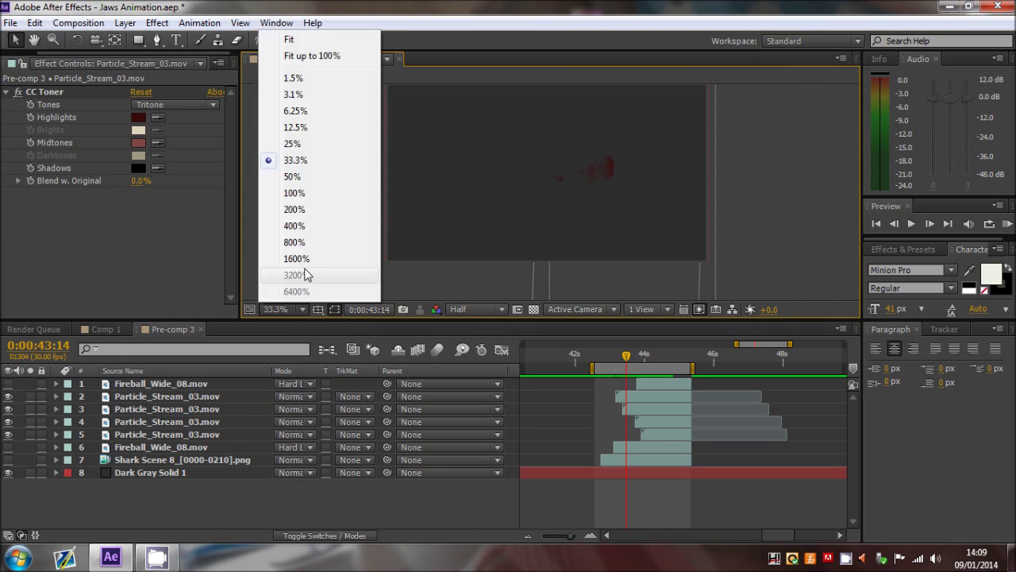
{"action": "left_click", "coordinate": [296, 129]}
{"action": "left_click", "coordinate": [631, 397]}
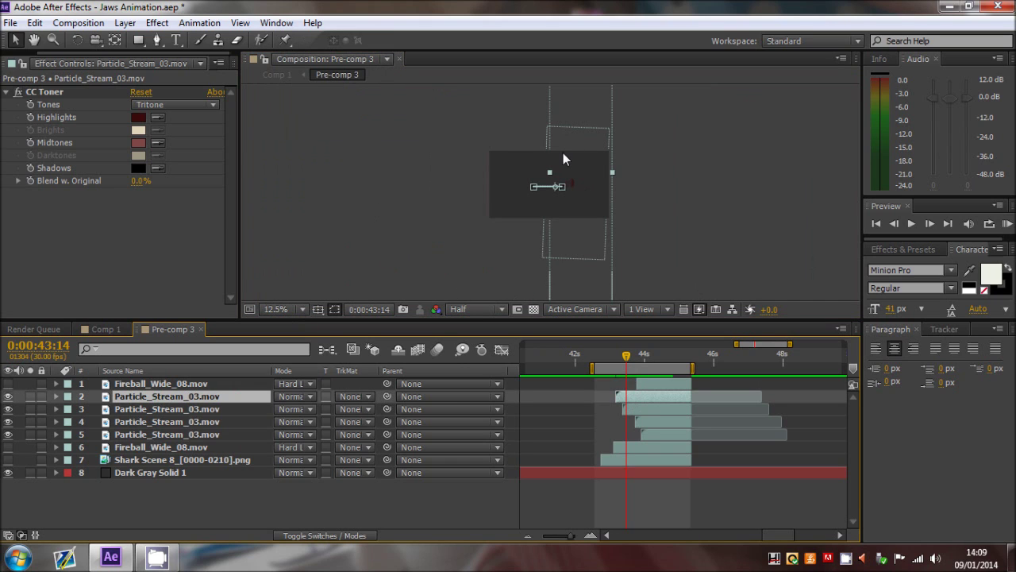
{"action": "key", "text": "p"}
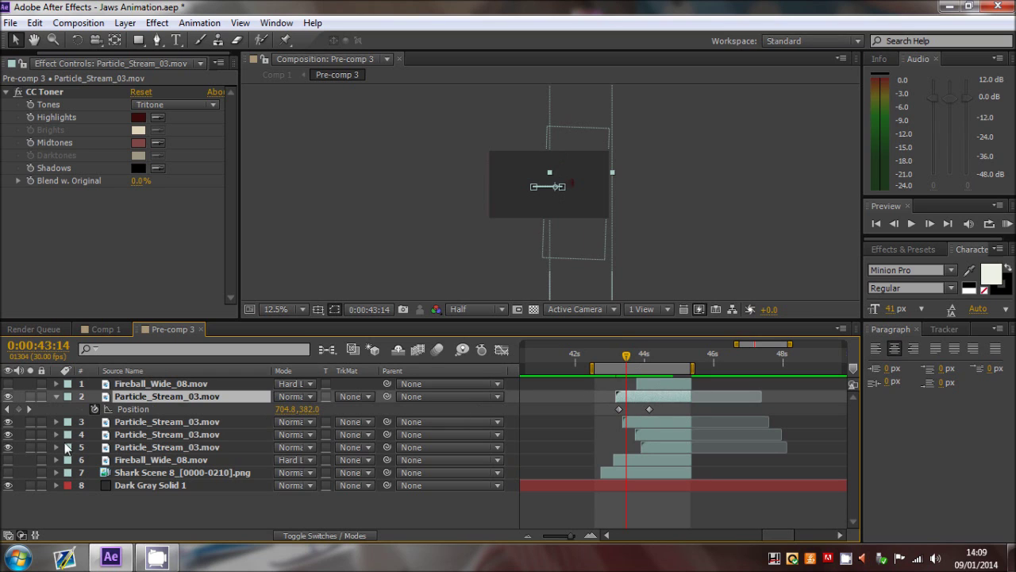
{"action": "left_click", "coordinate": [8, 472]}
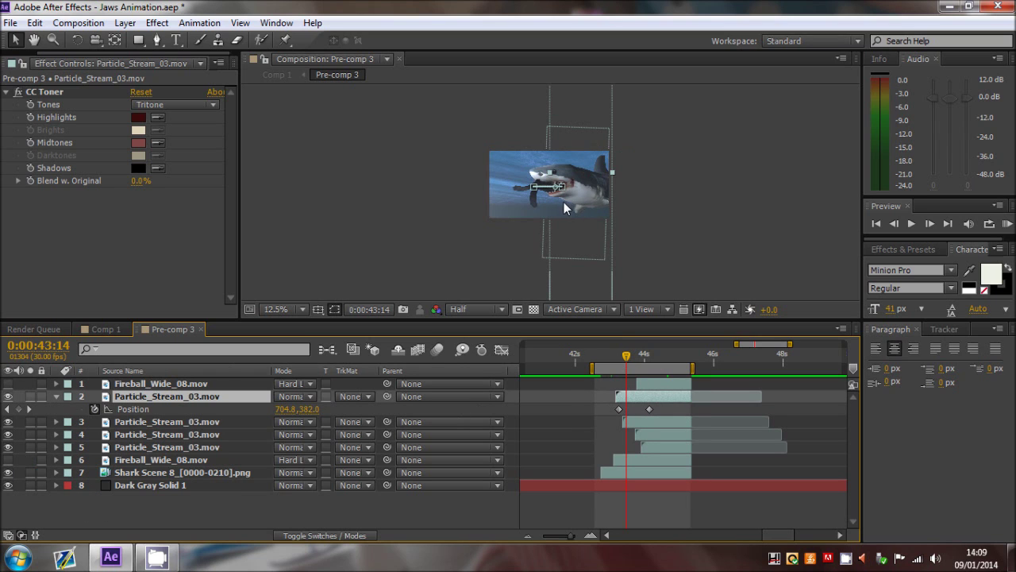
Move the layer 2 particle stream's Position to 496, 406 on its 0:00:44:04 keyframe, over the shark's closing mouth
{"action": "key", "text": "period"}
{"action": "key", "text": "period"}
{"action": "mouse_move", "coordinate": [626, 356]}
{"action": "left_mouse_down"}
{"action": "mouse_move", "coordinate": [616, 359]}
{"action": "mouse_move", "coordinate": [623, 363]}
{"action": "left_mouse_up"}
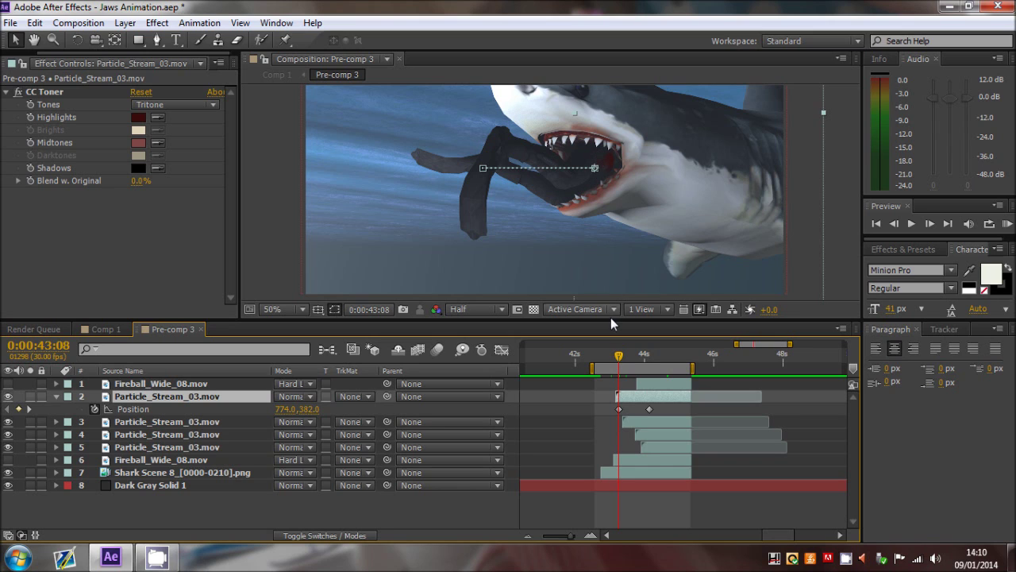
{"action": "left_click_drag", "start_coordinate": [619, 356], "coordinate": [650, 363]}
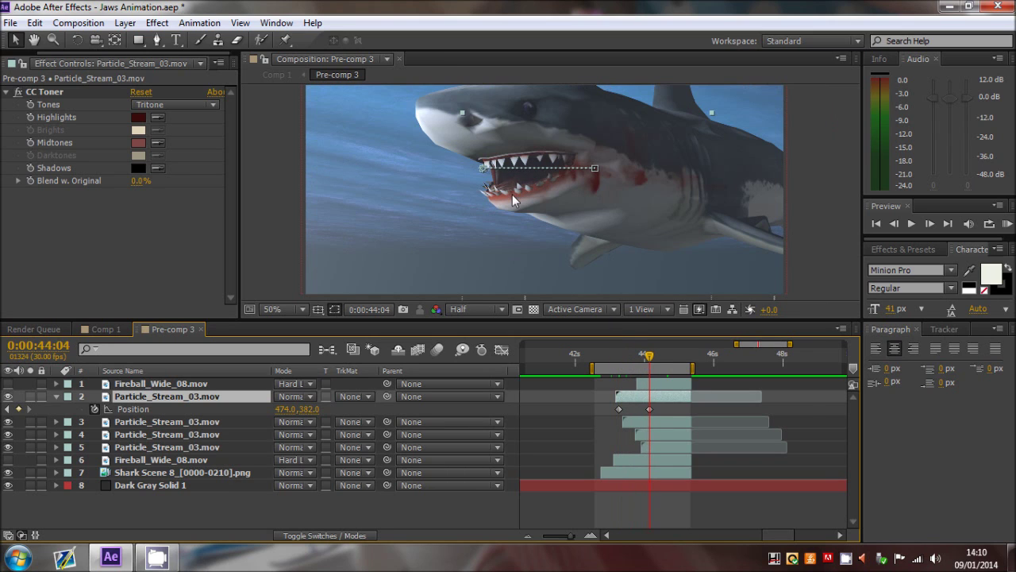
{"action": "mouse_move", "coordinate": [516, 190]}
{"action": "left_mouse_down"}
{"action": "mouse_move", "coordinate": [522, 201]}
{"action": "mouse_move", "coordinate": [600, 184]}
{"action": "mouse_move", "coordinate": [529, 201]}
{"action": "left_mouse_up"}
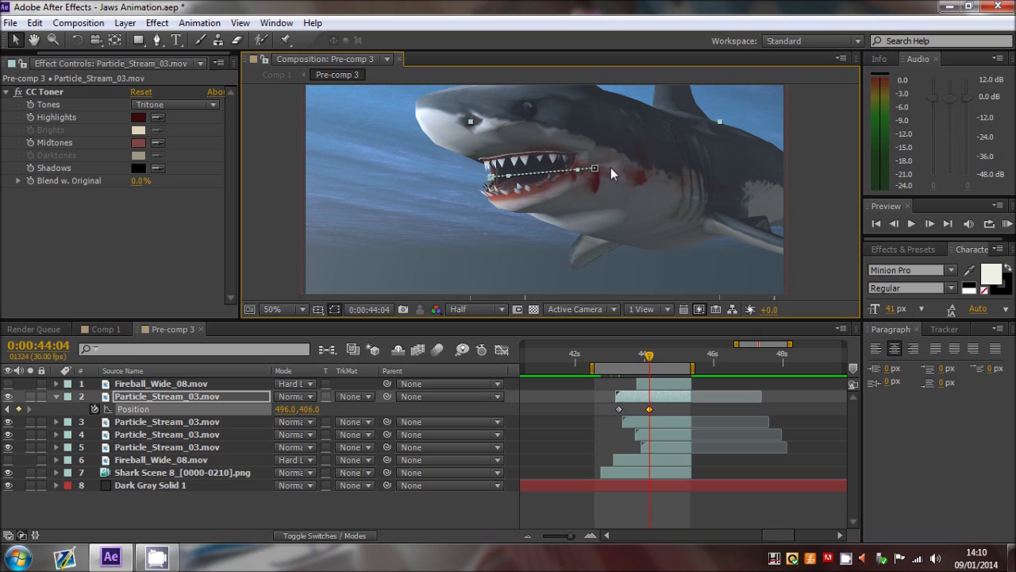
Try removing the 0:00:44:04 Position keyframe from the layer 2 particle stream and advance from 0:00:43:07
{"action": "left_click", "coordinate": [618, 362]}
{"action": "key", "text": "space"}
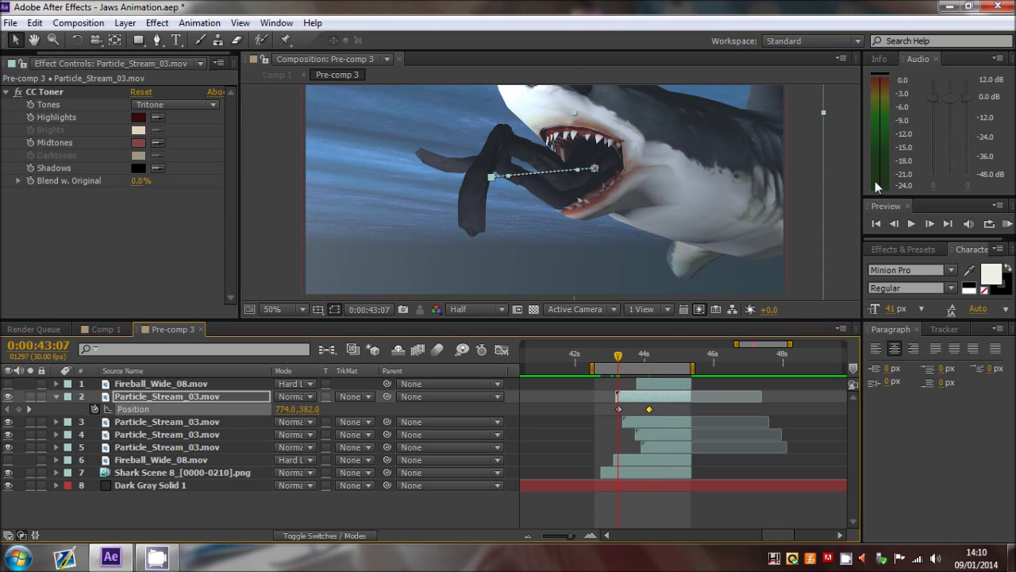
{"action": "left_click", "coordinate": [649, 409]}
{"action": "key", "text": "Delete"}
{"action": "left_click", "coordinate": [930, 228]}
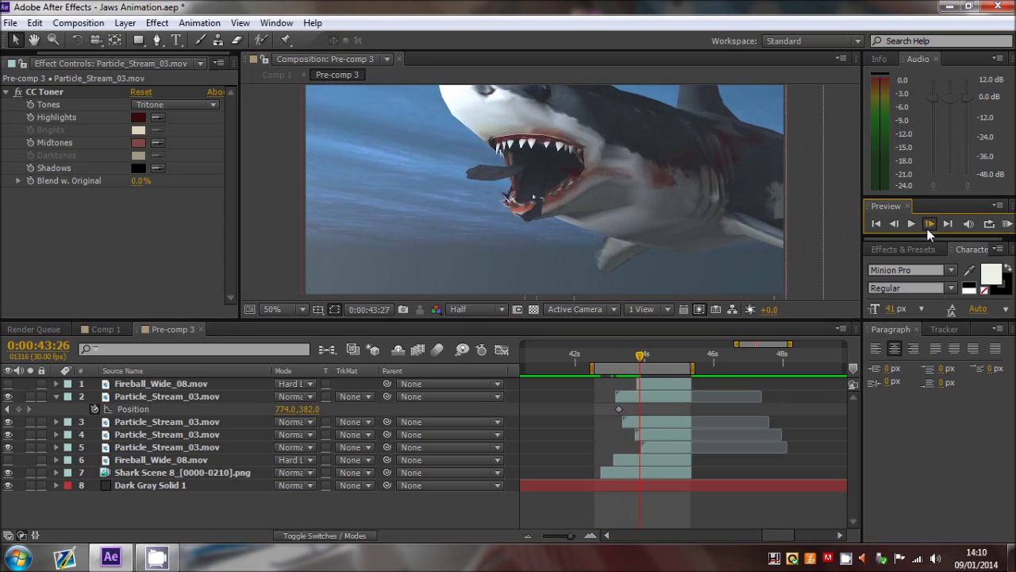
{"action": "left_click", "coordinate": [930, 228]}
Preview from 0:00:43:07 to 0:00:44:04 to examine how the unanimated layer 2 stream sits against the shark's moving mouth
{"action": "left_click", "coordinate": [618, 355]}
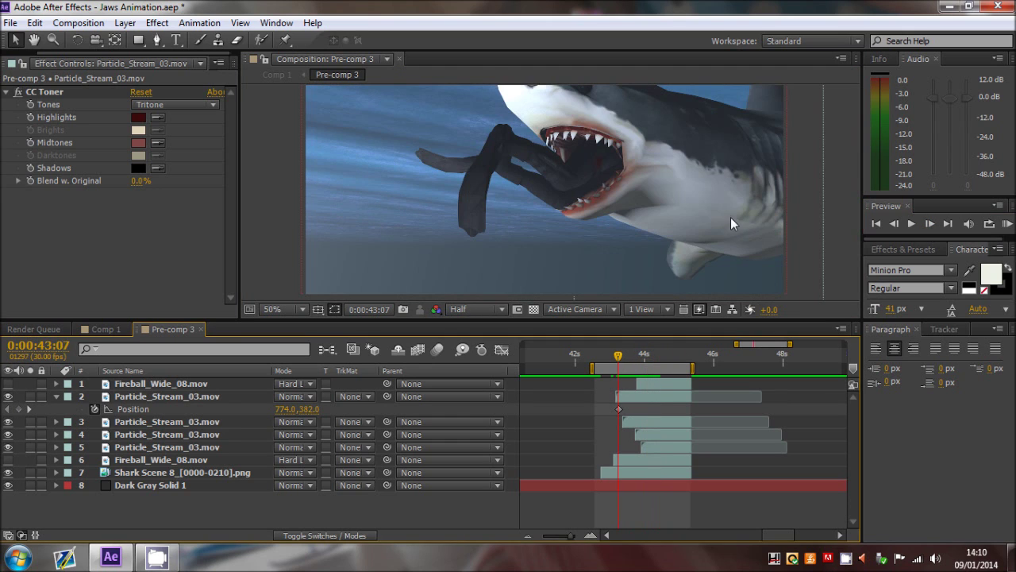
{"action": "left_click", "coordinate": [911, 224]}
{"action": "left_click", "coordinate": [667, 159]}
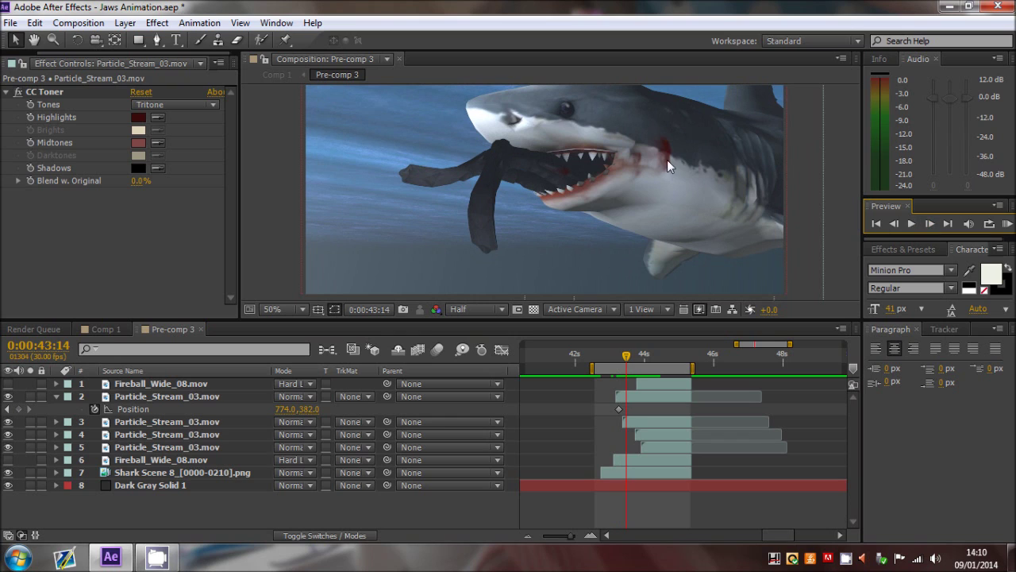
{"action": "left_click", "coordinate": [628, 389]}
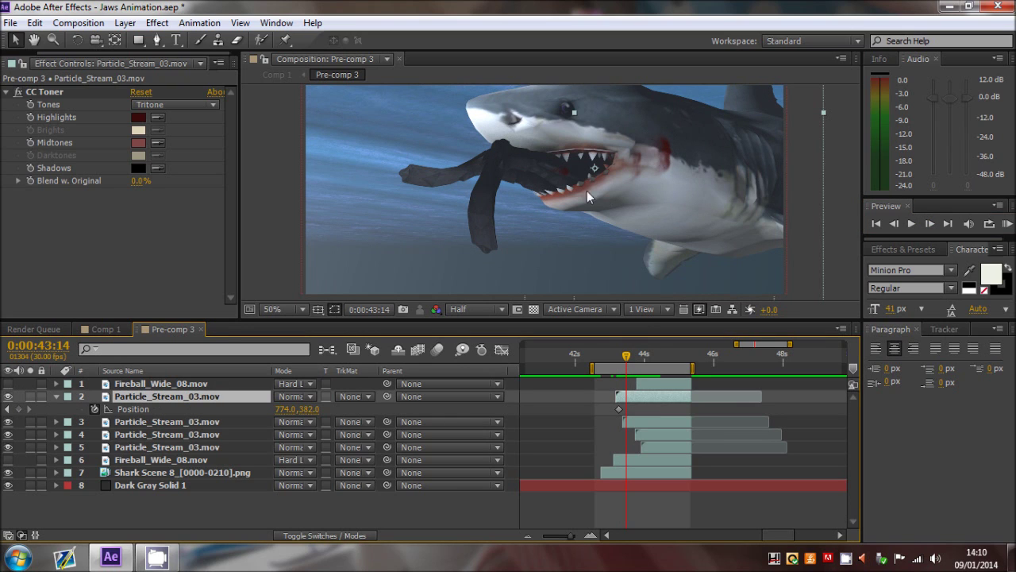
{"action": "left_click", "coordinate": [930, 226]}
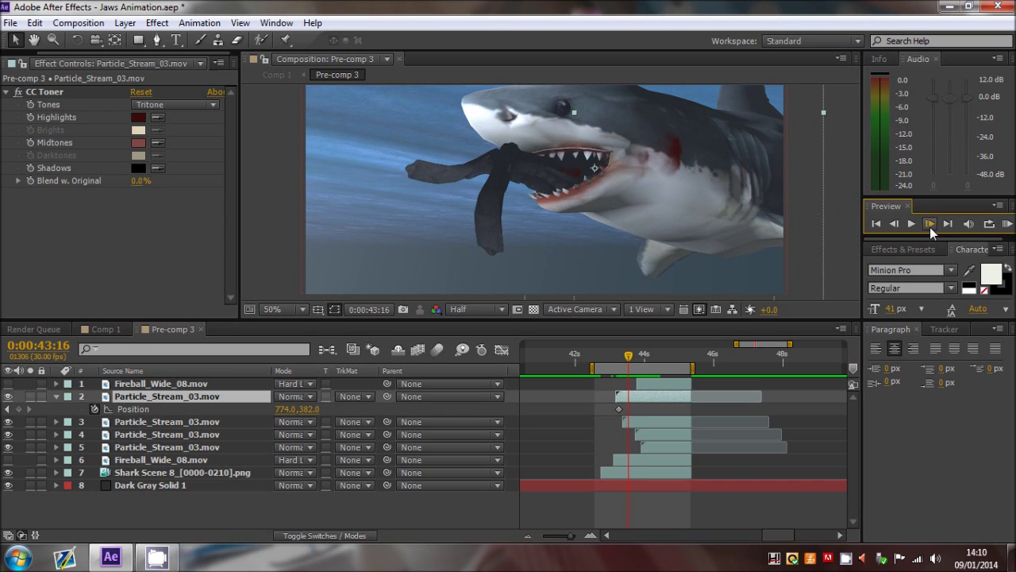
{"action": "left_click", "coordinate": [929, 227]}
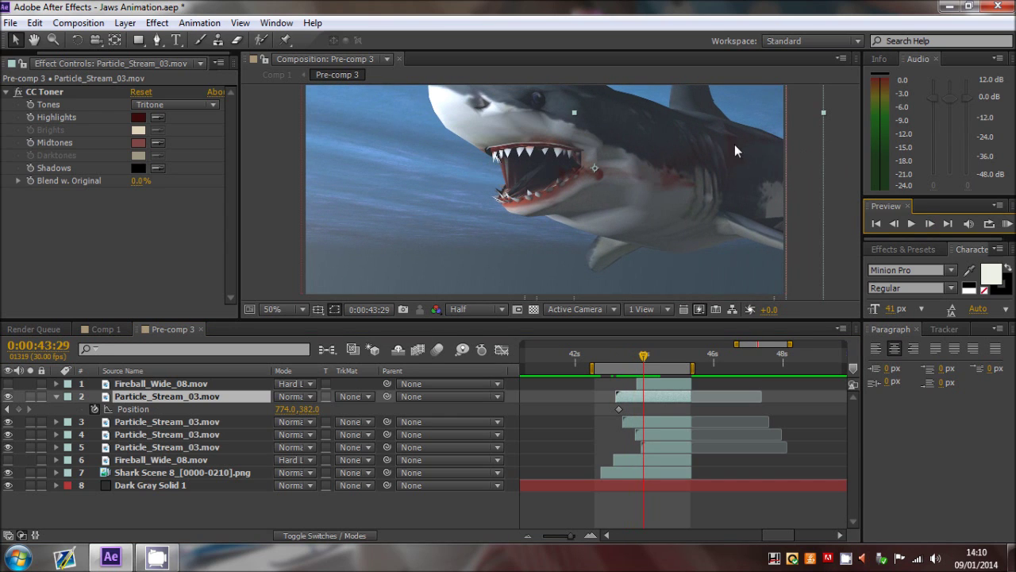
{"action": "left_click", "coordinate": [935, 229]}
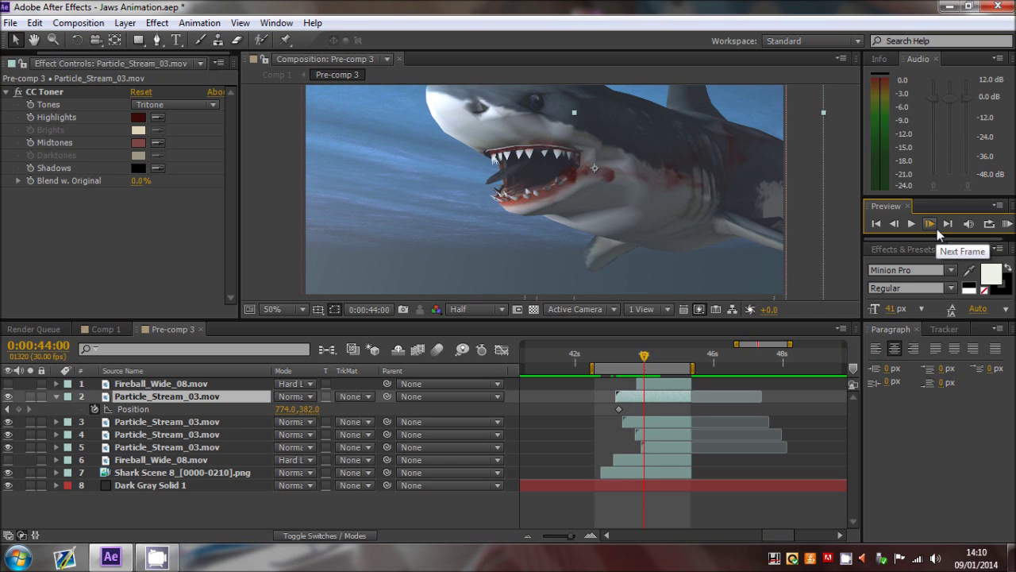
{"action": "left_click", "coordinate": [930, 225]}
{"action": "left_click", "coordinate": [930, 226]}
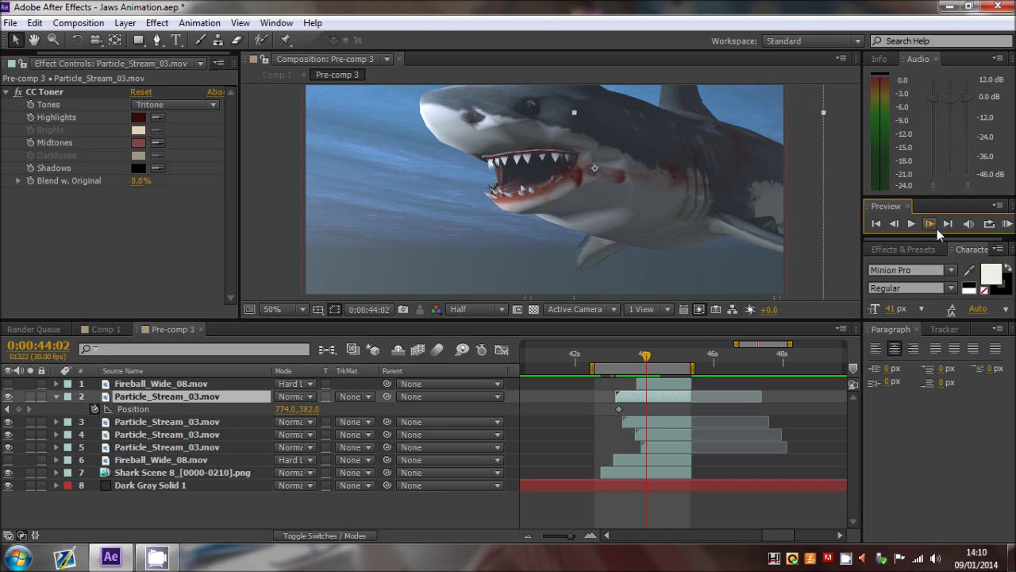
{"action": "left_click", "coordinate": [937, 228]}
{"action": "left_click", "coordinate": [937, 228]}
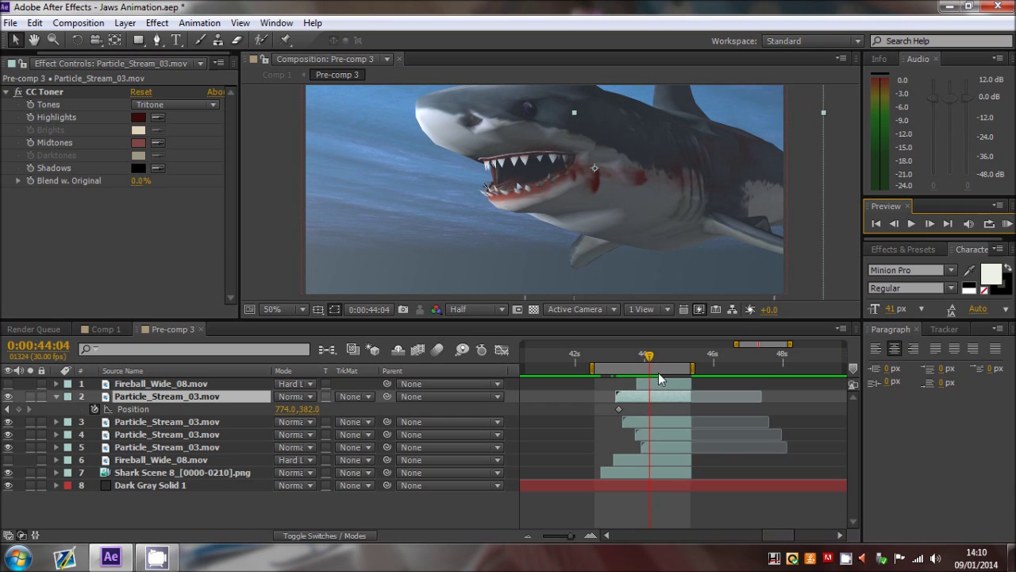
Restore layer 2's deleted Position keyframe at 0:00:44:04 and advance from 0:00:43:07 to 0:00:44:07 to check the motion path
{"action": "key", "text": "alt+shift+p"}
{"action": "key", "text": "j"}
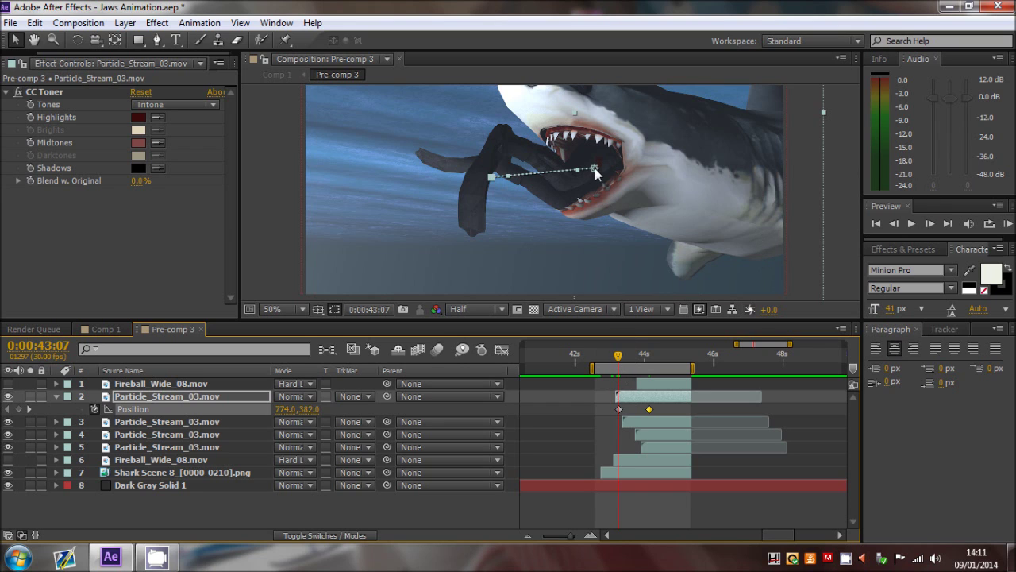
{"action": "left_click", "coordinate": [926, 226]}
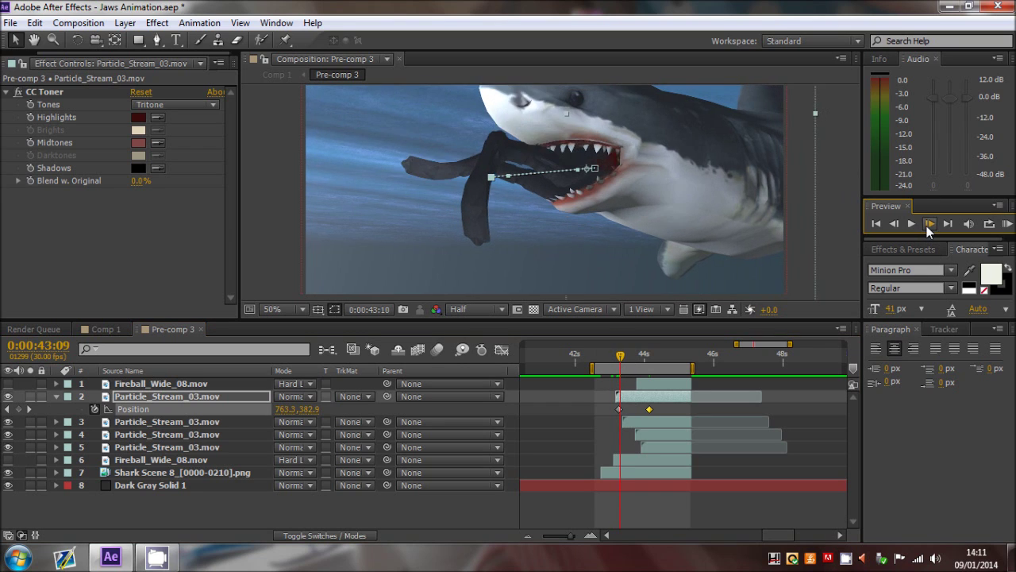
{"action": "left_click", "coordinate": [927, 226]}
{"action": "left_click", "coordinate": [926, 226]}
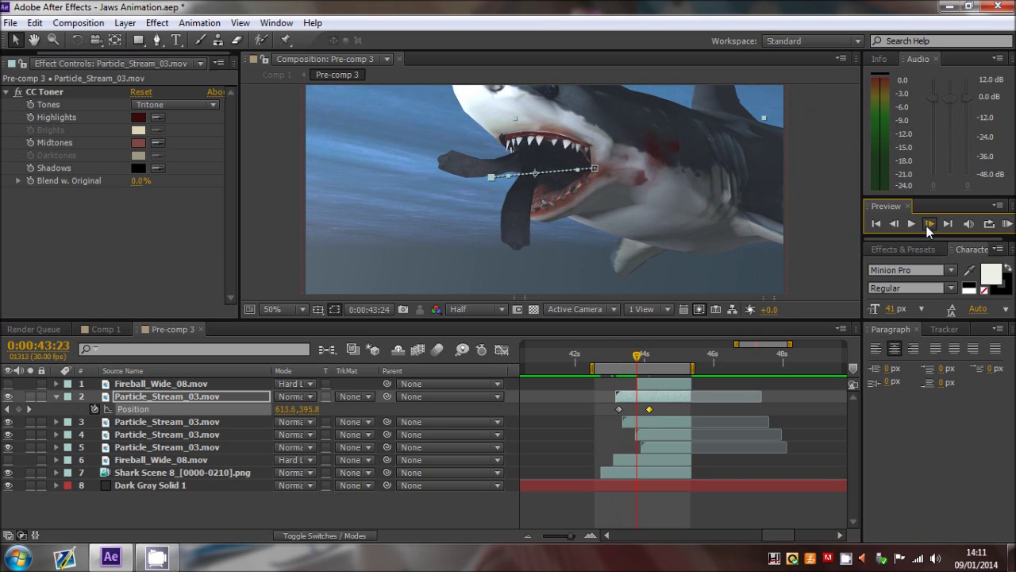
{"action": "left_click", "coordinate": [927, 226]}
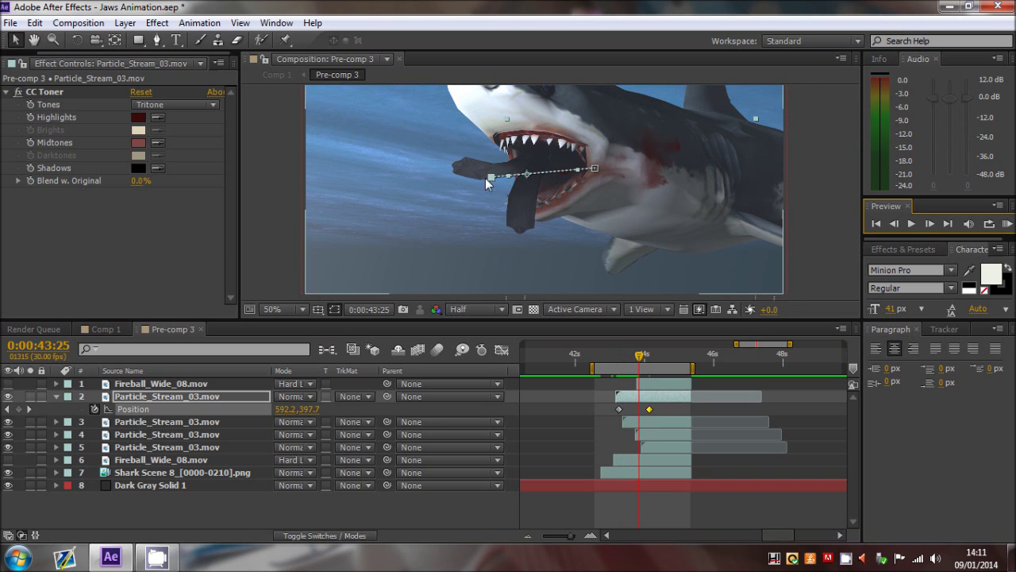
{"action": "left_click", "coordinate": [928, 223]}
{"action": "left_click", "coordinate": [927, 223]}
{"action": "left_click", "coordinate": [928, 223]}
{"action": "left_click", "coordinate": [928, 223]}
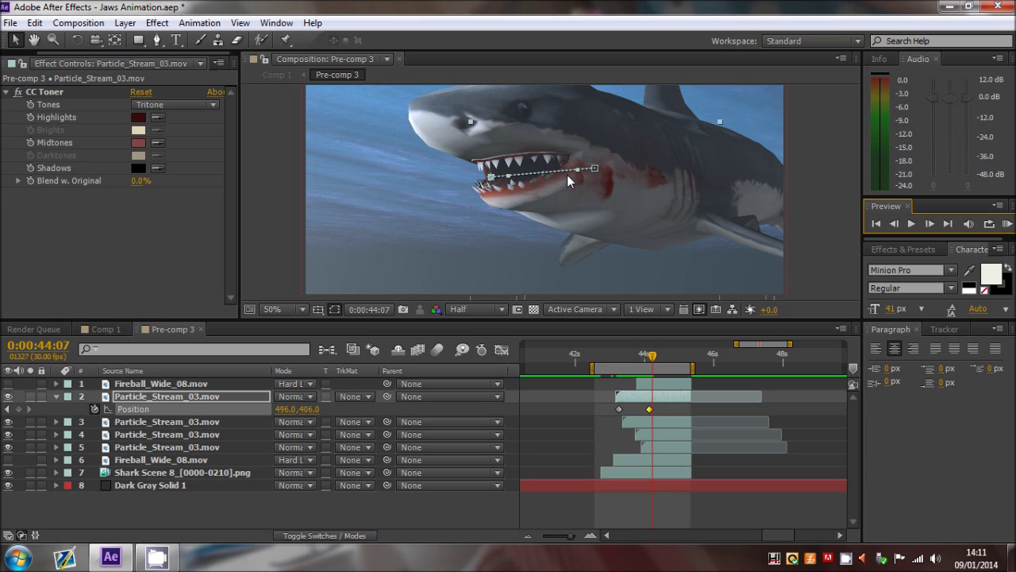
Select the Particle_Stream_03 layers 3 and 5 in turn to view their motion paths at 0:00:44:07
{"action": "left_click", "coordinate": [825, 224]}
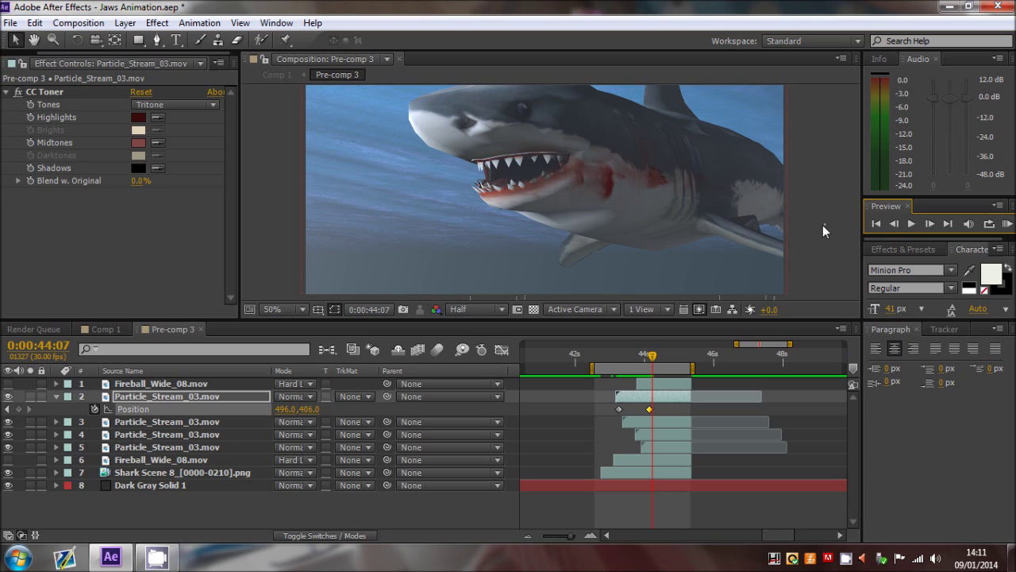
{"action": "left_click", "coordinate": [150, 422]}
{"action": "left_click", "coordinate": [157, 446]}
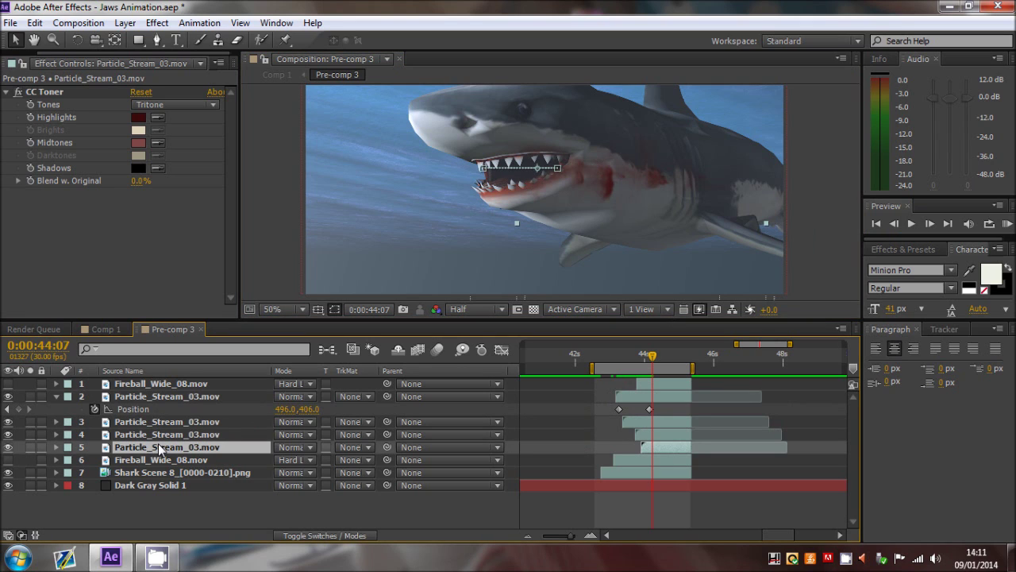
Collapse layer 2's properties and step frame by frame from 0:00:43:12 to examine how the blood streams follow the shark's mouth
{"action": "left_click", "coordinate": [56, 396]}
{"action": "left_click_drag", "start_coordinate": [642, 359], "coordinate": [624, 362]}
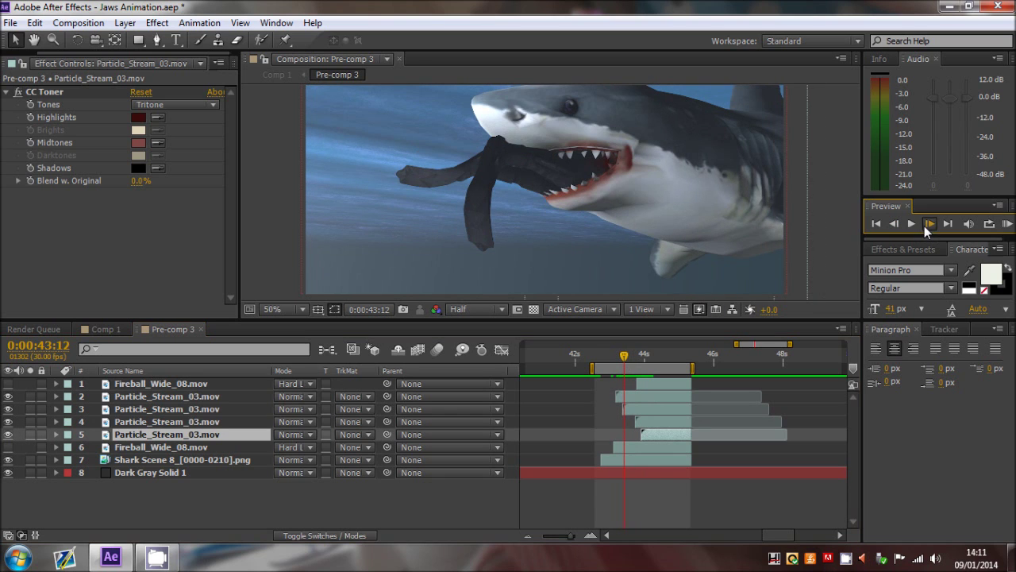
{"action": "left_click", "coordinate": [926, 224]}
{"action": "left_click", "coordinate": [926, 224]}
{"action": "left_click", "coordinate": [926, 224]}
{"action": "left_click", "coordinate": [926, 224]}
{"action": "left_click", "coordinate": [926, 224]}
{"action": "left_click", "coordinate": [926, 224]}
{"action": "left_click", "coordinate": [926, 224]}
{"action": "left_click", "coordinate": [925, 224]}
{"action": "left_click", "coordinate": [926, 223]}
{"action": "left_click", "coordinate": [926, 224]}
{"action": "left_click", "coordinate": [926, 224]}
{"action": "left_click", "coordinate": [926, 224]}
{"action": "left_click", "coordinate": [926, 223]}
{"action": "left_click", "coordinate": [926, 224]}
{"action": "left_click", "coordinate": [926, 224]}
{"action": "left_click", "coordinate": [926, 224]}
{"action": "left_click", "coordinate": [926, 224]}
{"action": "left_click", "coordinate": [926, 224]}
{"action": "left_click", "coordinate": [926, 224]}
Review the blood streams from the start of the bite through 0:00:43:29 and 0:00:44:08, ending at 0:00:44:23
{"action": "left_click", "coordinate": [620, 355]}
{"action": "left_click_drag", "start_coordinate": [623, 355], "coordinate": [643, 356]}
{"action": "left_click", "coordinate": [929, 223]}
{"action": "left_click", "coordinate": [929, 223]}
{"action": "left_click", "coordinate": [929, 223]}
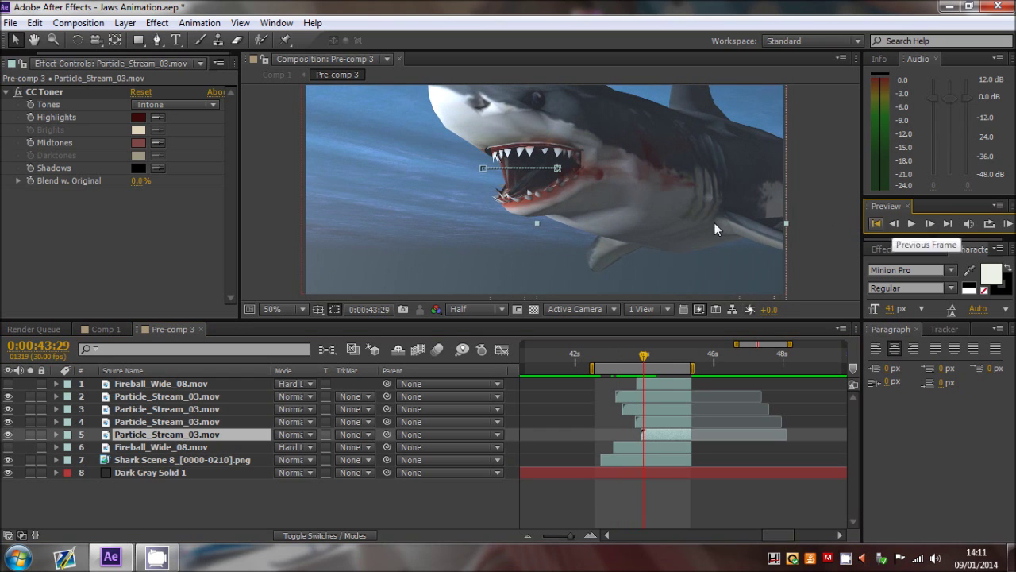
{"action": "left_click", "coordinate": [922, 224]}
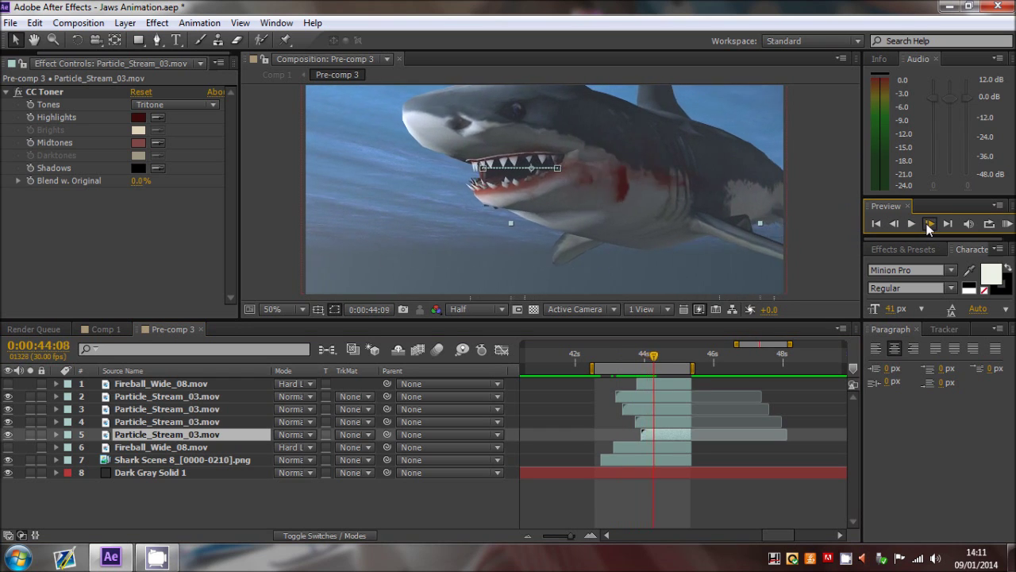
{"action": "key", "text": "space"}
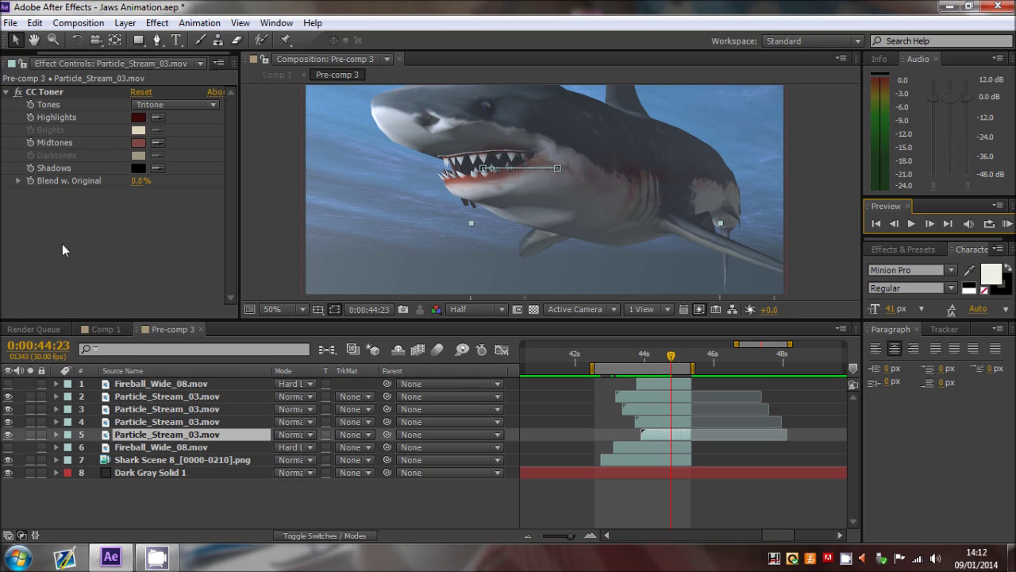
Scrub between 0:00:44:01 and 0:00:44:08 to examine the blood around the jaw, and return to 0:00:43:08
{"action": "left_click_drag", "start_coordinate": [649, 359], "coordinate": [648, 359]}
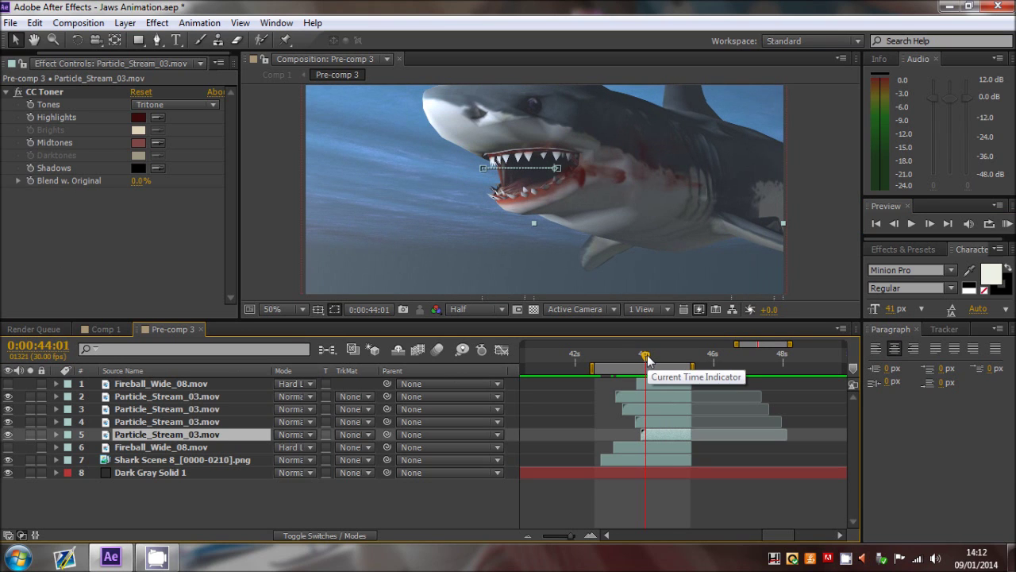
{"action": "mouse_move", "coordinate": [648, 359]}
{"action": "left_mouse_down"}
{"action": "mouse_move", "coordinate": [612, 357]}
{"action": "mouse_move", "coordinate": [651, 359]}
{"action": "left_mouse_up"}
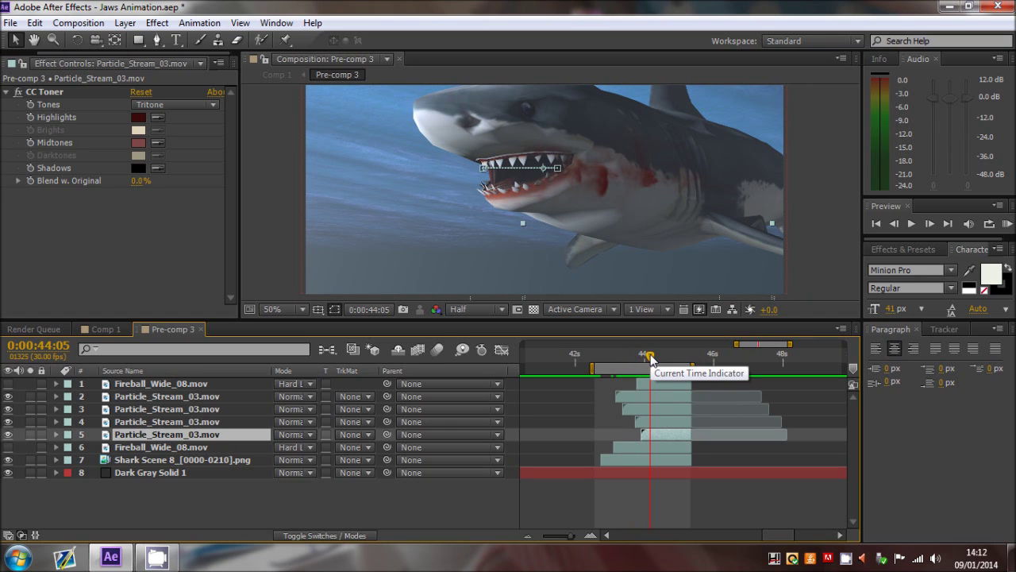
{"action": "left_click_drag", "start_coordinate": [651, 358], "coordinate": [656, 361]}
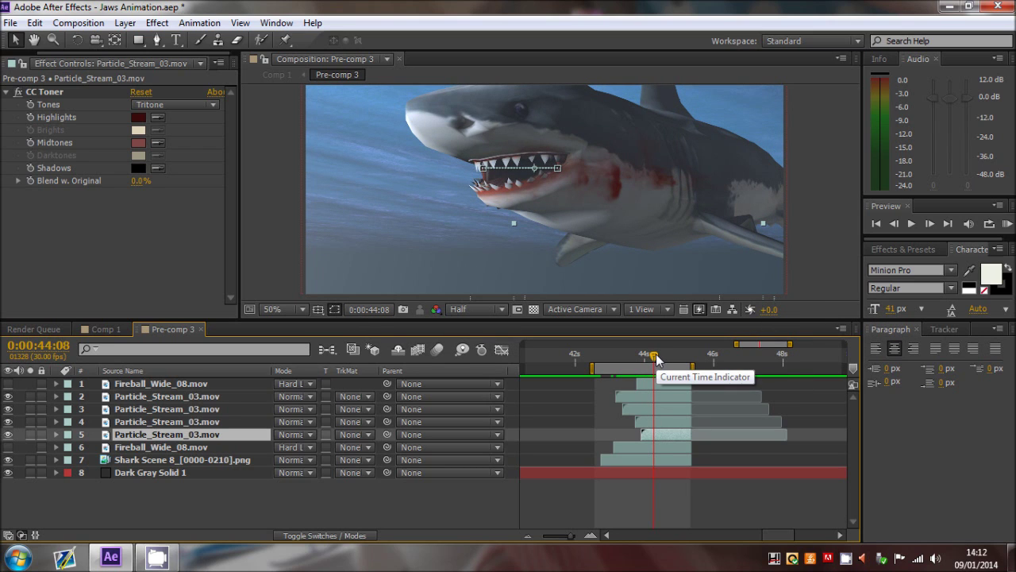
{"action": "left_click", "coordinate": [619, 356]}
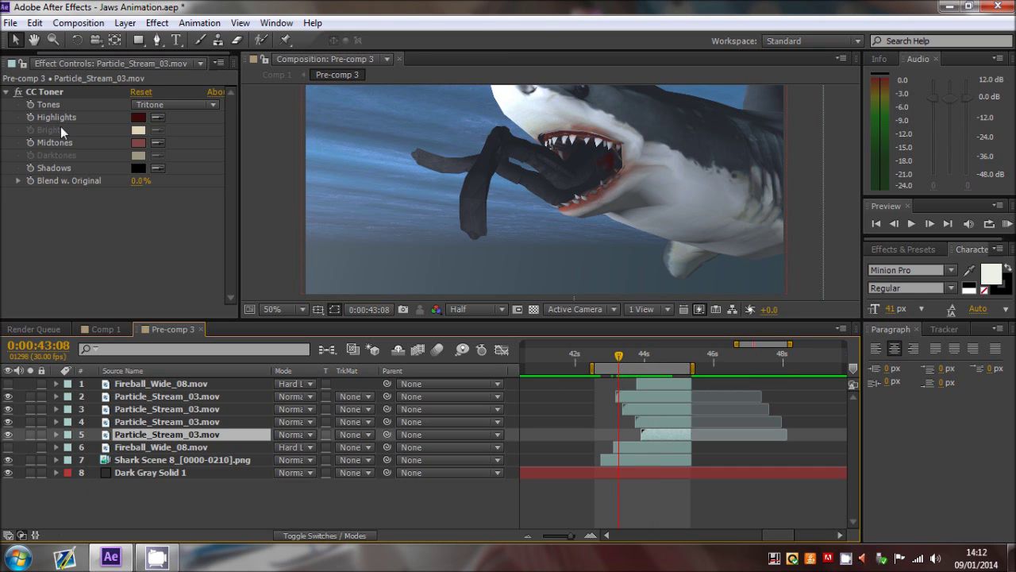
Start a footage import from the project and browse to the 02. Blood folder in Video_Thumbnails
{"action": "left_click", "coordinate": [11, 63]}
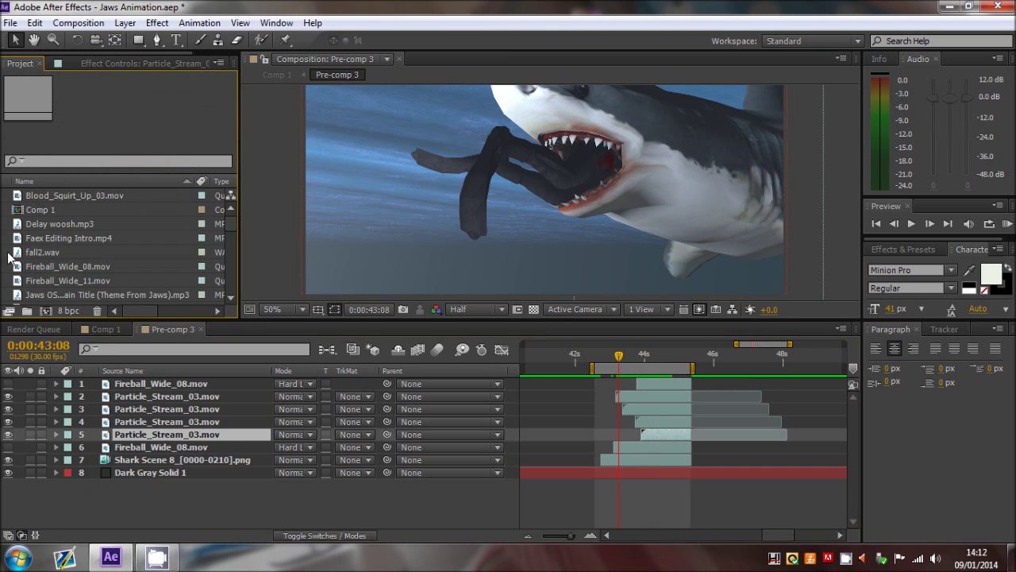
{"action": "right_click", "coordinate": [5, 252]}
{"action": "mouse_move", "coordinate": [157, 311]}
{"action": "left_click", "coordinate": [203, 311]}
{"action": "left_click", "coordinate": [449, 112]}
{"action": "left_click", "coordinate": [450, 112]}
{"action": "double_click", "coordinate": [301, 165]}
{"action": "left_click", "coordinate": [433, 112]}
{"action": "double_click", "coordinate": [262, 178]}
{"action": "double_click", "coordinate": [270, 150]}
{"action": "left_click", "coordinate": [433, 112]}
{"action": "double_click", "coordinate": [269, 166]}
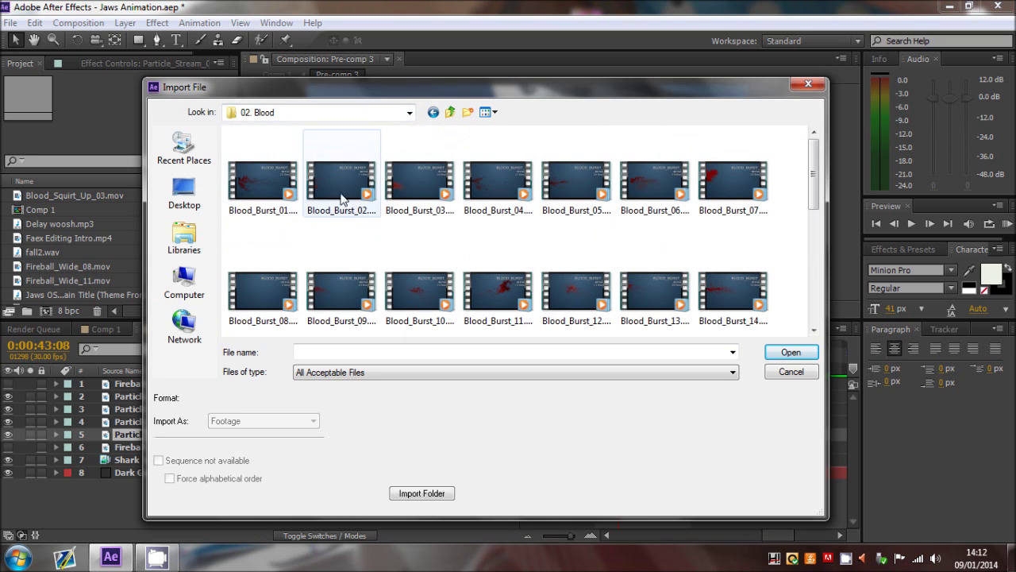
Look through the blood clip thumbnails and select Blood_Splatter_03.mp4
{"action": "left_click_drag", "start_coordinate": [816, 170], "coordinate": [816, 181]}
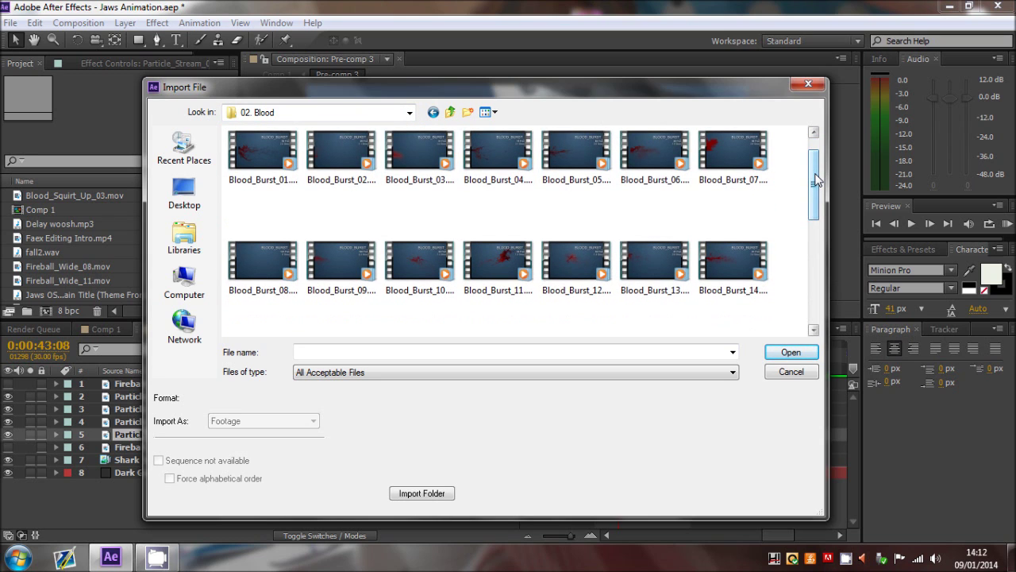
{"action": "left_click_drag", "start_coordinate": [815, 181], "coordinate": [819, 286]}
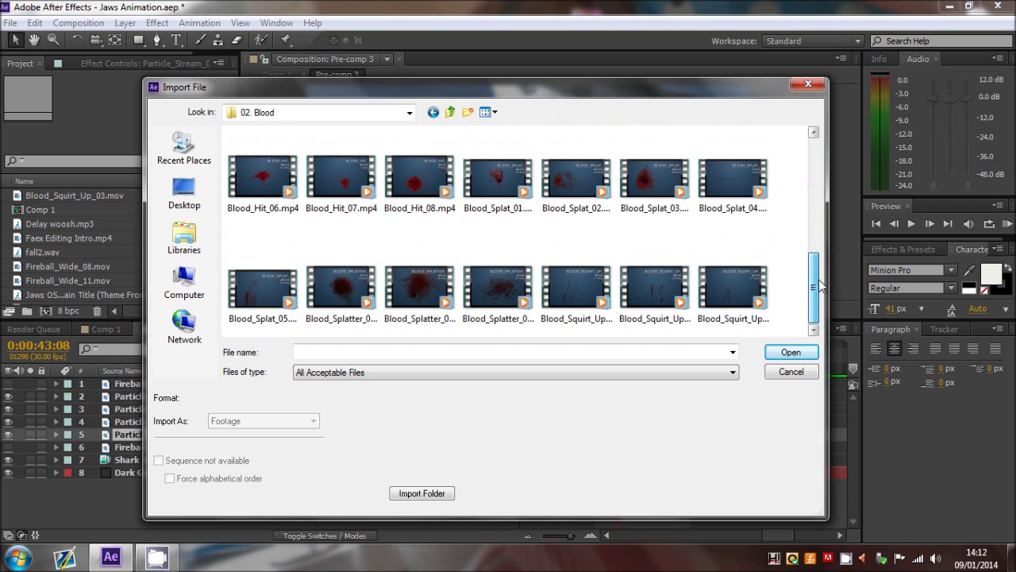
{"action": "left_click", "coordinate": [495, 288]}
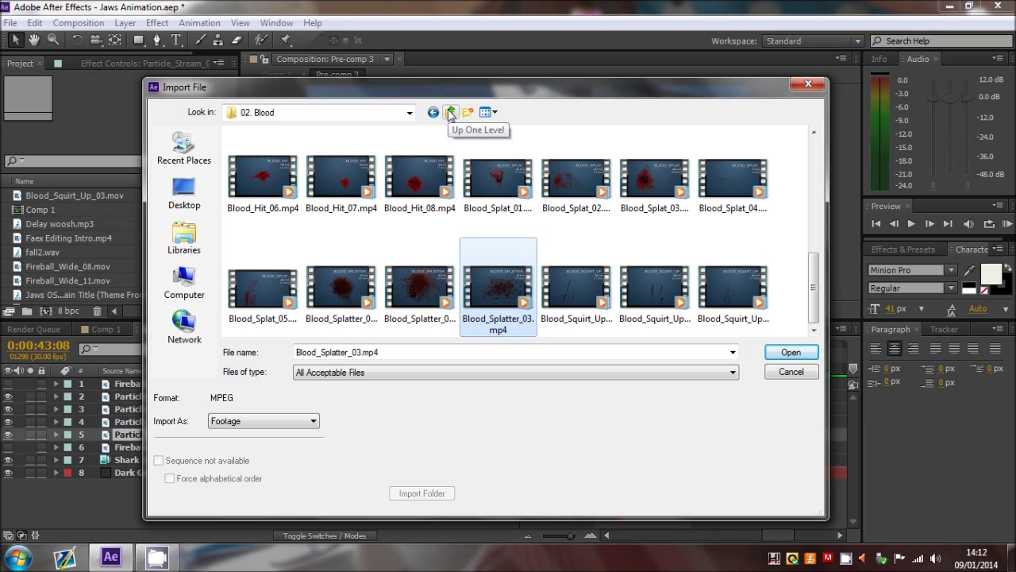
Browse the Video_Thumbnails categories, checking the 06. Dirt_Charges and 12. Particle_Hits folders and selecting 14. Smoke
{"action": "left_click", "coordinate": [449, 113]}
{"action": "left_click", "coordinate": [351, 223]}
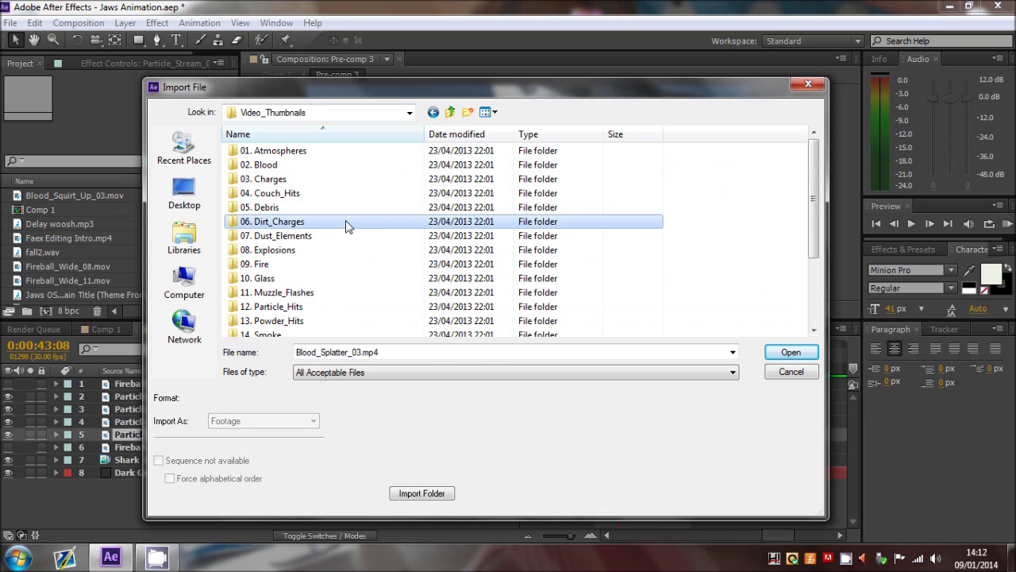
{"action": "double_click", "coordinate": [318, 225]}
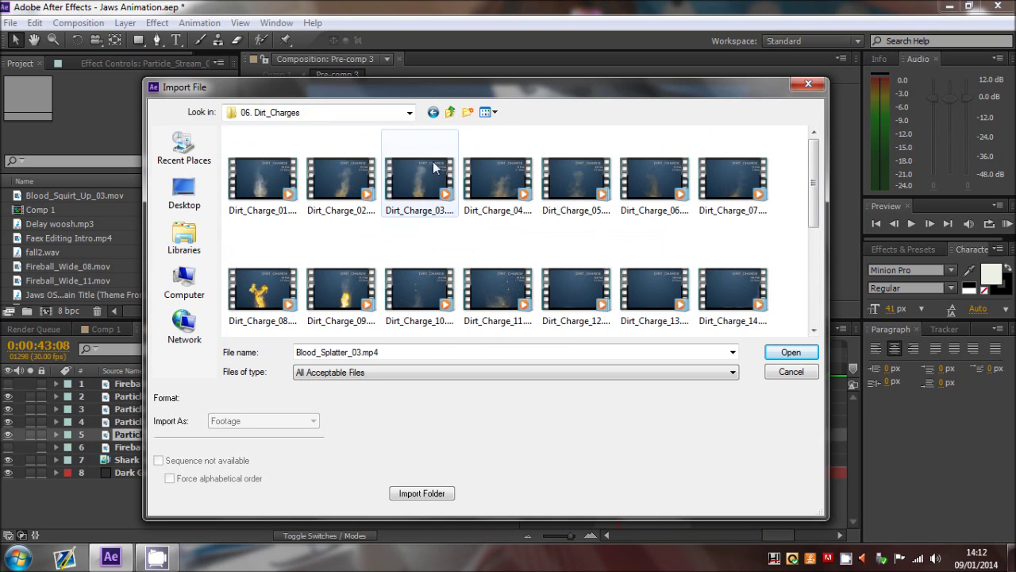
{"action": "left_click", "coordinate": [449, 112]}
{"action": "left_click", "coordinate": [300, 308]}
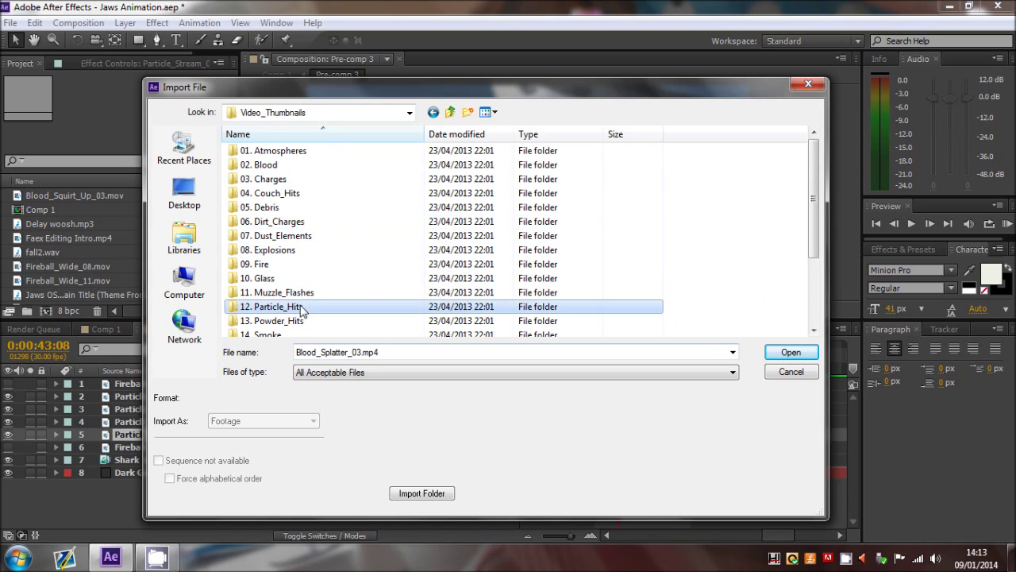
{"action": "double_click", "coordinate": [300, 308]}
{"action": "left_click", "coordinate": [450, 112]}
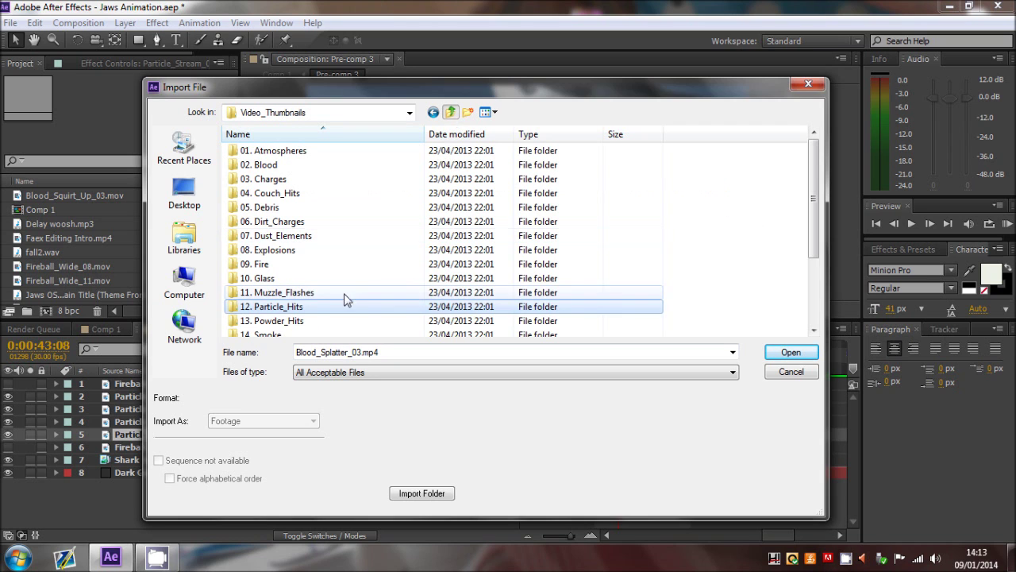
{"action": "left_click", "coordinate": [296, 321]}
{"action": "left_click_drag", "start_coordinate": [817, 234], "coordinate": [817, 281]}
{"action": "left_click", "coordinate": [302, 270]}
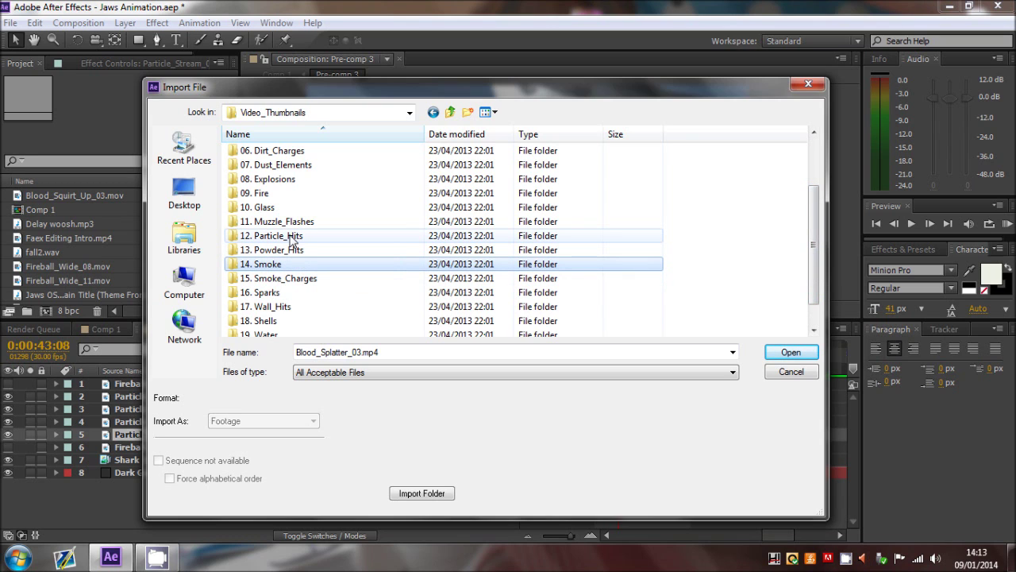
Open the 07. Dust_Elements folder and select Particle_Stream_02.mp4 among the particle stream clips
{"action": "double_click", "coordinate": [290, 166]}
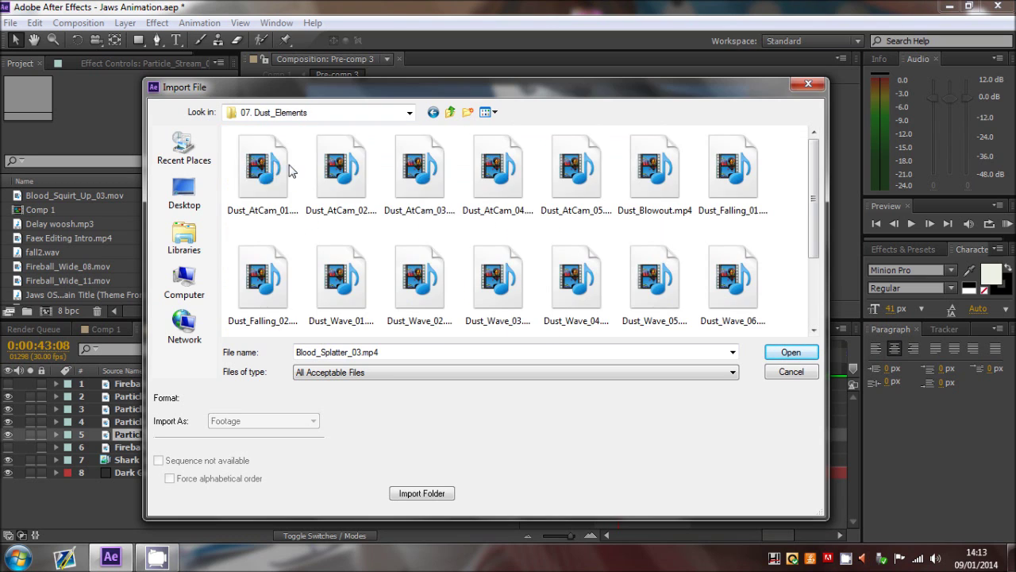
{"action": "scroll", "coordinate": [367, 306], "scroll_direction": "down", "scroll_amount": 2}
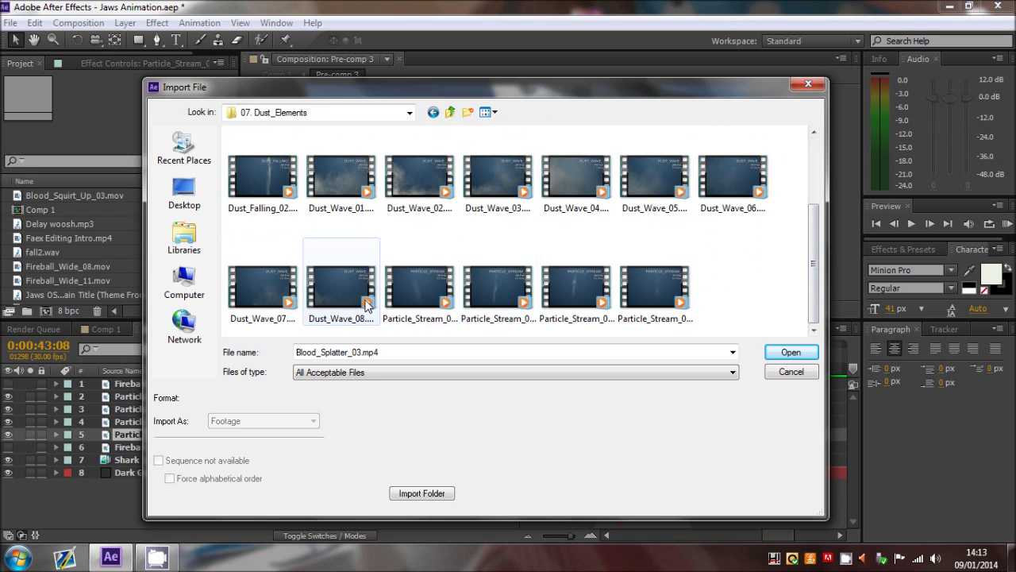
{"action": "left_click", "coordinate": [518, 290]}
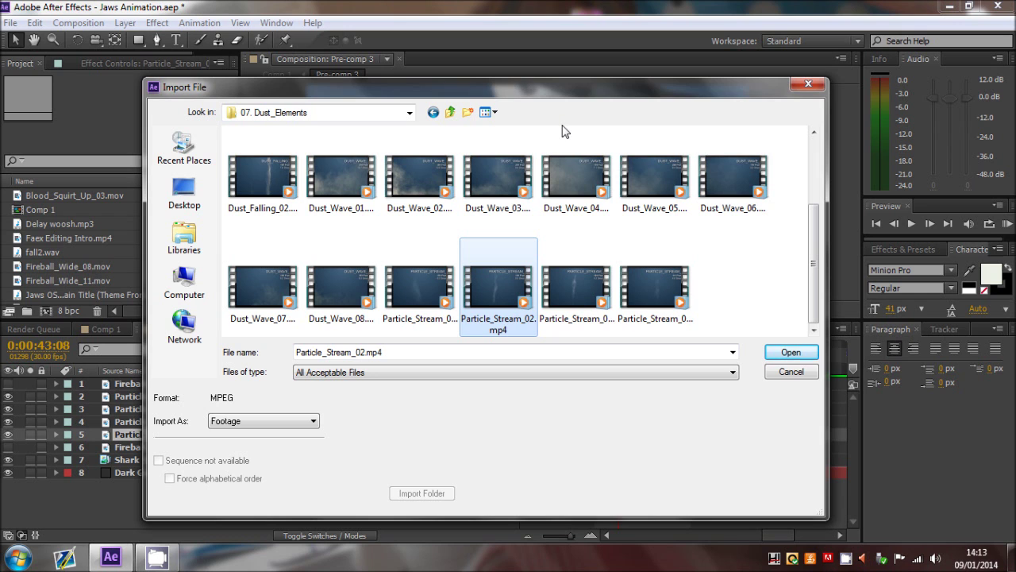
Return to the Video_Thumbnails folder and close the file import without importing anything
{"action": "left_click_drag", "start_coordinate": [546, 93], "coordinate": [487, 127]}
{"action": "left_click", "coordinate": [392, 147]}
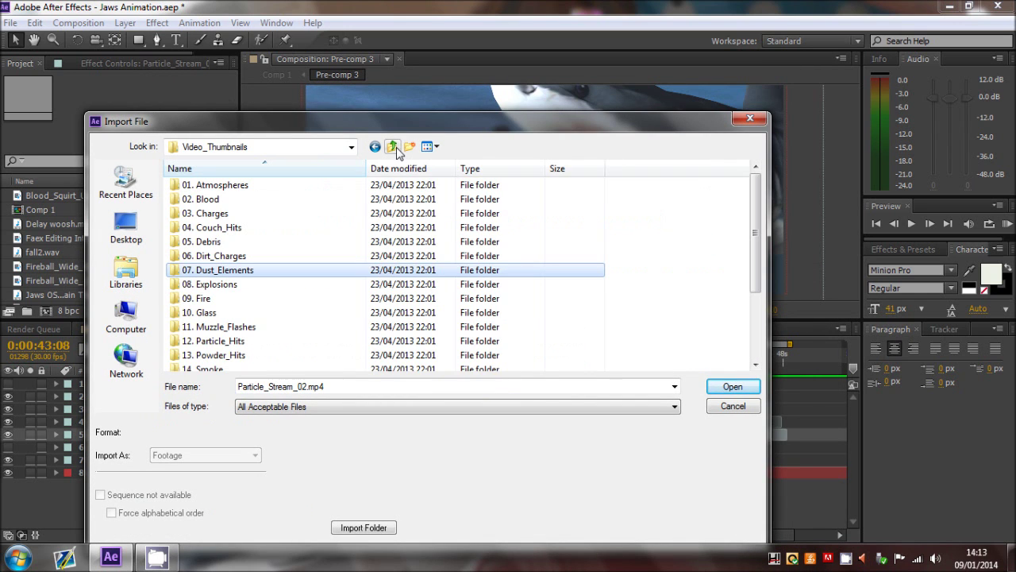
{"action": "left_click", "coordinate": [751, 118]}
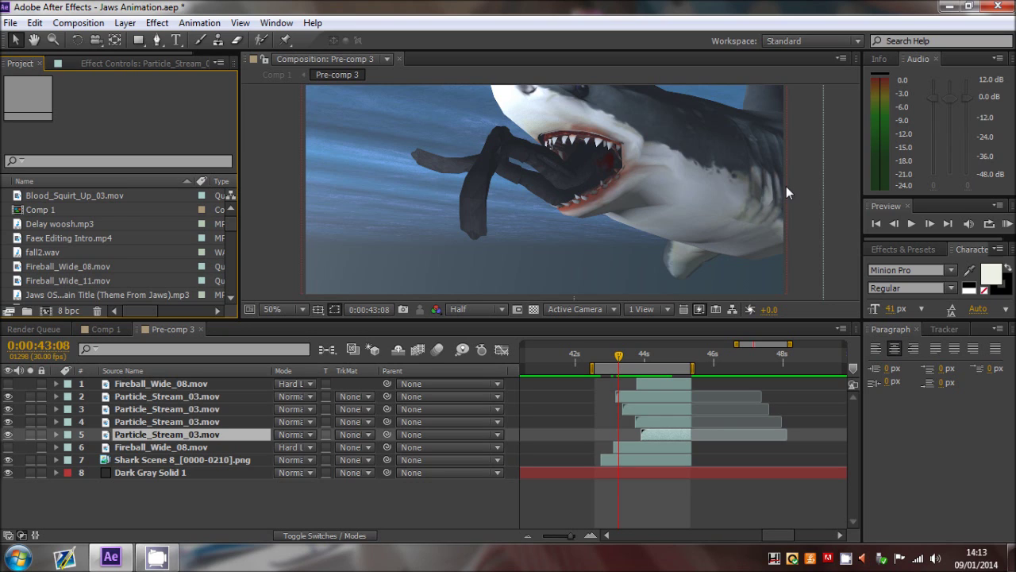
Advance through 0:00:44:13 to 0:00:44:26 to examine the fading blood, and deselect the layer 5 particle stream
{"action": "left_click", "coordinate": [930, 224]}
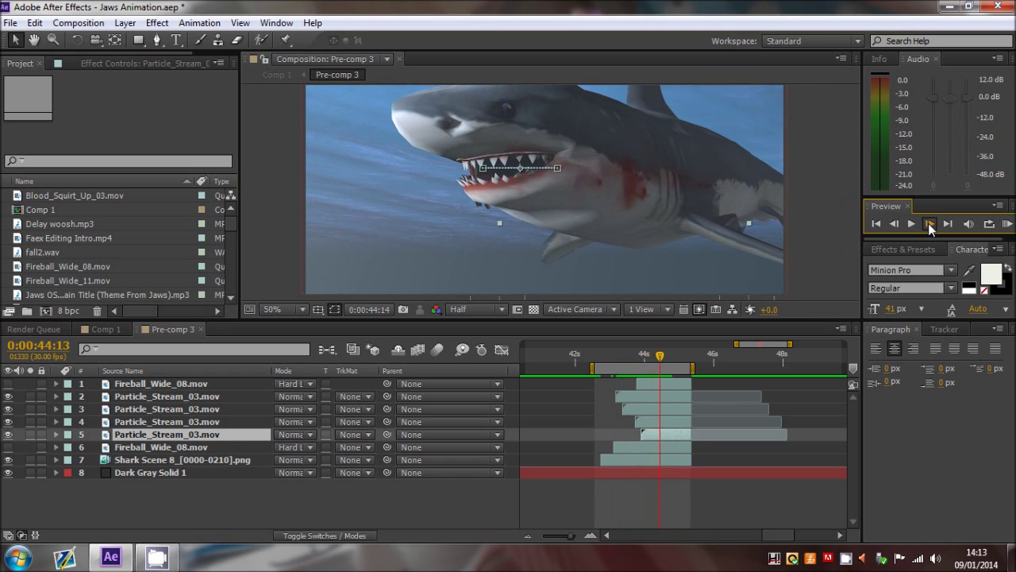
{"action": "left_click", "coordinate": [929, 225]}
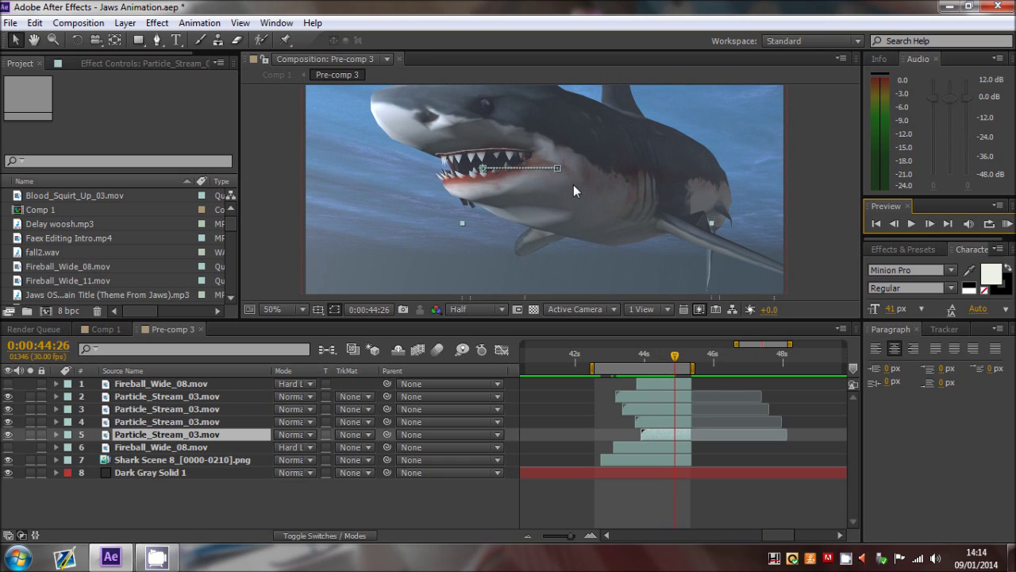
{"action": "left_click", "coordinate": [795, 217]}
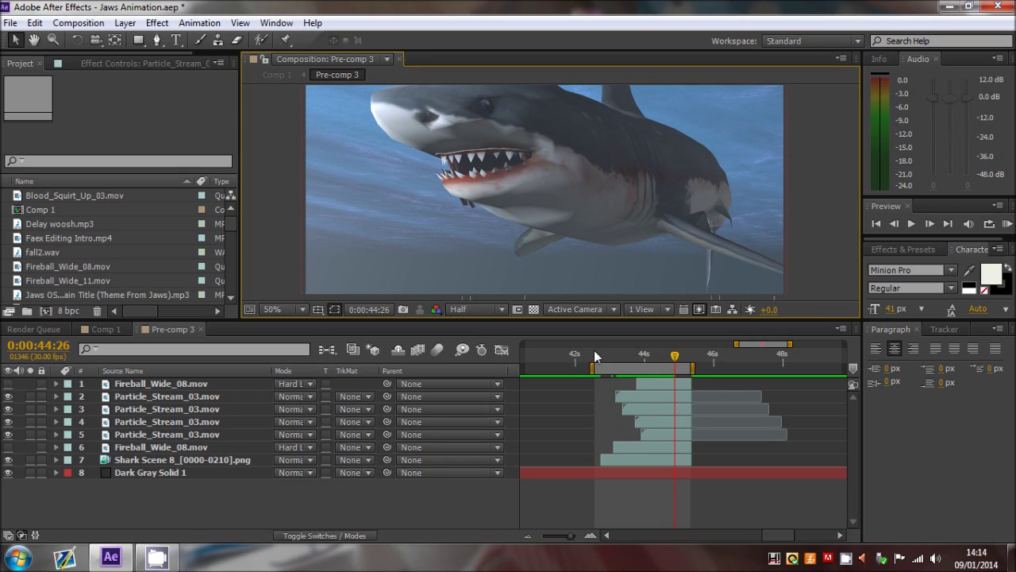
Scrub from 0:00:43:15 to 0:00:44:08 to review the blood without layer outlines, leaving all layers deselected
{"action": "left_click_drag", "start_coordinate": [605, 350], "coordinate": [627, 352]}
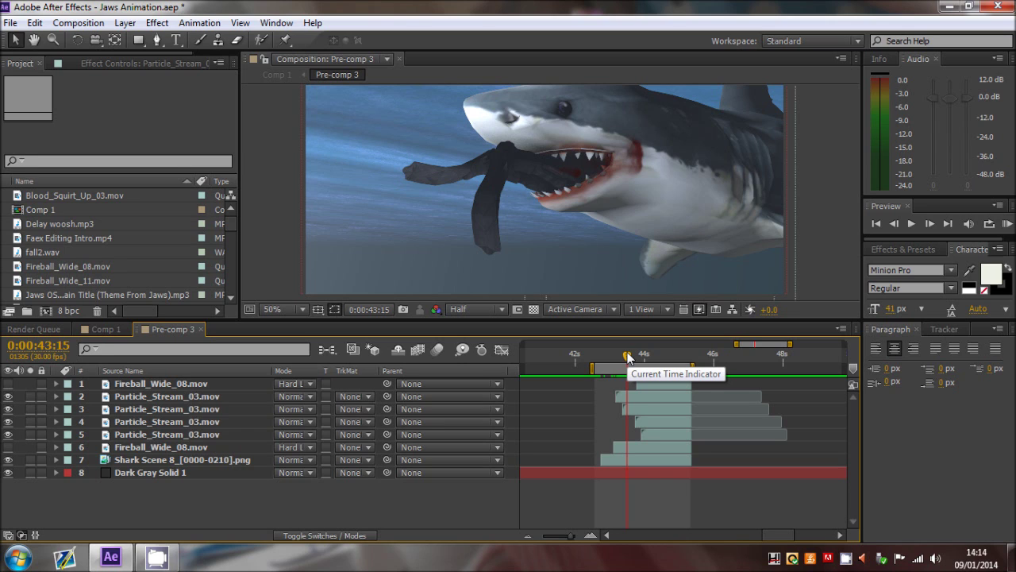
{"action": "left_click_drag", "start_coordinate": [627, 352], "coordinate": [652, 359]}
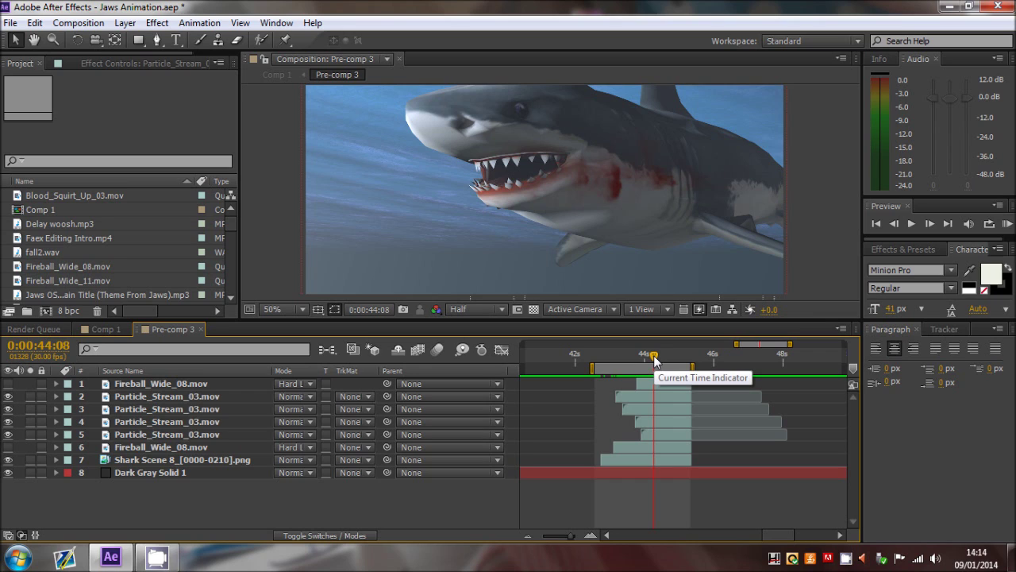
{"action": "left_click", "coordinate": [135, 422]}
{"action": "left_click", "coordinate": [169, 513]}
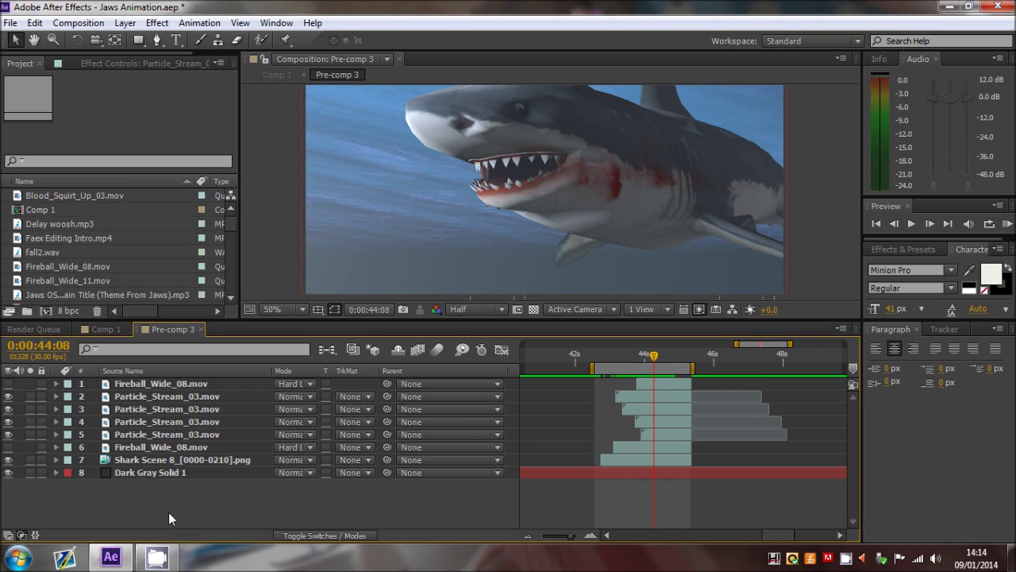